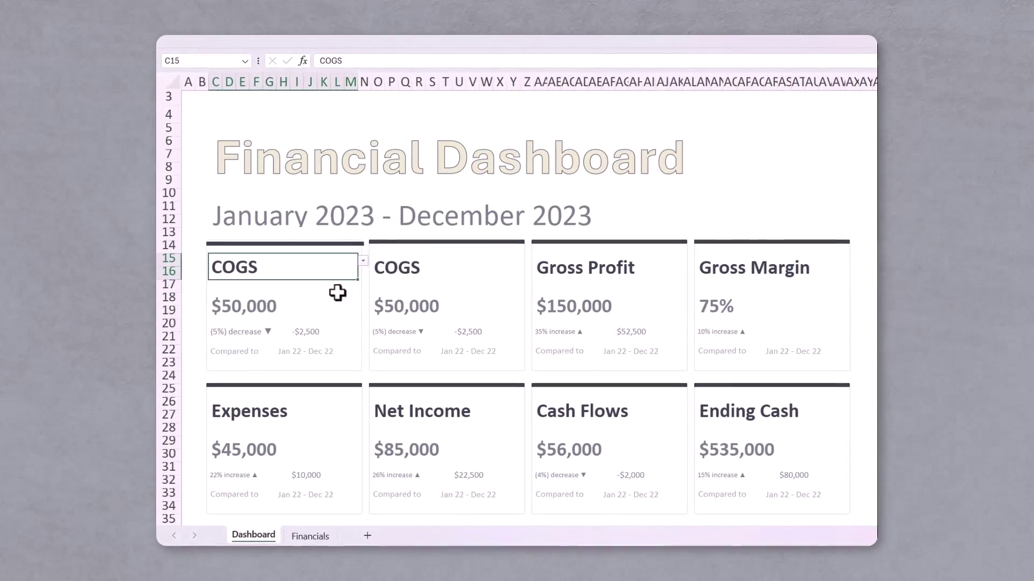
# Switch the first KPI card's metric in C15 to Expenses, then reopen its metric list
pyautogui.click(363, 261)
pyautogui.click(319, 326)
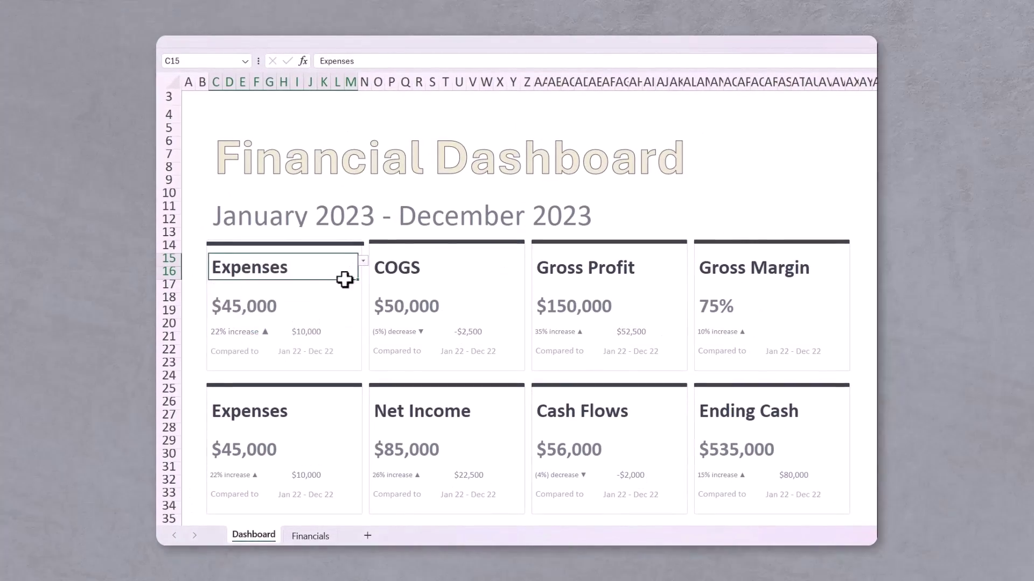
pyautogui.click(363, 261)
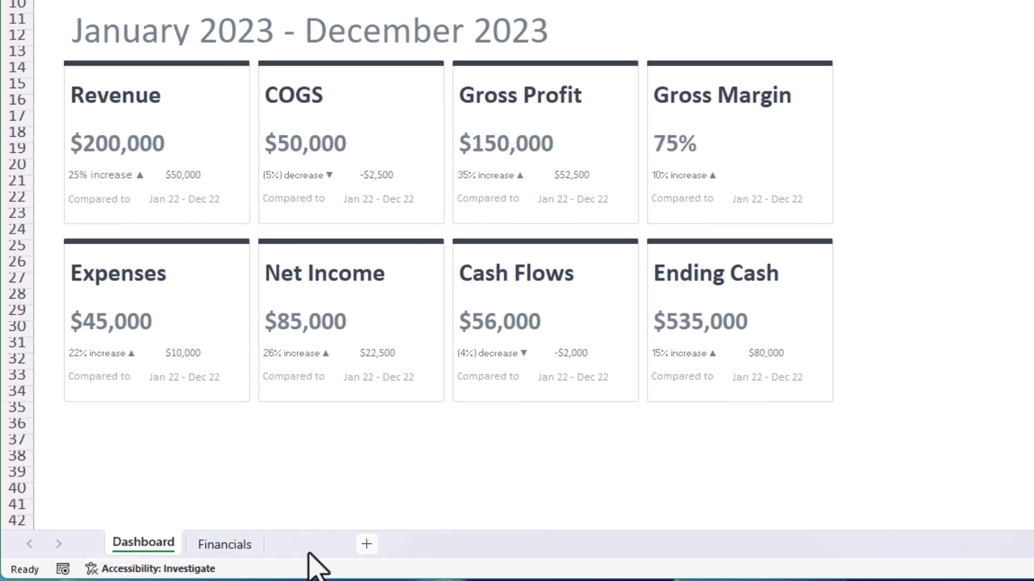
# Add a blank Sheet1, then inspect the Dashboard Revenue card's title, $200,000, 25% and $50,000 cells
pyautogui.click(366, 544)
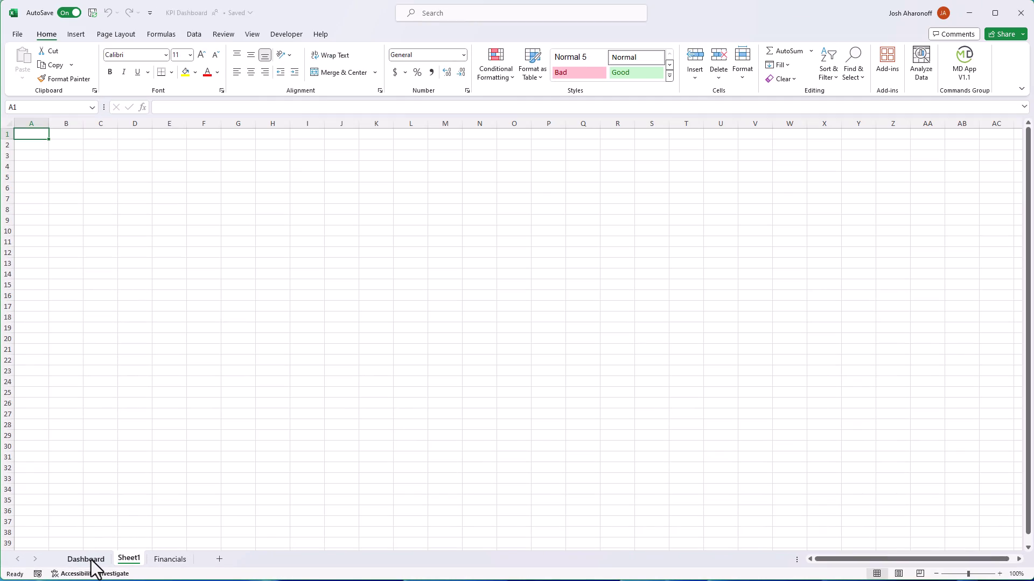
pyautogui.click(86, 560)
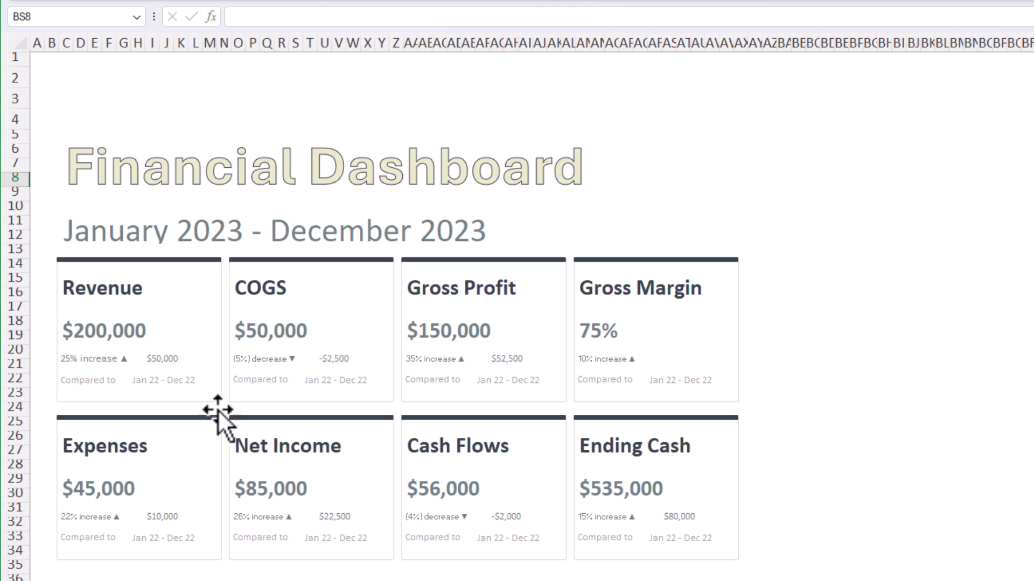
pyautogui.click(133, 304)
pyautogui.click(106, 291)
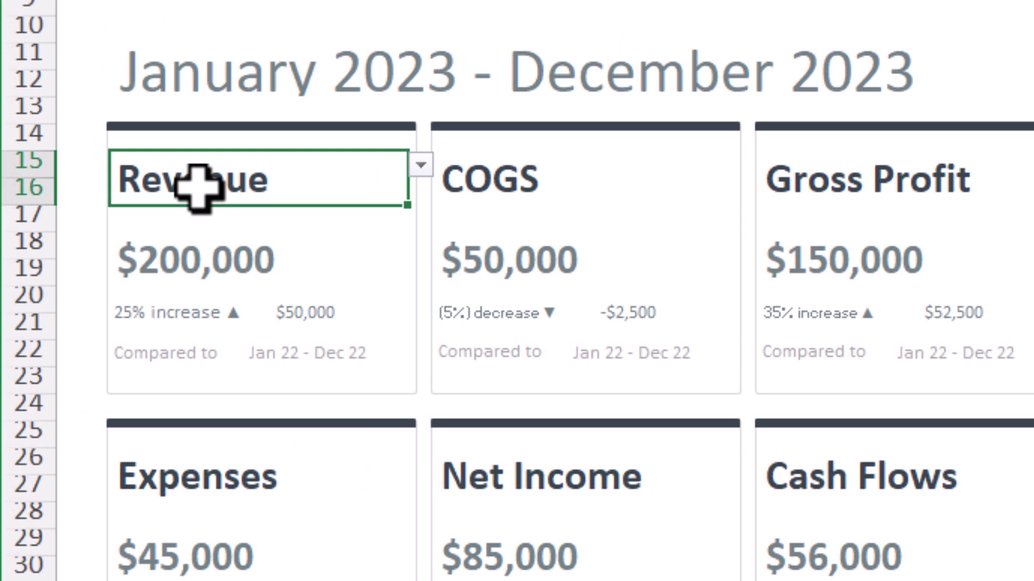
pyautogui.click(203, 257)
pyautogui.click(203, 313)
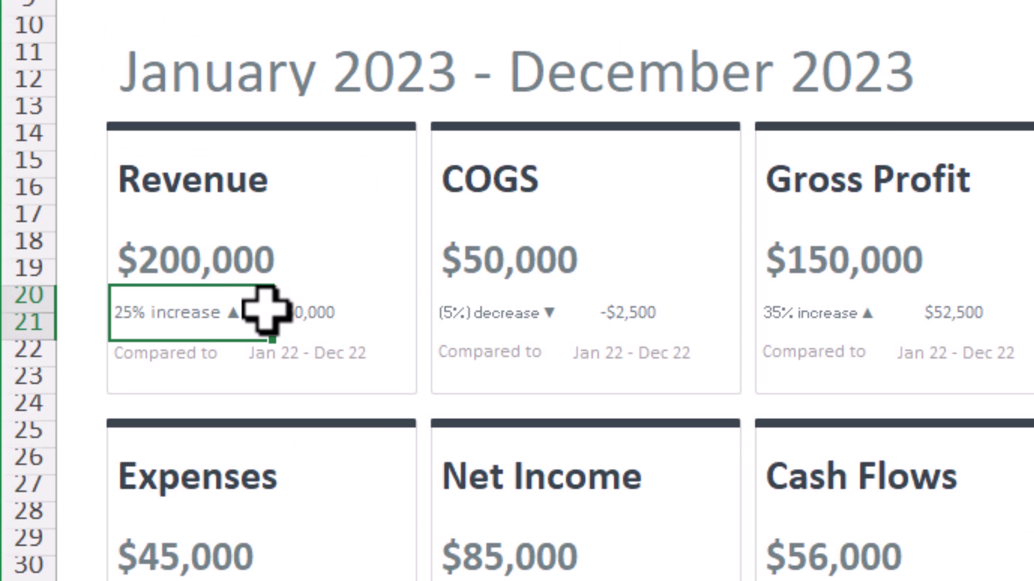
pyautogui.click(321, 312)
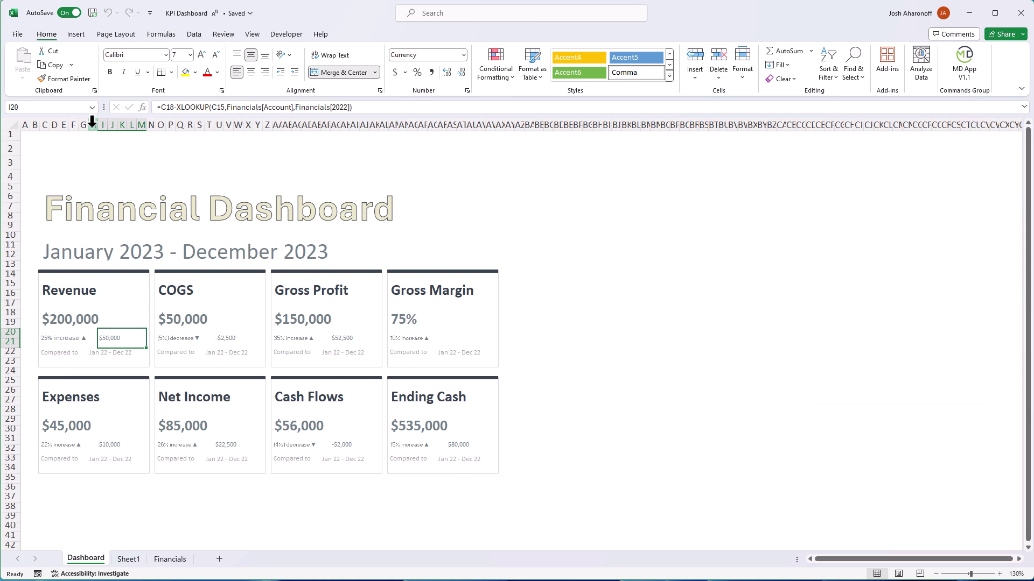
# Check that gap column H is 1.29 wide without changing it
pyautogui.click(92, 124)
pyautogui.rightClick(91, 127)
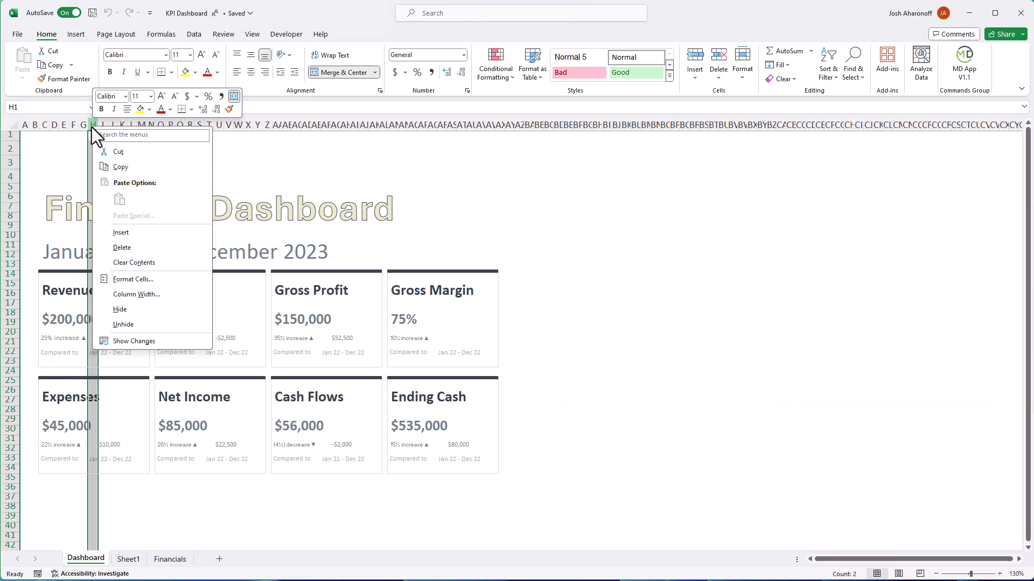
pyautogui.click(136, 294)
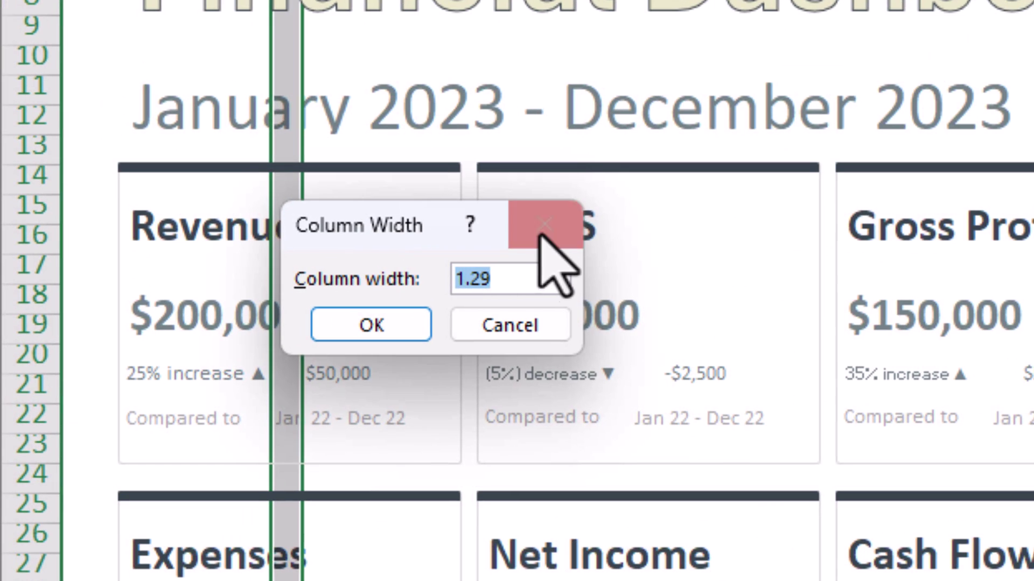
pyautogui.click(544, 225)
# Check that row 18 is 10.5 high without changing it
pyautogui.click(11, 315)
pyautogui.rightClick(14, 317)
pyautogui.click(54, 484)
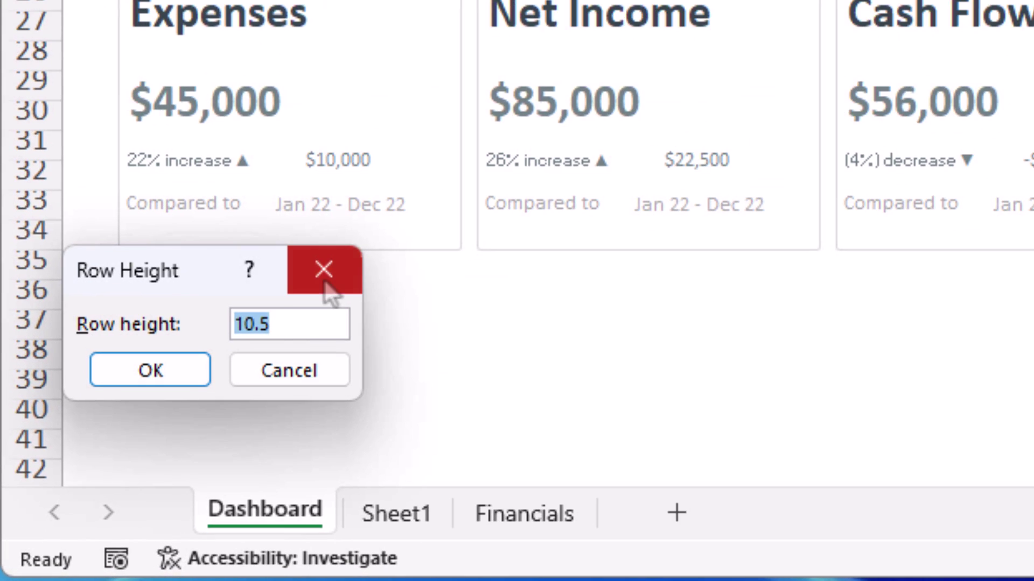
pyautogui.click(330, 286)
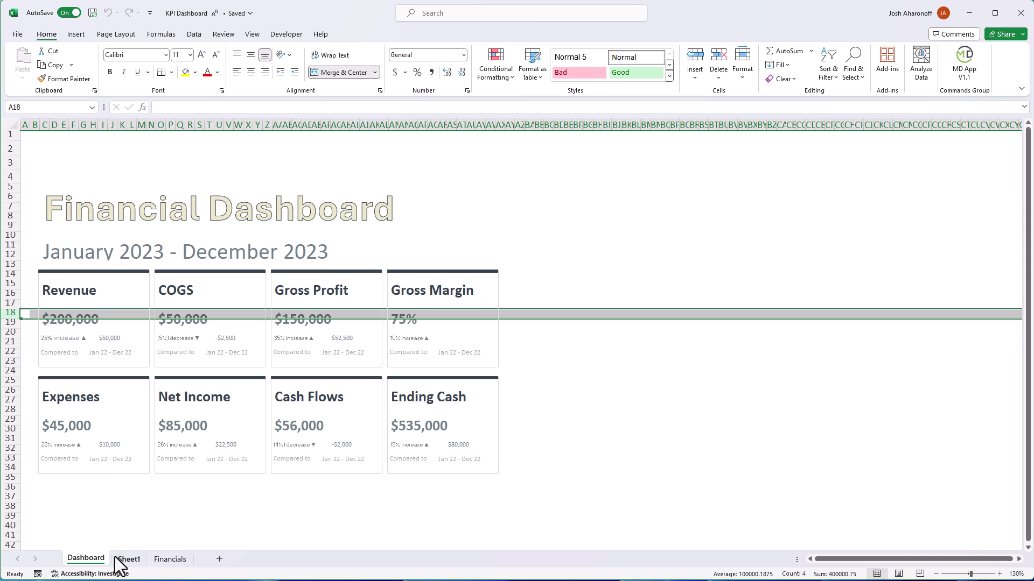
# On Sheet1, select all cells and set every column width to 1.29
pyautogui.click(128, 560)
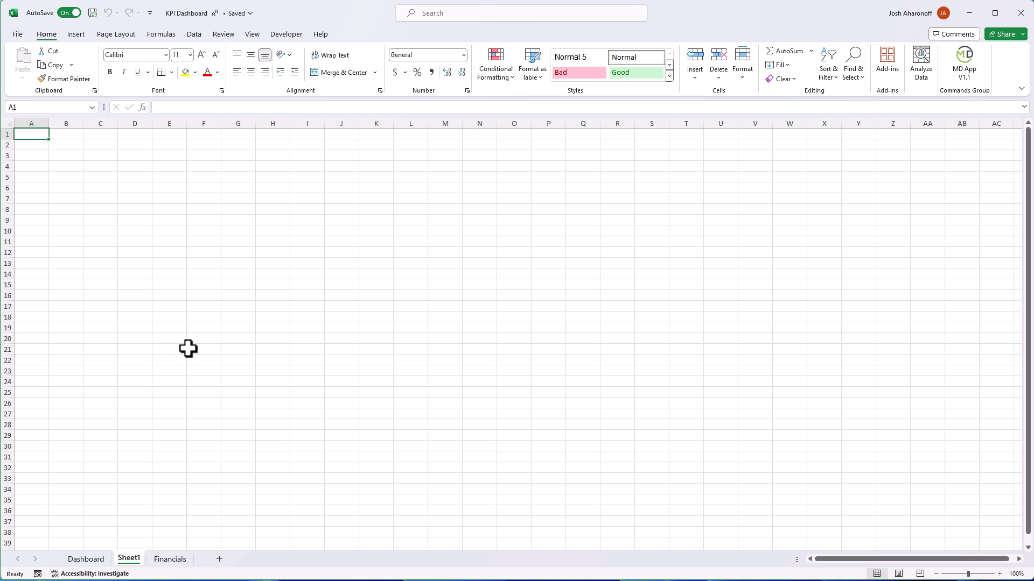
pyautogui.hotkey('ctrl', 'a')
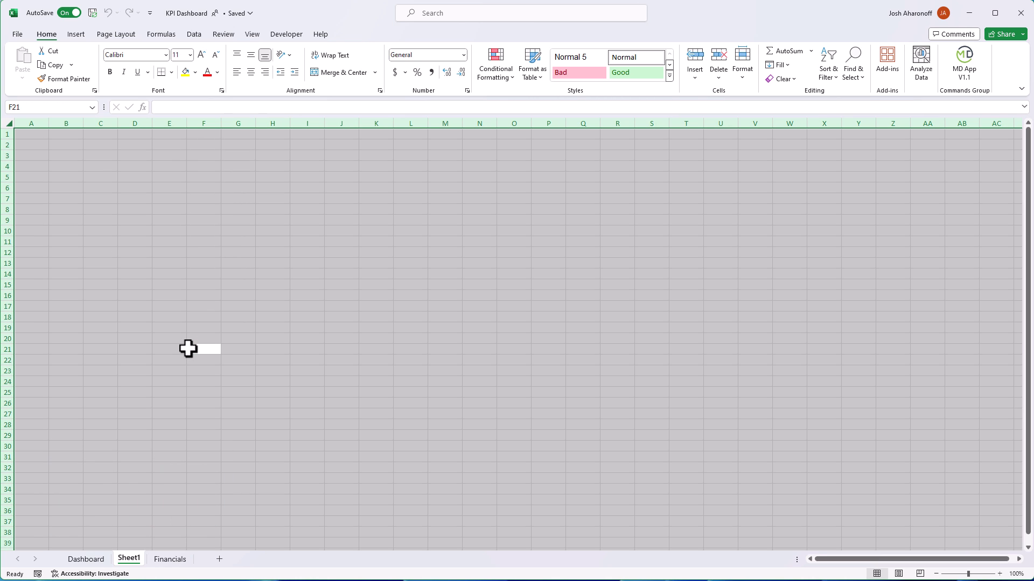
pyautogui.press('alt')
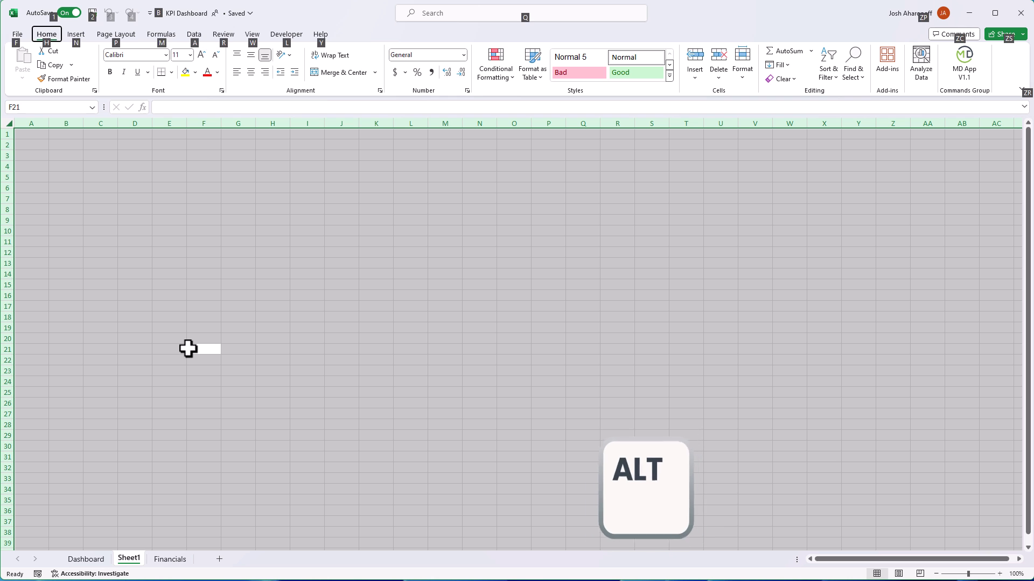
pyautogui.press('h')
pyautogui.press('o')
pyautogui.press('w')
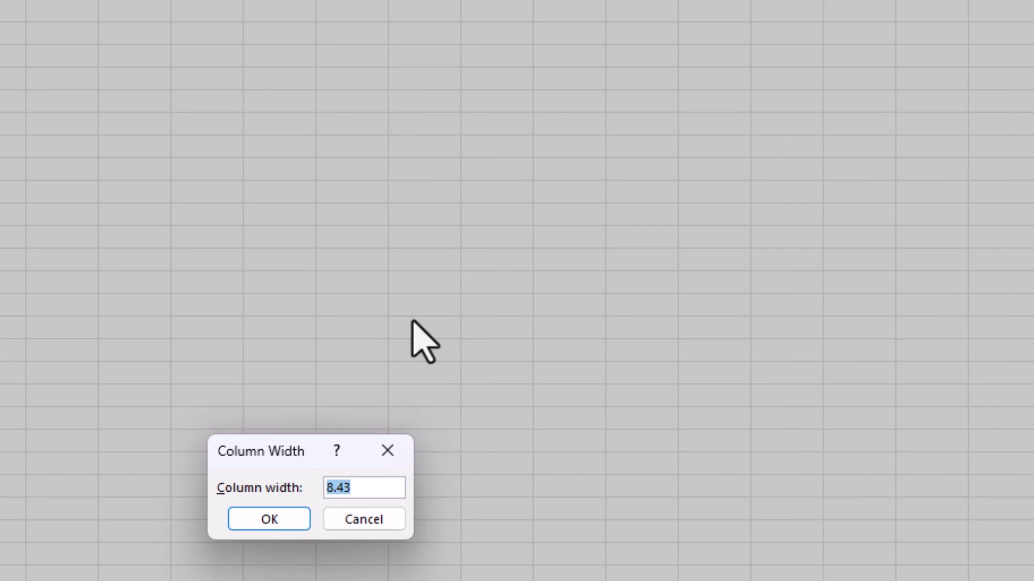
pyautogui.press('Escape')
pyautogui.click(558, 125)
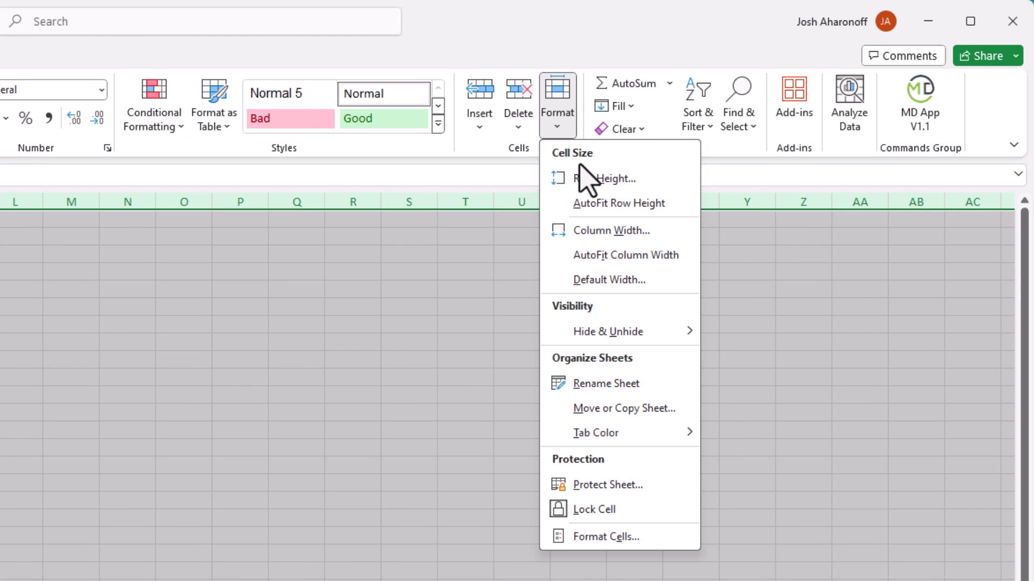
pyautogui.click(616, 237)
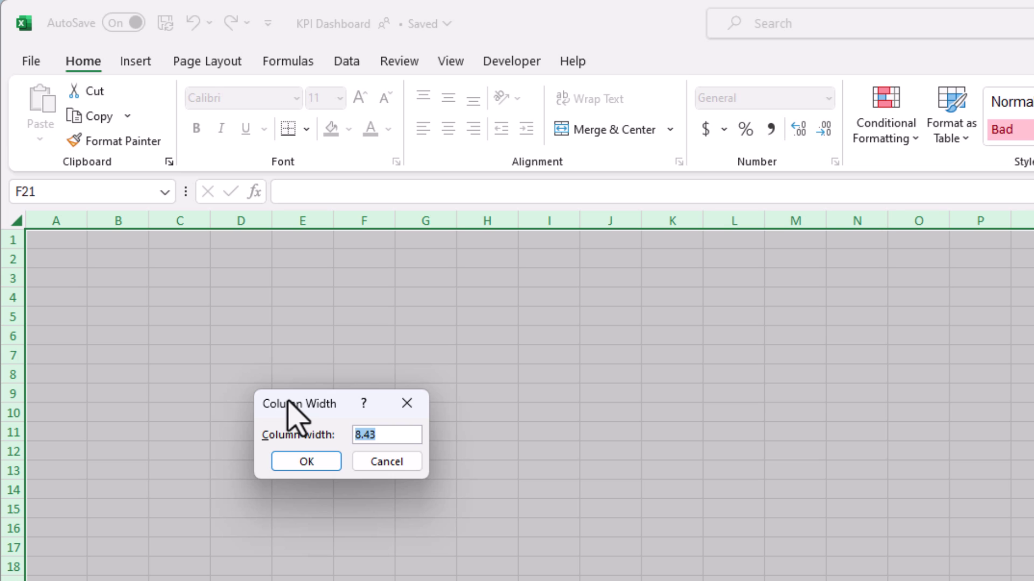
pyautogui.press('Return')
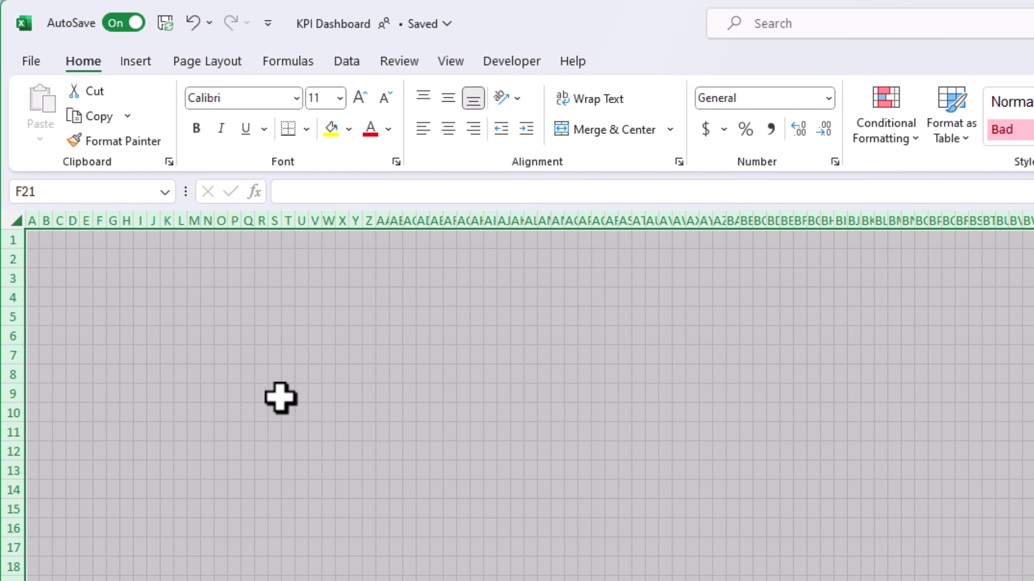
# Open the Row Height setting for all rows, leaving them at height 15
pyautogui.press('alt')
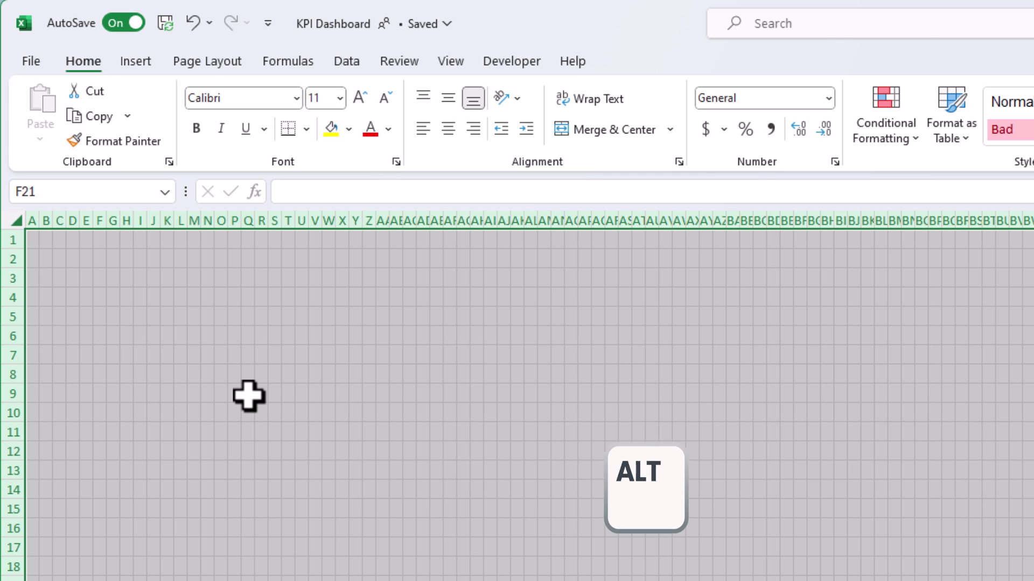
pyautogui.press('h')
pyautogui.press('o')
pyautogui.press('h')
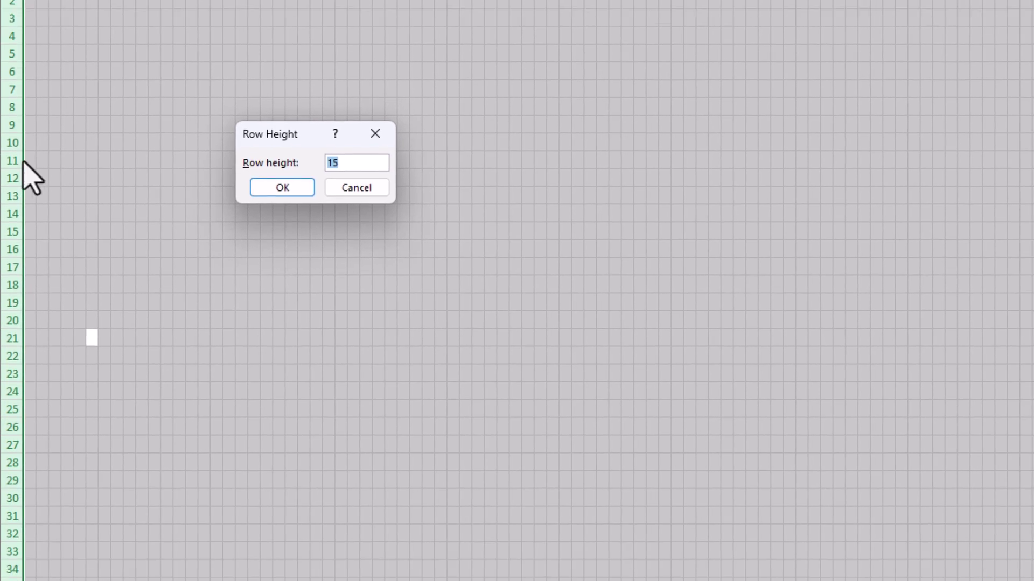
pyautogui.press('Escape')
pyautogui.rightClick(12, 162)
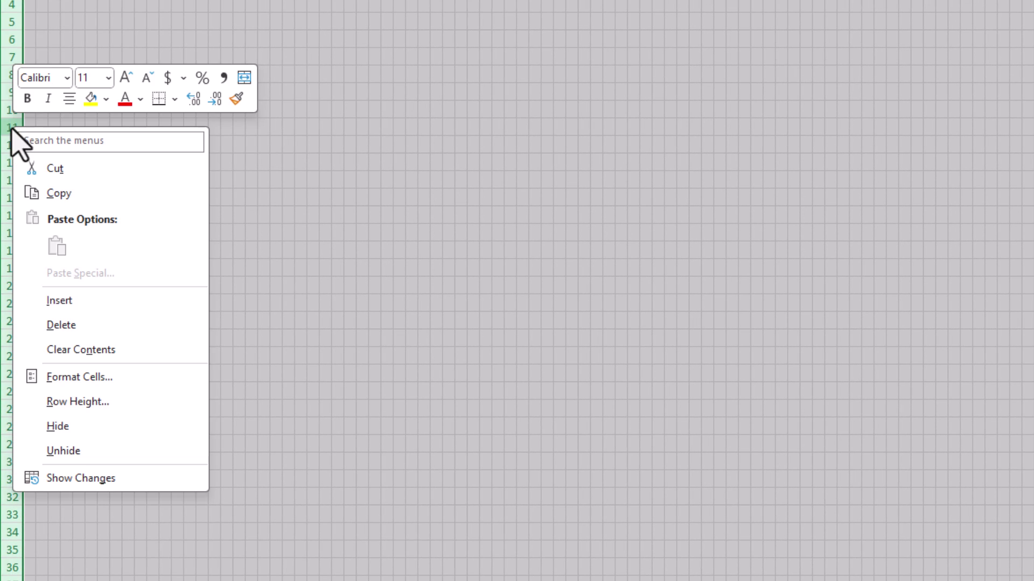
pyautogui.click(95, 404)
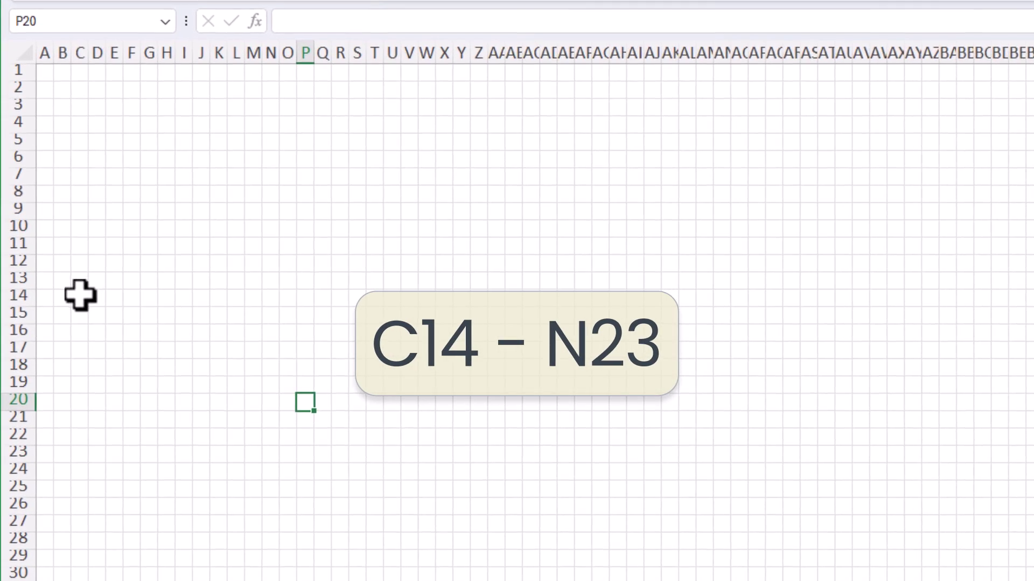
# Select C14:N23 and apply Outside Borders to outline the first card
pyautogui.click(79, 295)
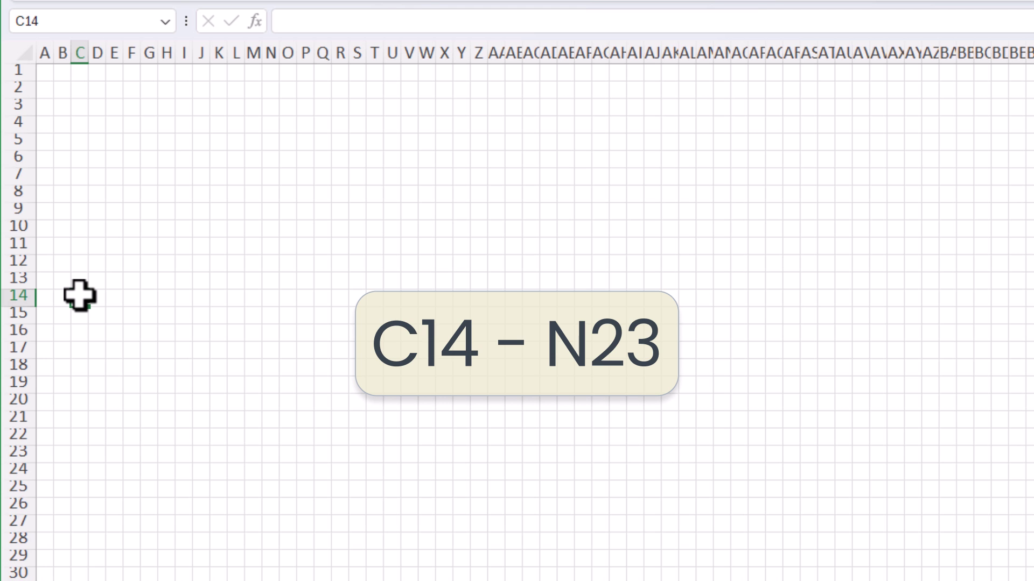
pyautogui.moveTo(79, 295); pyautogui.dragTo(273, 452)
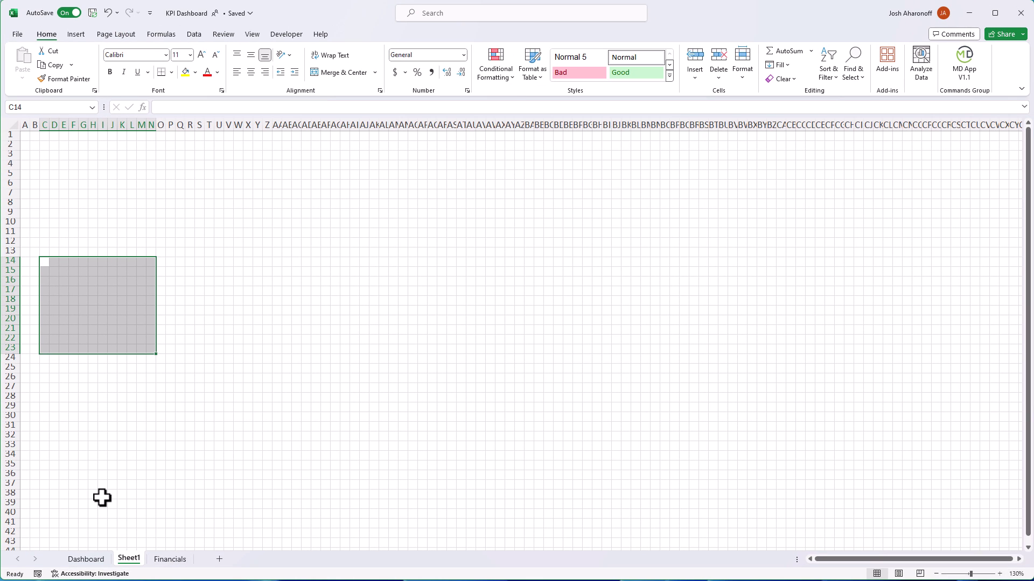
pyautogui.press('alt')
pyautogui.press('h')
pyautogui.press('b')
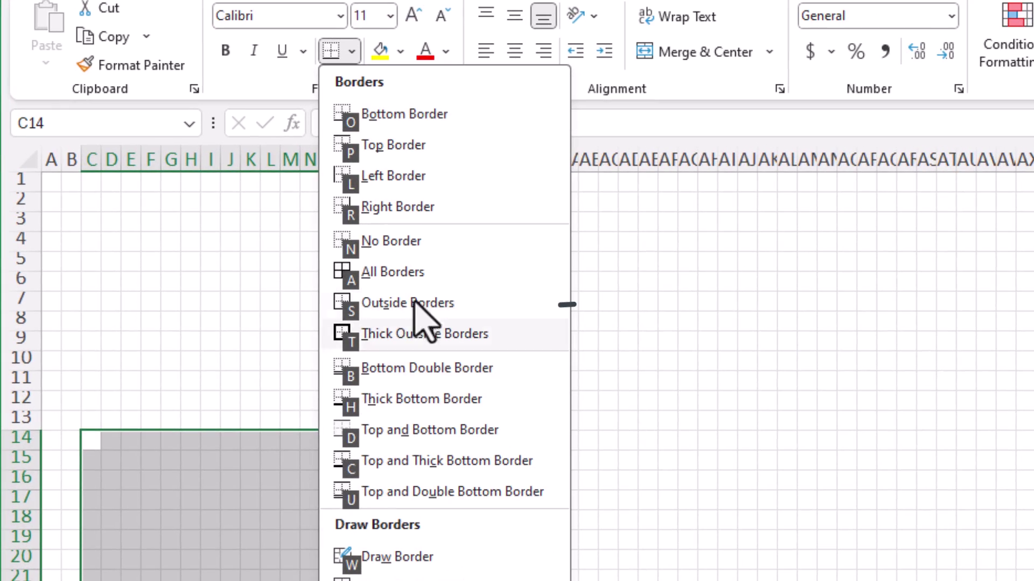
pyautogui.click(413, 310)
pyautogui.click(92, 458)
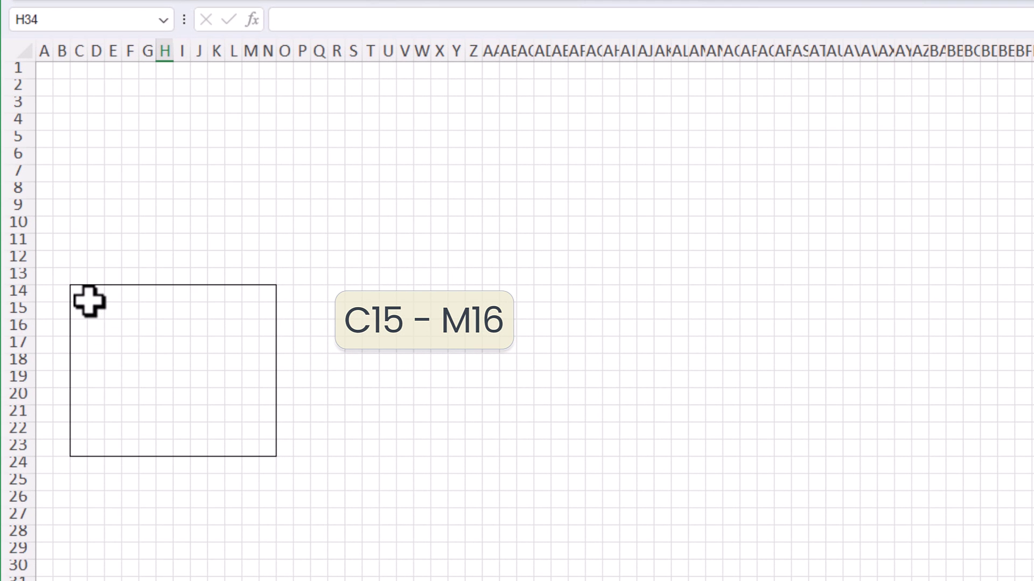
# Try out the card's areas: title, value row C18:M19, C20:H21, I20:M21 and C22:G22
pyautogui.moveTo(52, 273); pyautogui.dragTo(142, 295)
pyautogui.moveTo(231, 341); pyautogui.dragTo(248, 332)
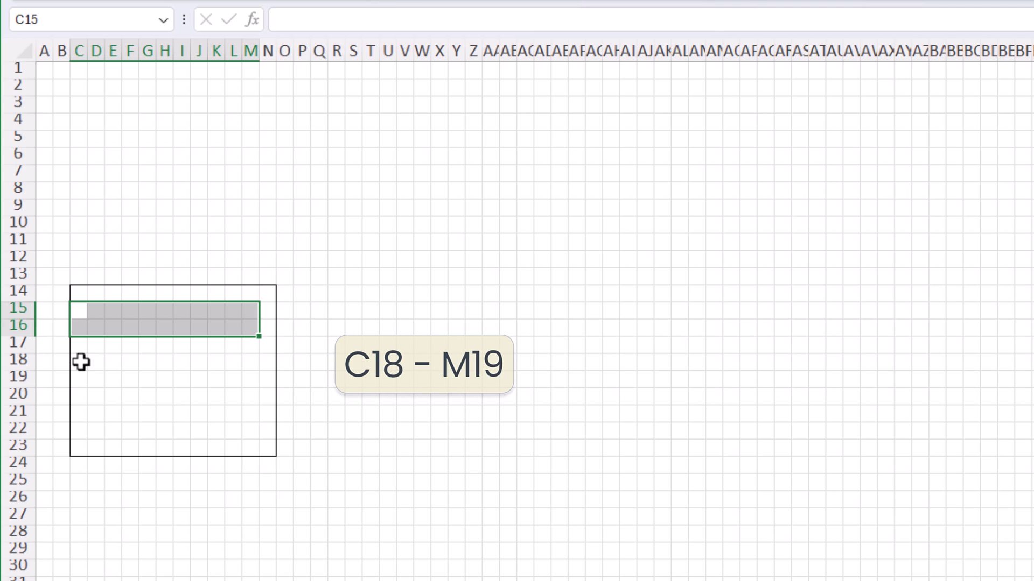
pyautogui.moveTo(82, 362); pyautogui.dragTo(252, 388)
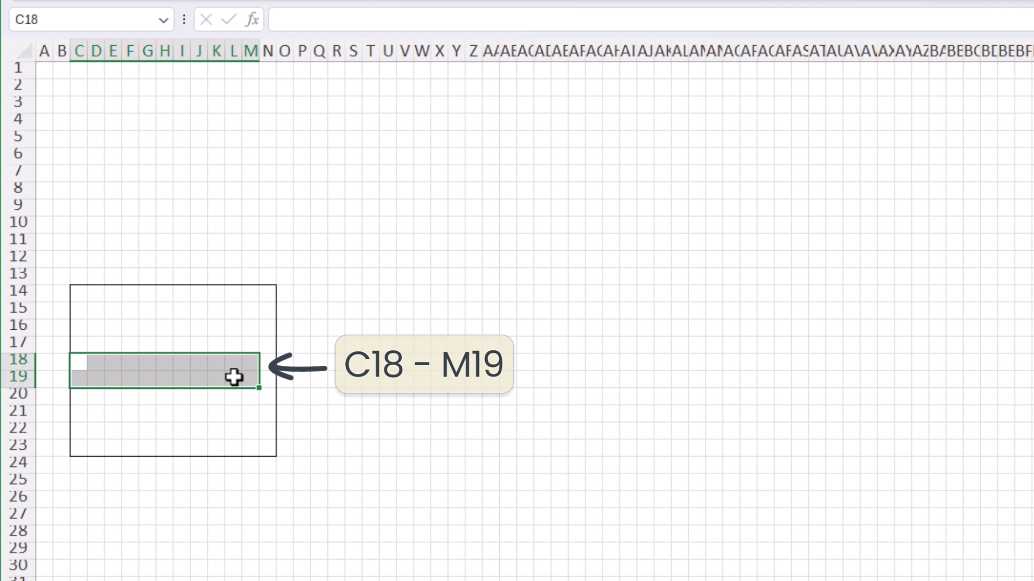
pyautogui.click(80, 397)
pyautogui.moveTo(80, 396); pyautogui.dragTo(158, 413)
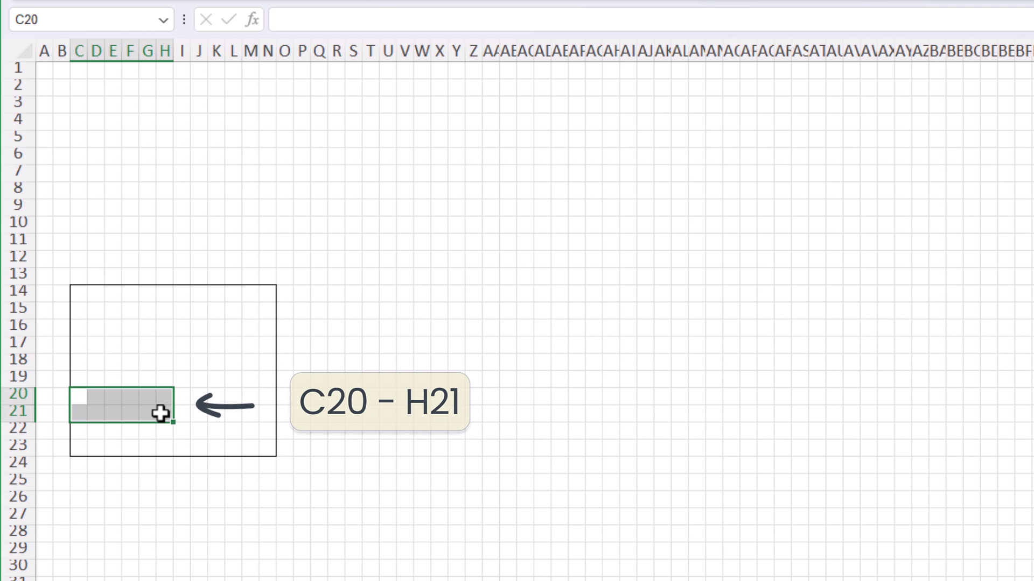
pyautogui.click(190, 394)
pyautogui.moveTo(190, 394); pyautogui.dragTo(253, 406)
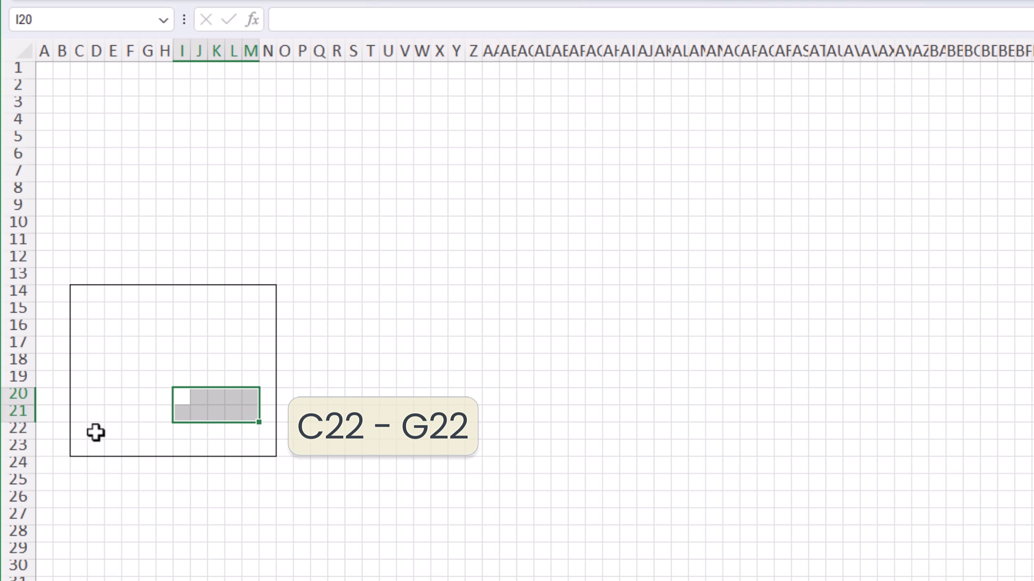
pyautogui.moveTo(81, 429); pyautogui.dragTo(149, 429)
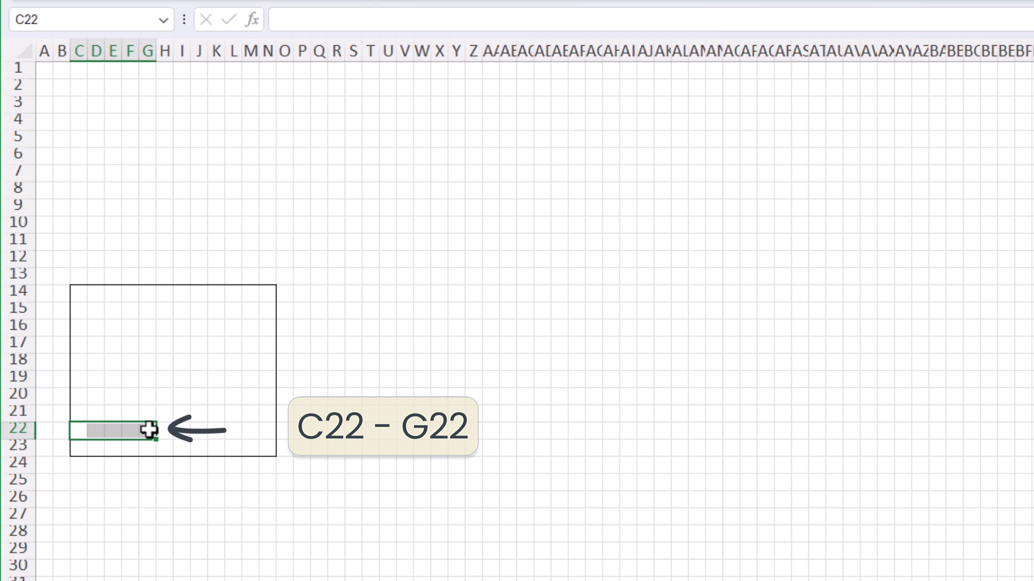
pyautogui.moveTo(166, 429); pyautogui.dragTo(240, 434)
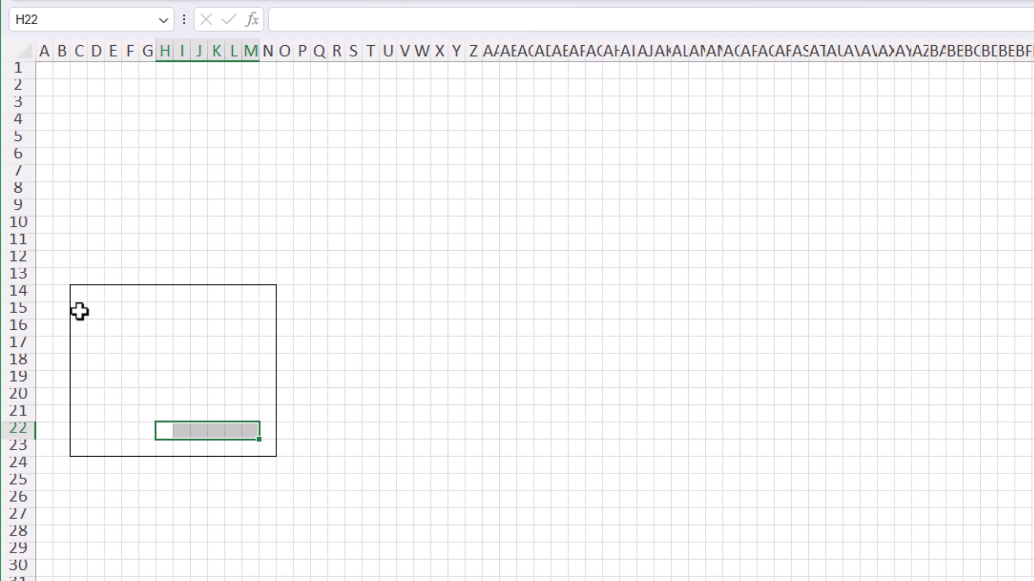
# Merge & Center C15:M16 into one title cell with Alt, H, M, C
pyautogui.moveTo(79, 311); pyautogui.dragTo(245, 323)
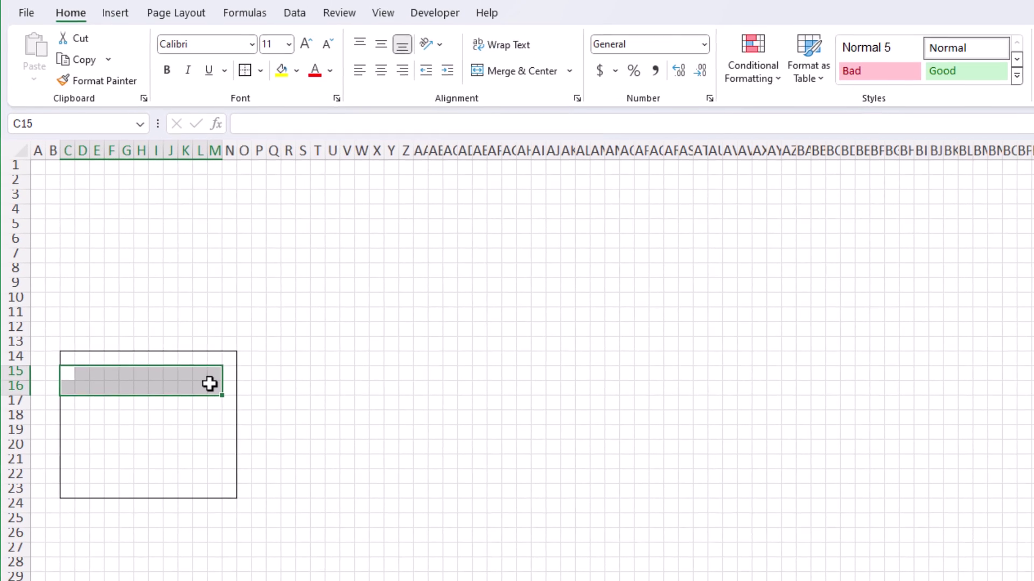
pyautogui.press('alt')
pyautogui.press('h')
pyautogui.press('m')
pyautogui.press('c')
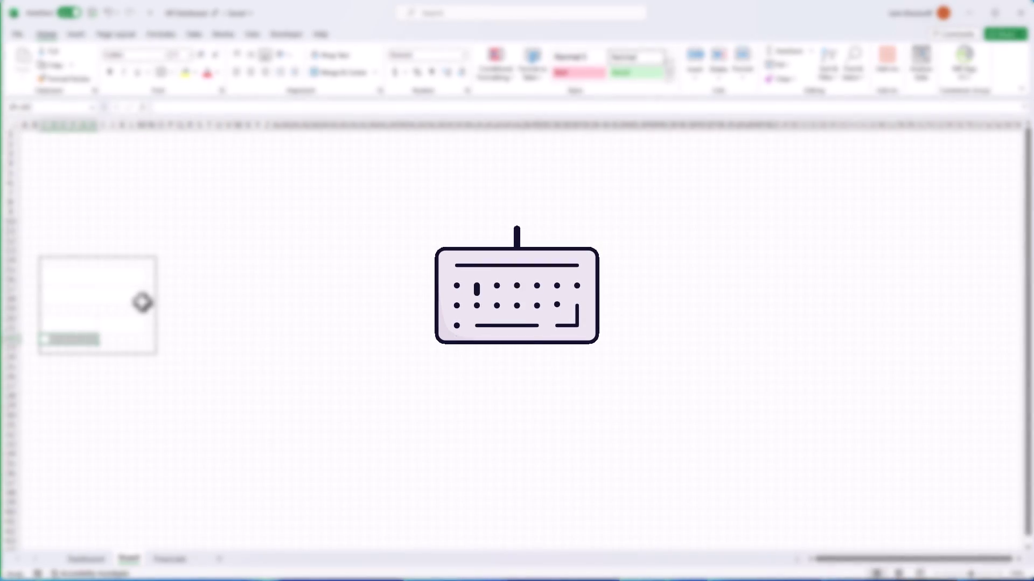
# Turn off Sheet1's gridlines with Alt, W, V, G
pyautogui.hotkey('alt', 'w')
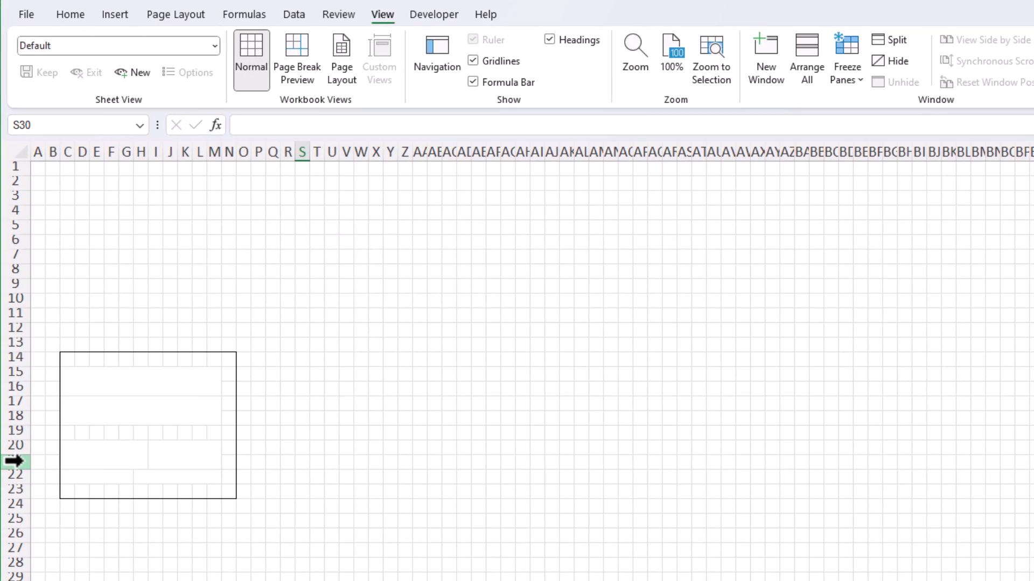
pyautogui.press('alt')
pyautogui.press('w')
pyautogui.press('v')
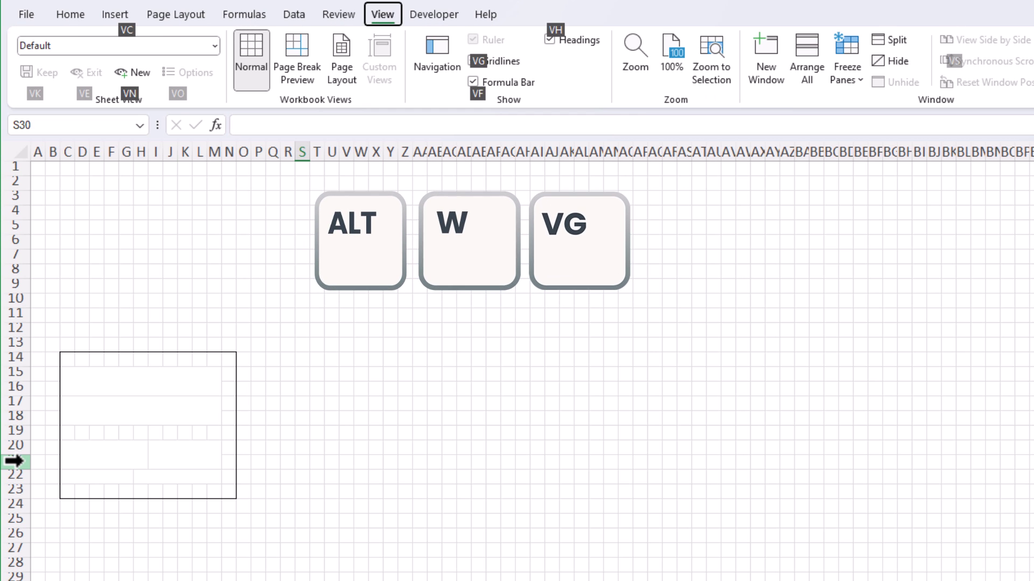
pyautogui.press('g')
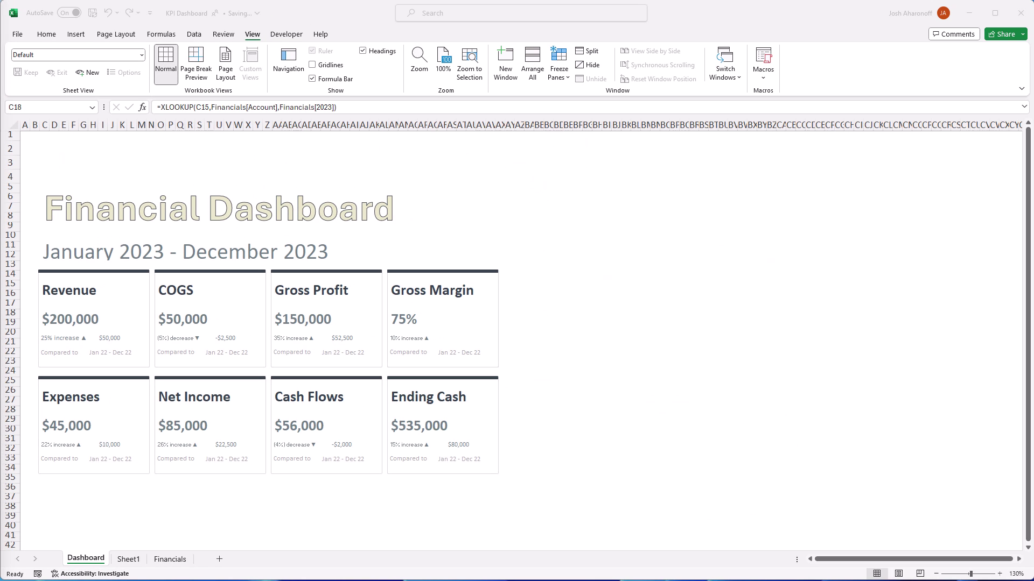
# On Sheet1, type Revenue in C15, 200000 below, then 25% Increase, 50000, Compared to, Jan 22 - Dec 22
pyautogui.click(128, 560)
pyautogui.write('Revenue')
pyautogui.press('Return')
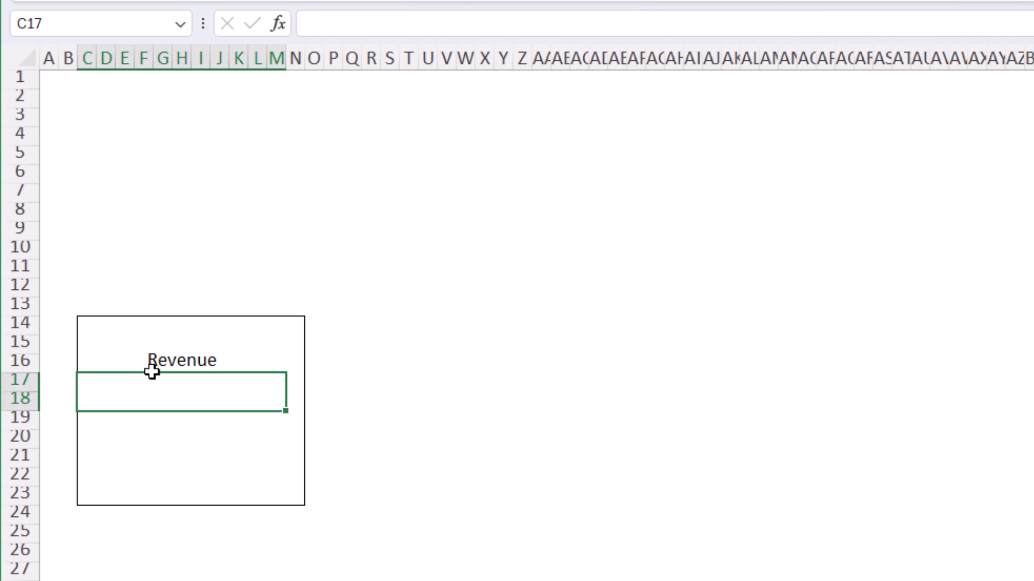
pyautogui.write('200000')
pyautogui.press('Return')
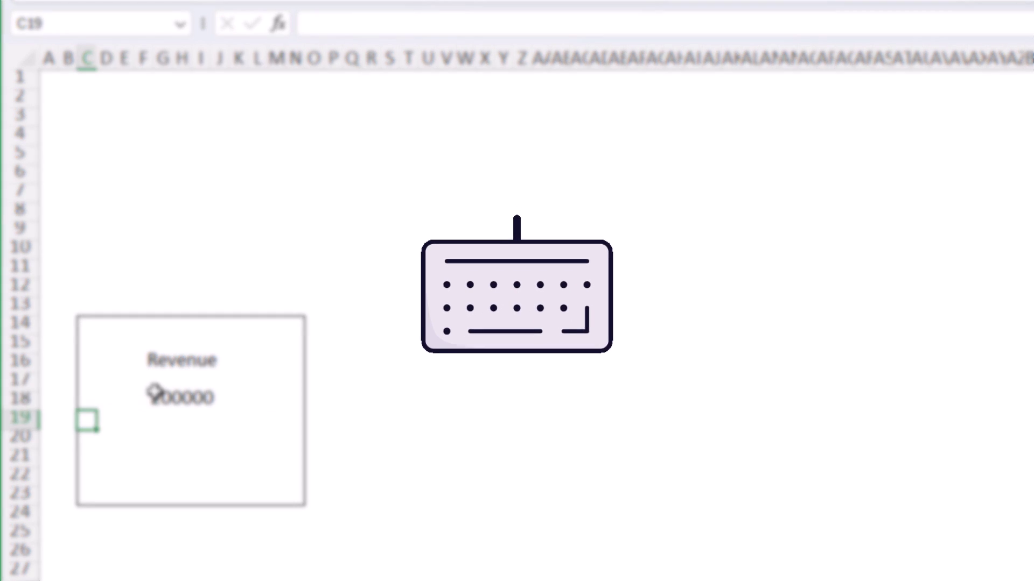
pyautogui.write('25% Increase')
pyautogui.press('Tab')
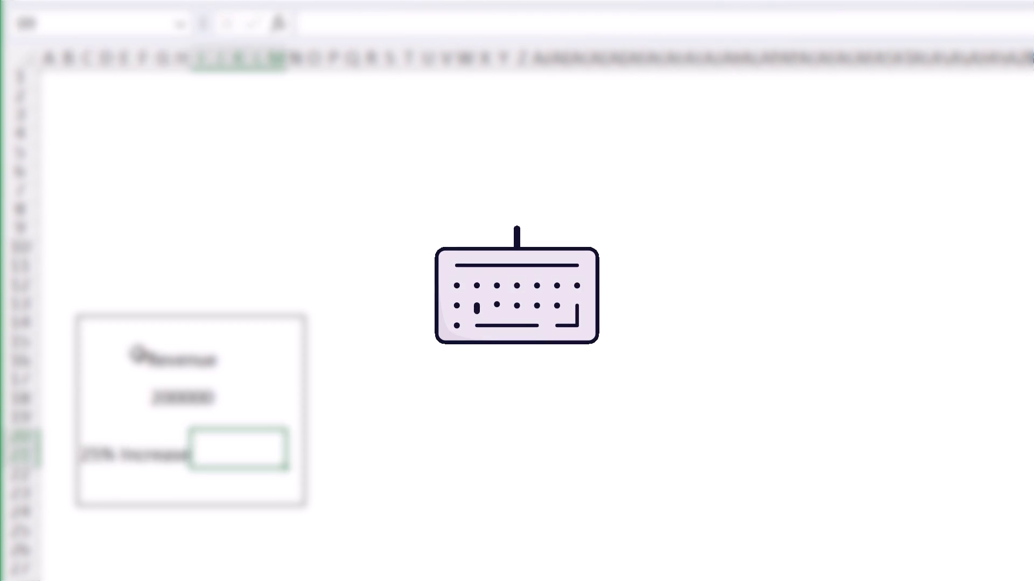
pyautogui.write('50000')
pyautogui.press('Return')
pyautogui.write('Compared to')
pyautogui.press('Tab')
pyautogui.write('Jan 22 - Dec 22')
pyautogui.press('Return')
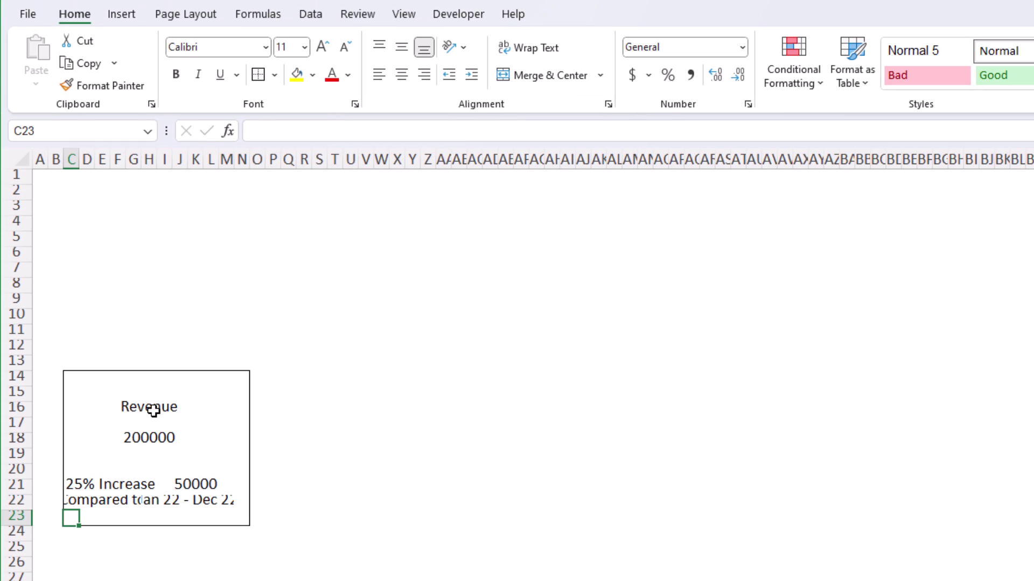
# Make Revenue and 200000 size 16, bold and left-aligned
pyautogui.click(154, 411)
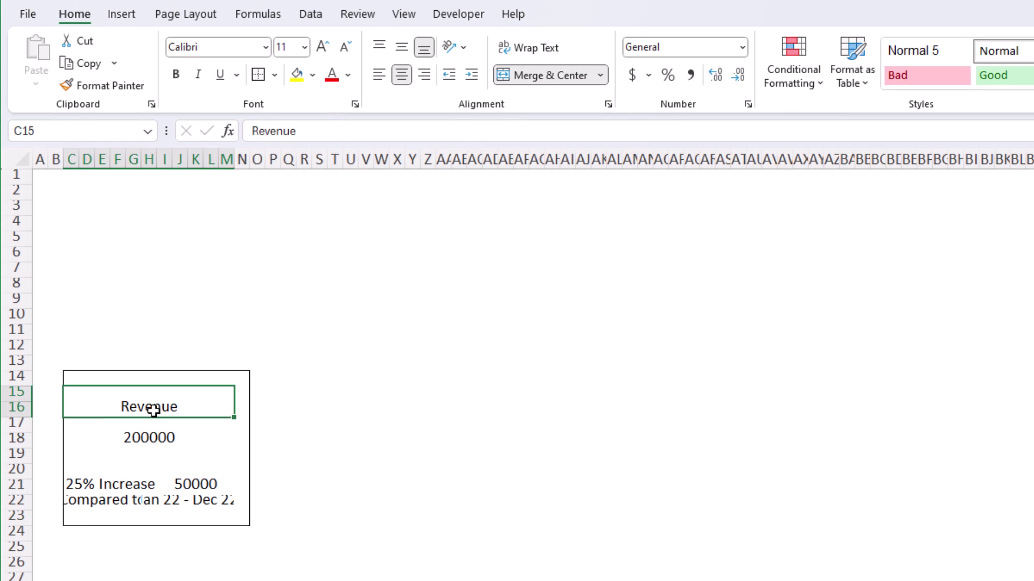
pyautogui.click(156, 437)
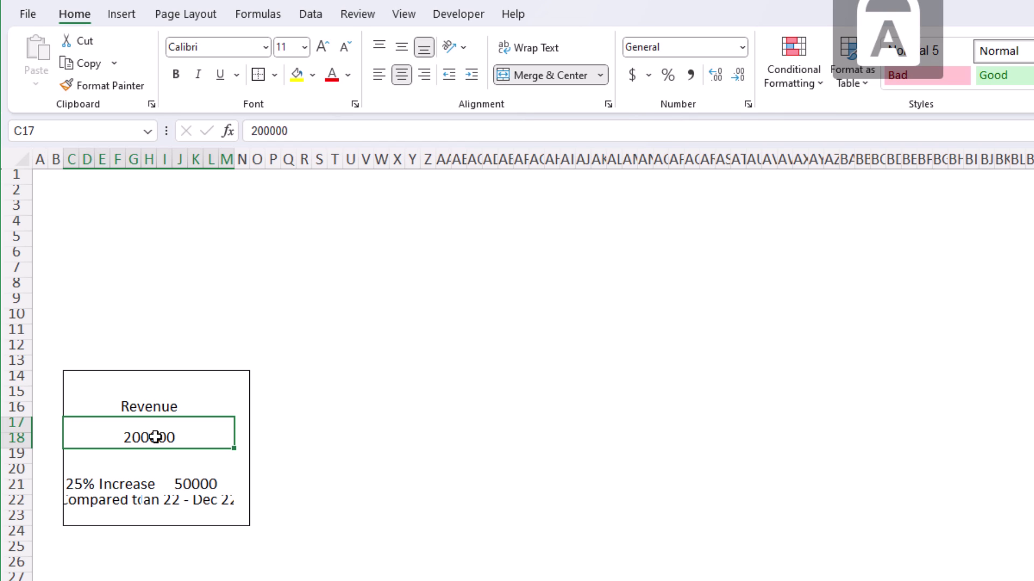
pyautogui.keyDown('shift'); pyautogui.click(150, 408); pyautogui.keyUp('shift')
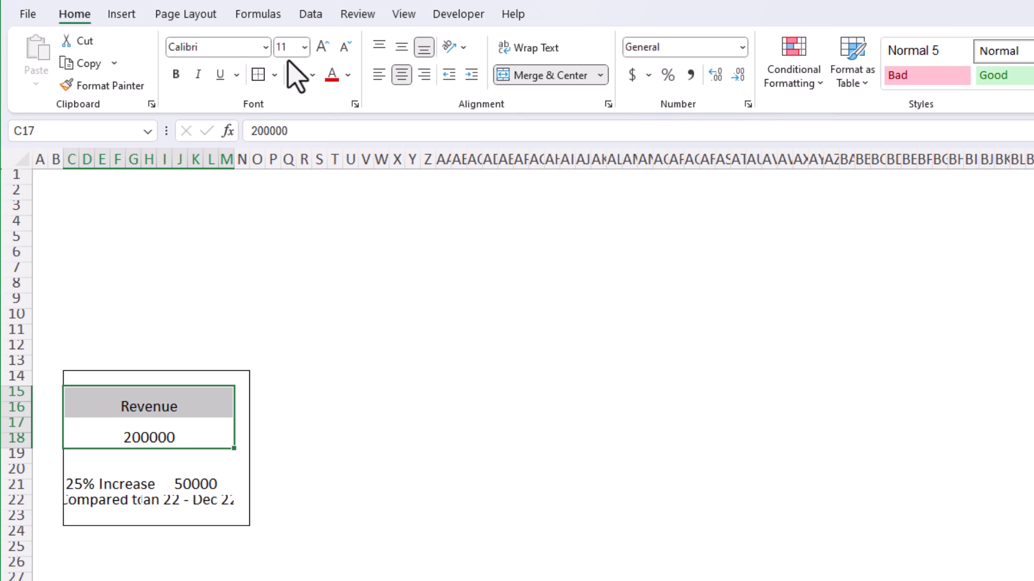
pyautogui.hotkey('ctrl', 'shift', '.')
pyautogui.hotkey('ctrl', 'shift', '.')
pyautogui.hotkey('ctrl', 'shift', '.')
pyautogui.hotkey('ctrl', 'b')
pyautogui.click(380, 76)
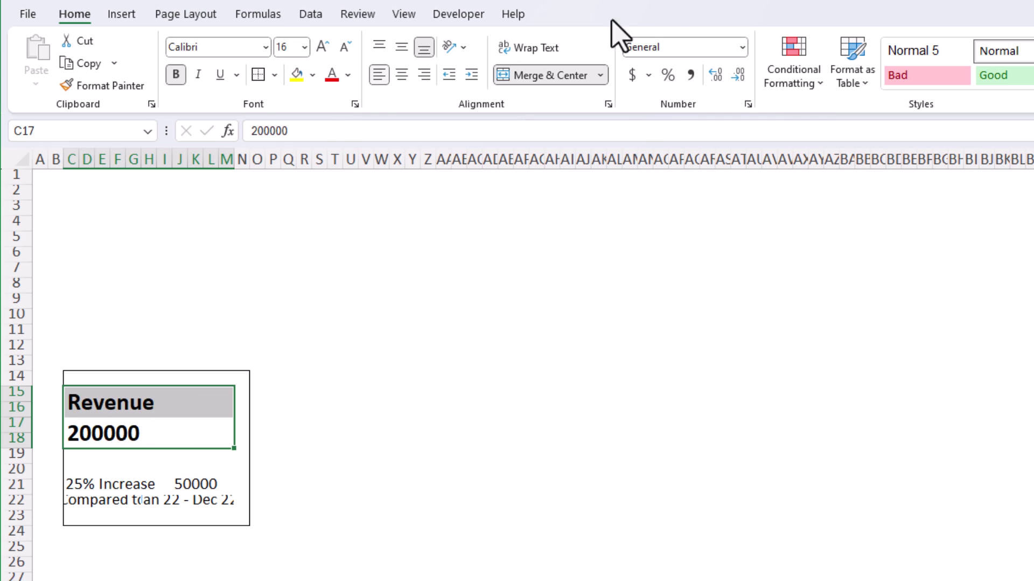
# Shrink the comparison lines in rows 20–22 to a smaller font
pyautogui.moveTo(81, 483); pyautogui.dragTo(150, 505)
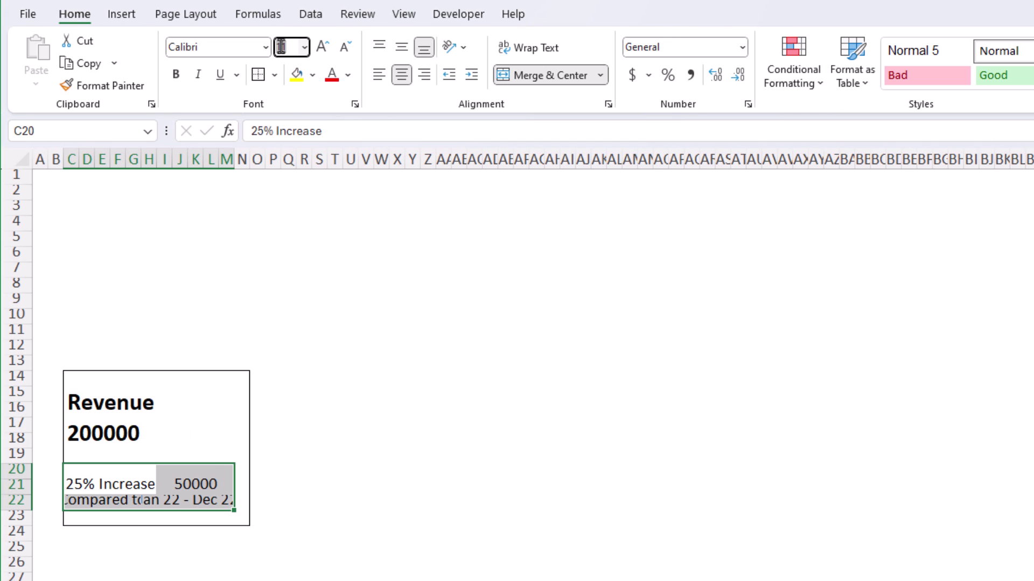
pyautogui.press('Return')
pyautogui.click(226, 576)
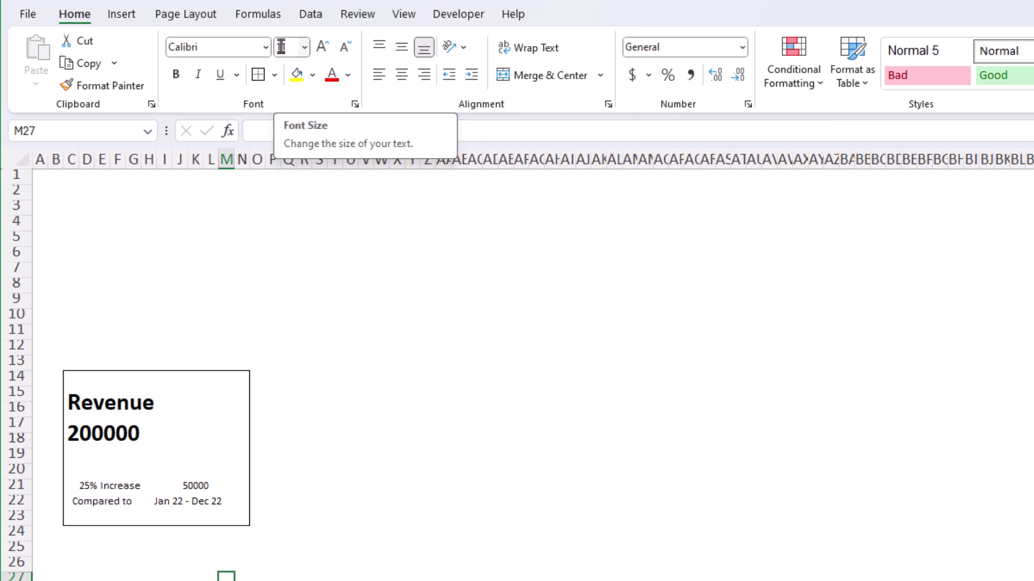
# Format 200000 and 50000 as Currency with no decimals, showing $200,000 and $50,000
pyautogui.click(97, 433)
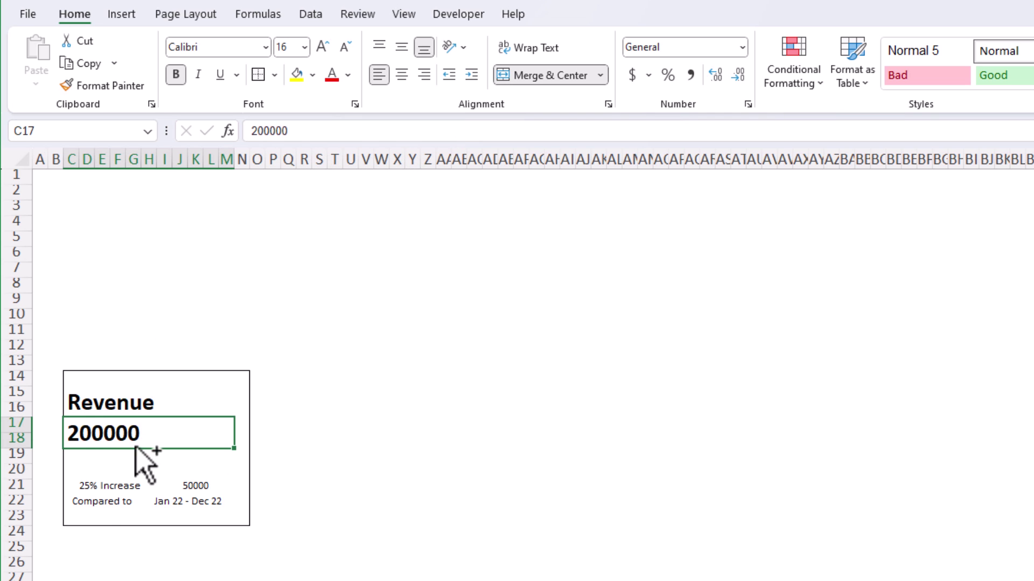
pyautogui.keyDown('ctrl'); pyautogui.click(189, 479); pyautogui.keyUp('ctrl')
pyautogui.click(668, 50)
pyautogui.press('Return')
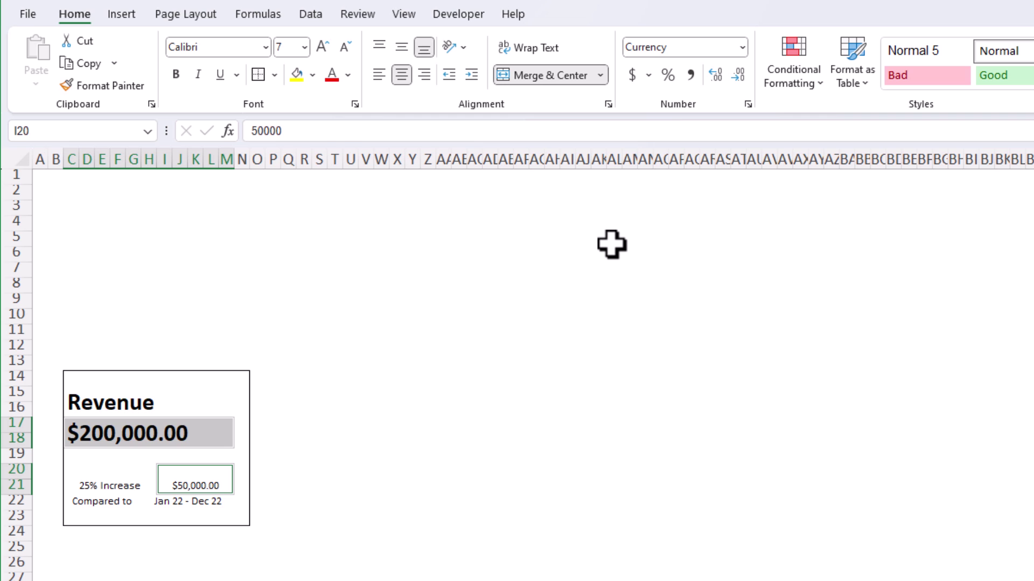
pyautogui.press('alt')
pyautogui.press('h')
pyautogui.press('9')
pyautogui.press('alt')
pyautogui.press('h')
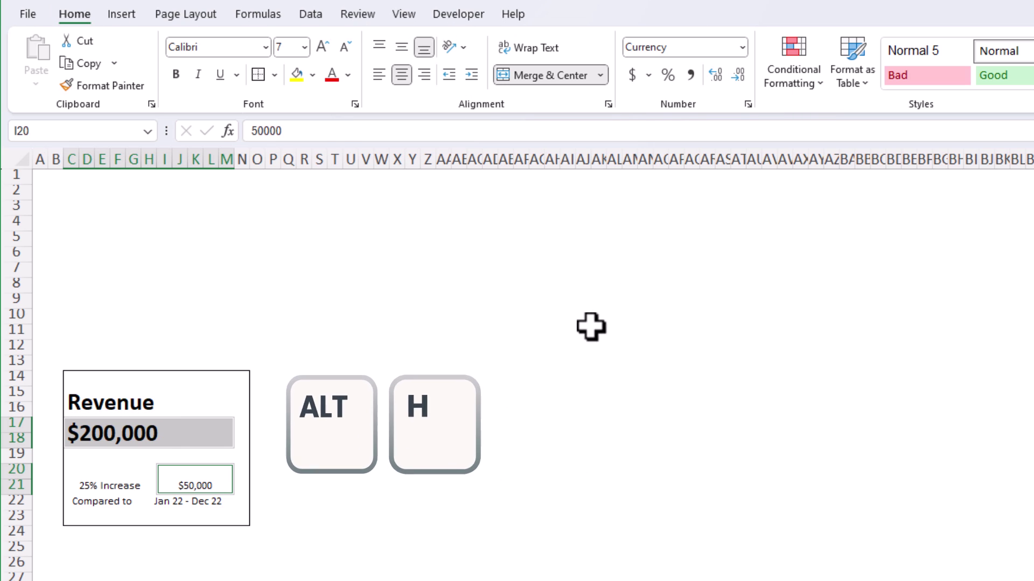
pyautogui.press('9')
# Left-align the card's comparison lines with Alt, H, A, L
pyautogui.moveTo(87, 482); pyautogui.dragTo(195, 500)
pyautogui.press('alt')
pyautogui.press('h')
pyautogui.press('a')
pyautogui.press('l')
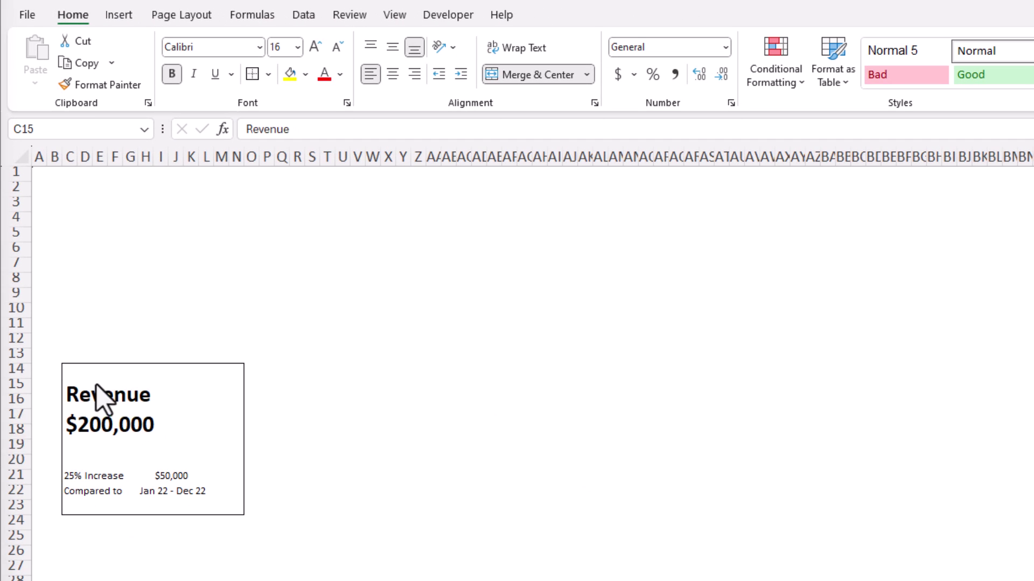
# Colour Revenue dark grey, $200,000, 25% Increase and $50,000 grey, and the Compared to row light grey
pyautogui.click(129, 396)
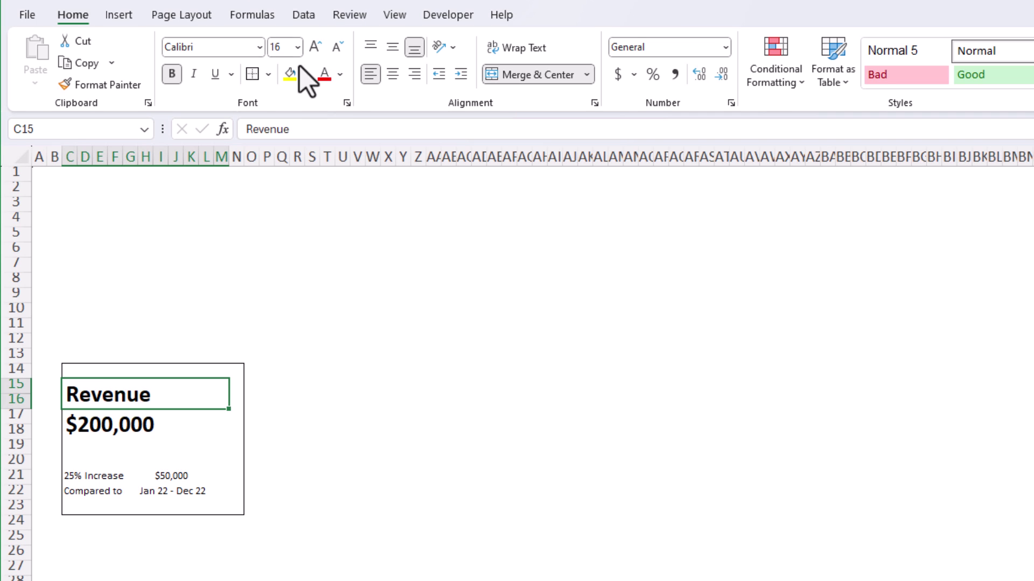
pyautogui.click(340, 74)
pyautogui.click(324, 304)
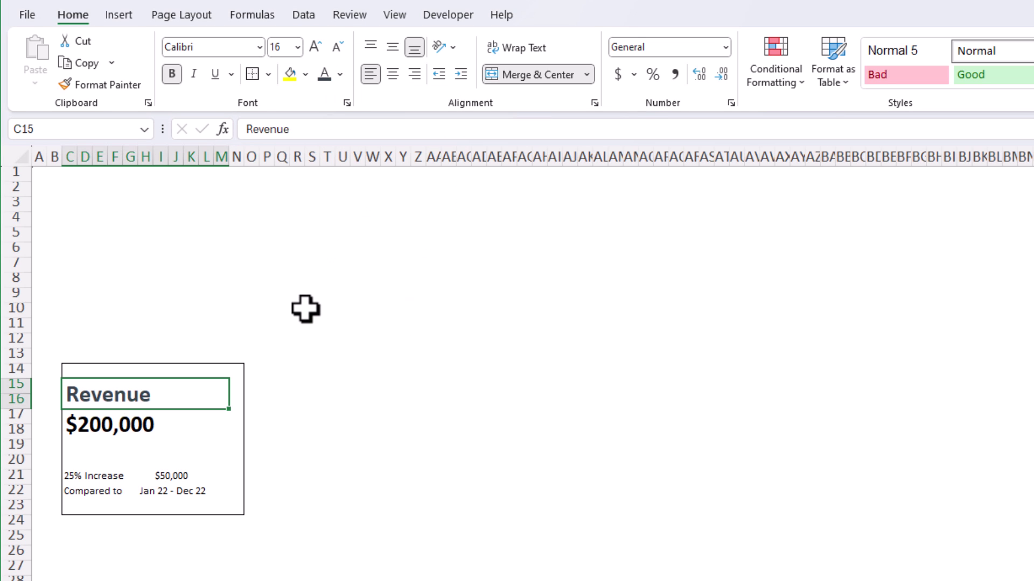
pyautogui.press('Down')
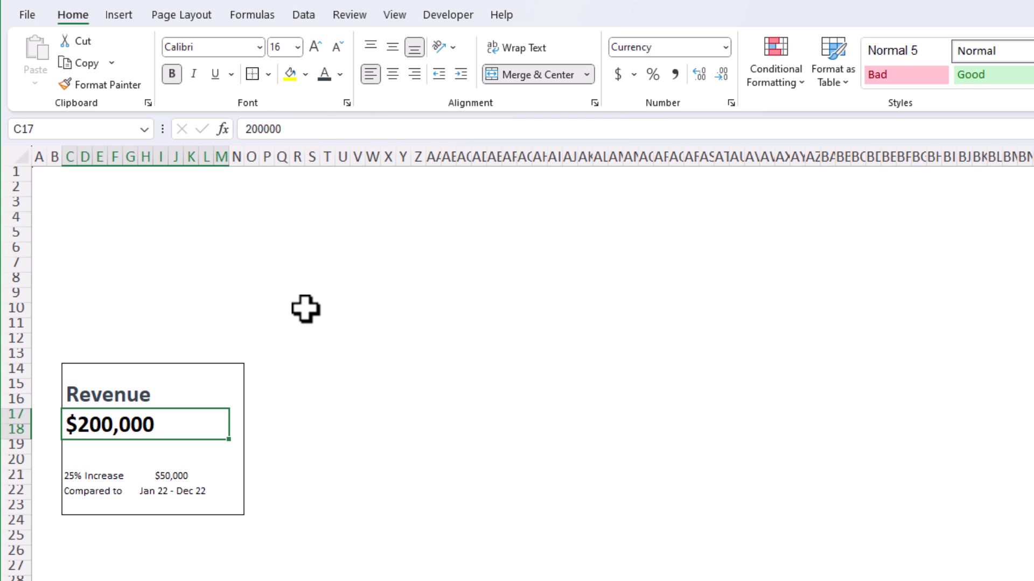
pyautogui.keyDown('ctrl'); pyautogui.click(116, 477); pyautogui.keyUp('ctrl')
pyautogui.keyDown('ctrl'); pyautogui.click(177, 475); pyautogui.keyUp('ctrl')
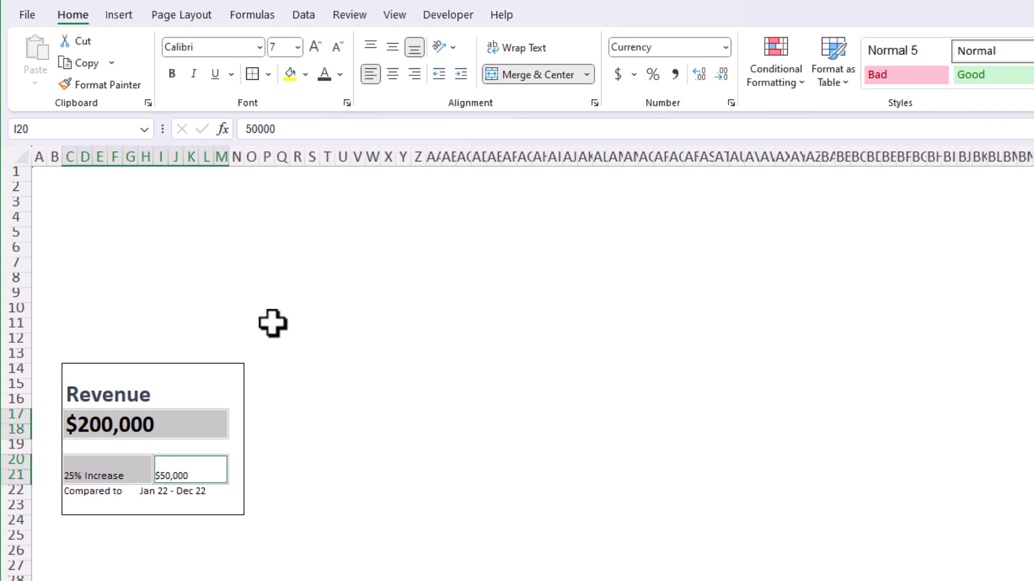
pyautogui.click(340, 74)
pyautogui.click(324, 304)
pyautogui.moveTo(113, 492); pyautogui.dragTo(225, 493)
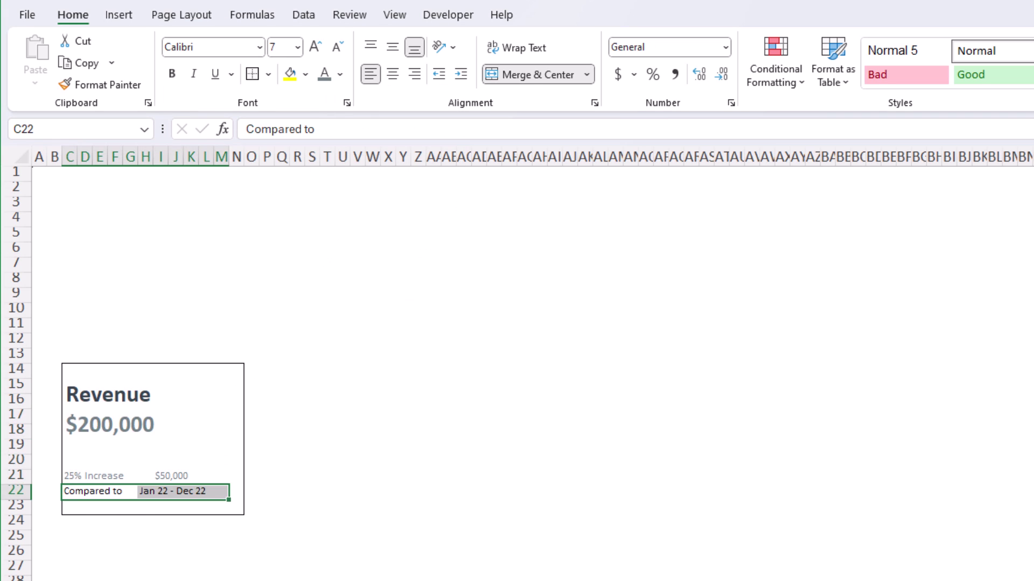
pyautogui.click(340, 74)
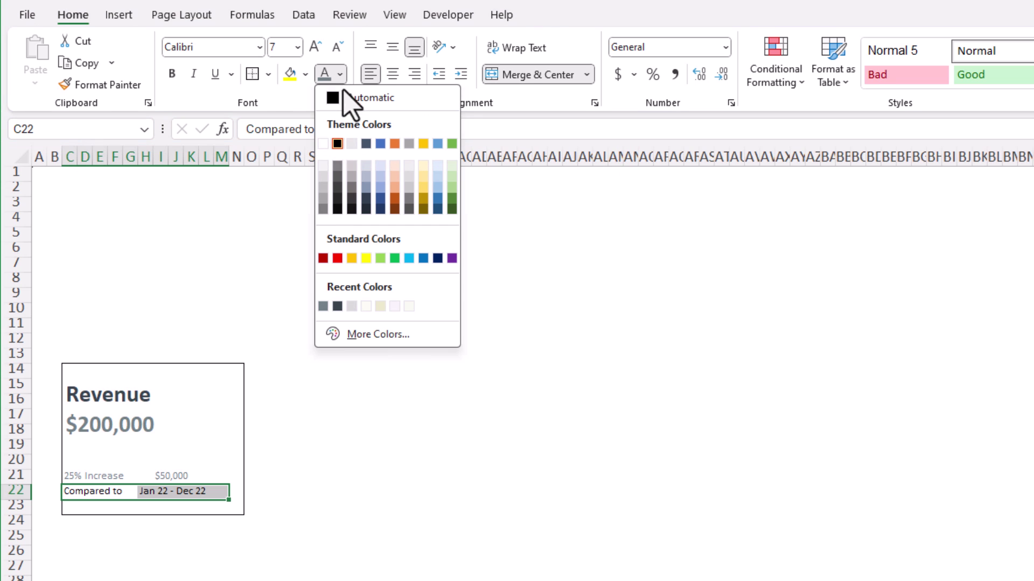
pyautogui.click(329, 218)
pyautogui.click(191, 580)
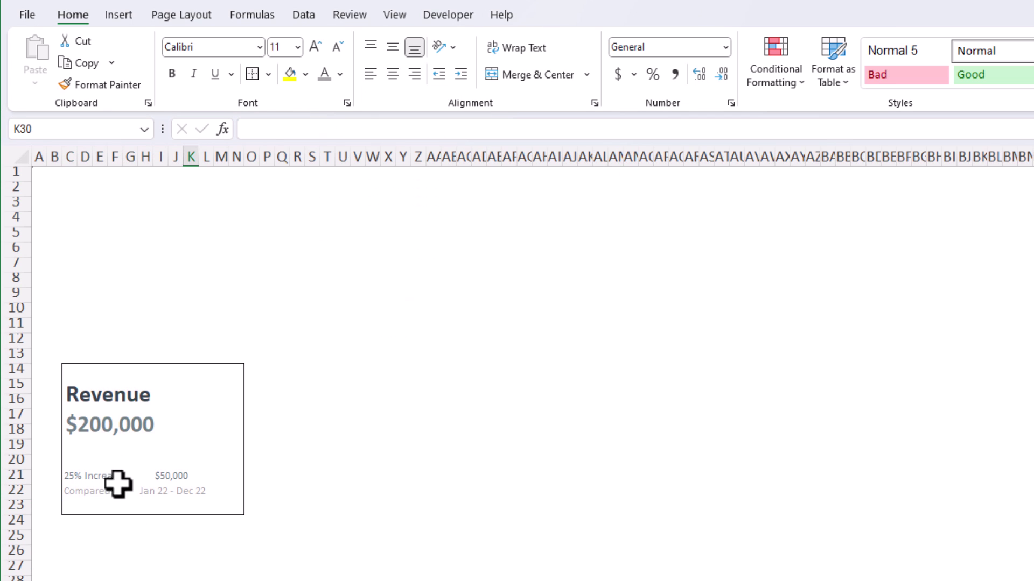
# Middle-align the whole card C15:M22 vertically
pyautogui.moveTo(80, 390); pyautogui.dragTo(163, 487)
pyautogui.click(392, 47)
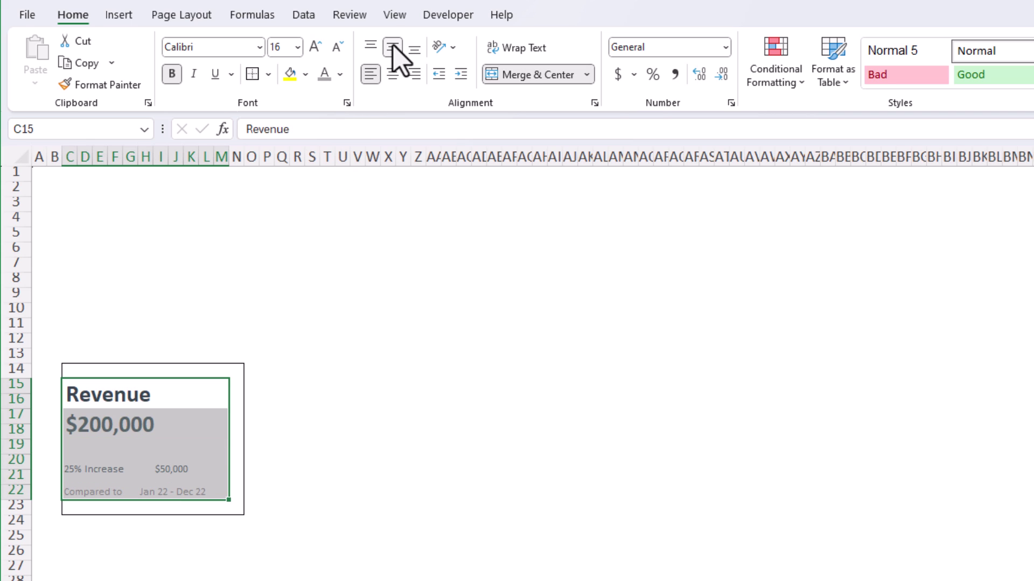
pyautogui.click(236, 580)
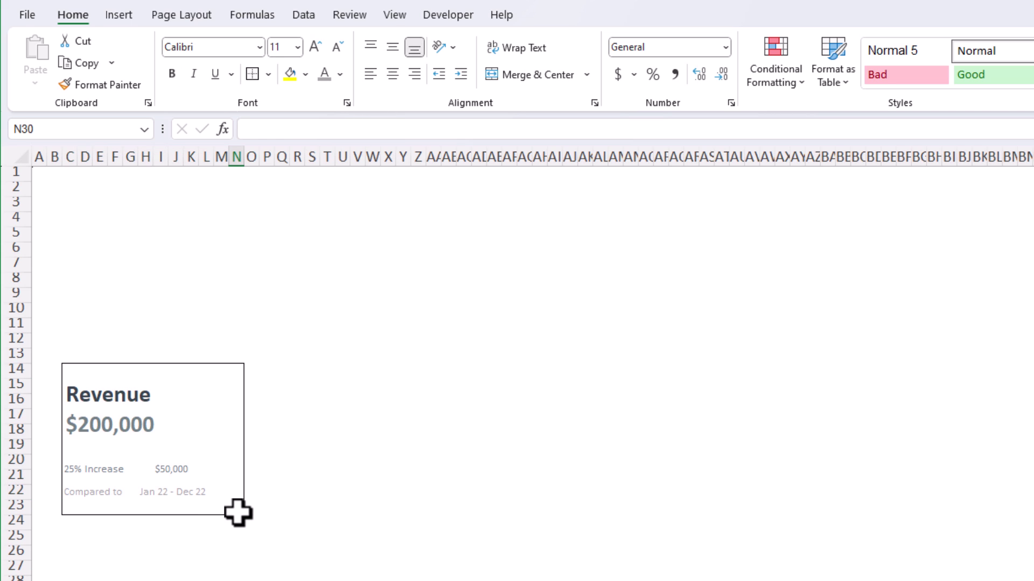
# Remove the outline border from the card area C14:N23
pyautogui.moveTo(240, 512); pyautogui.dragTo(70, 375)
pyautogui.press('alt')
pyautogui.press('h')
pyautogui.press('b')
pyautogui.press('n')
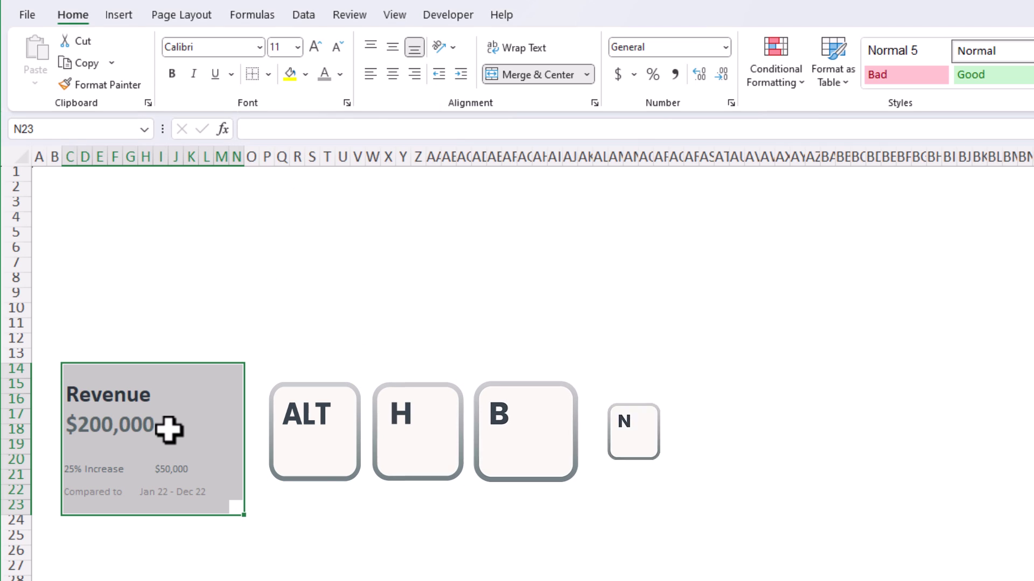
# Drag the Revenue card slightly higher on the Dashboard sheet
pyautogui.click(160, 578)
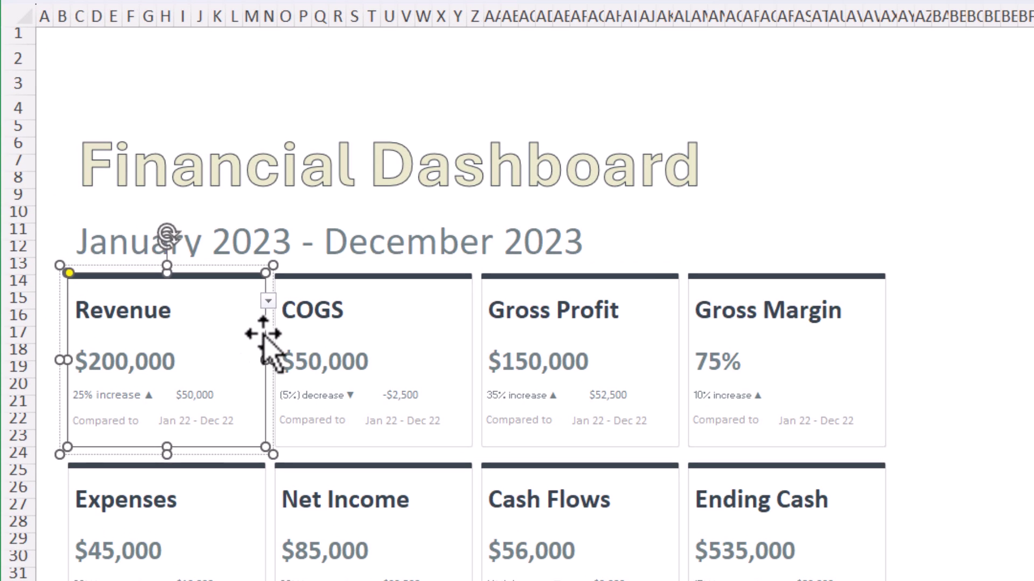
pyautogui.moveTo(137, 289); pyautogui.dragTo(181, 195)
pyautogui.moveTo(323, 143); pyautogui.dragTo(239, 288)
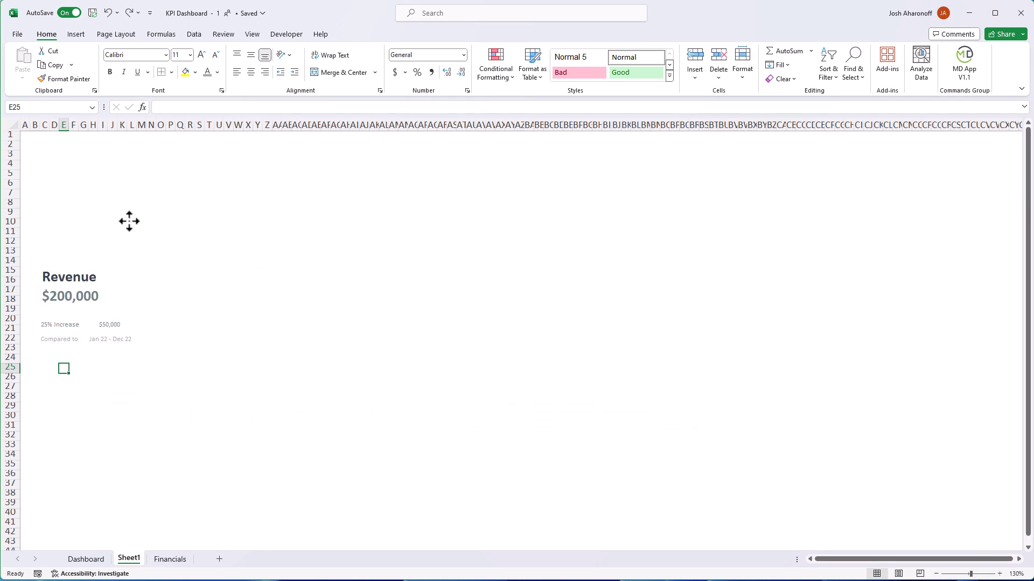
# Draw a rounded rectangle over the Revenue figures with nearly square corners
pyautogui.click(76, 33)
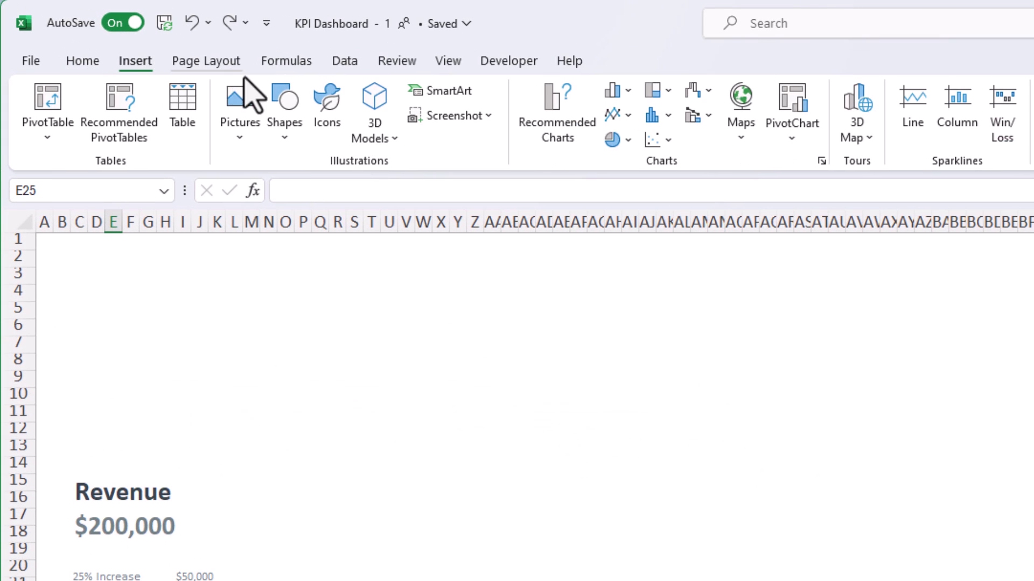
pyautogui.click(290, 138)
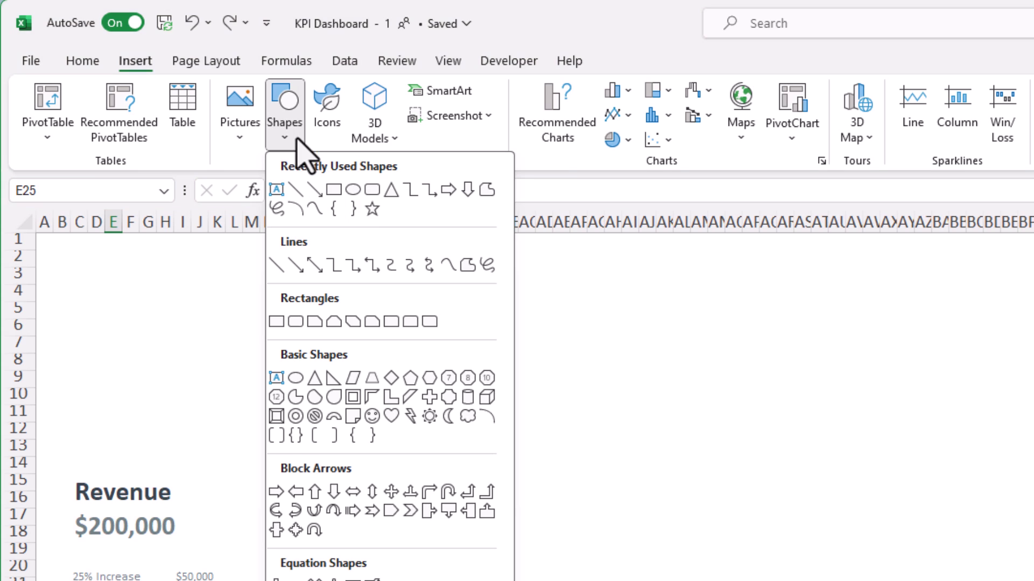
pyautogui.click(371, 191)
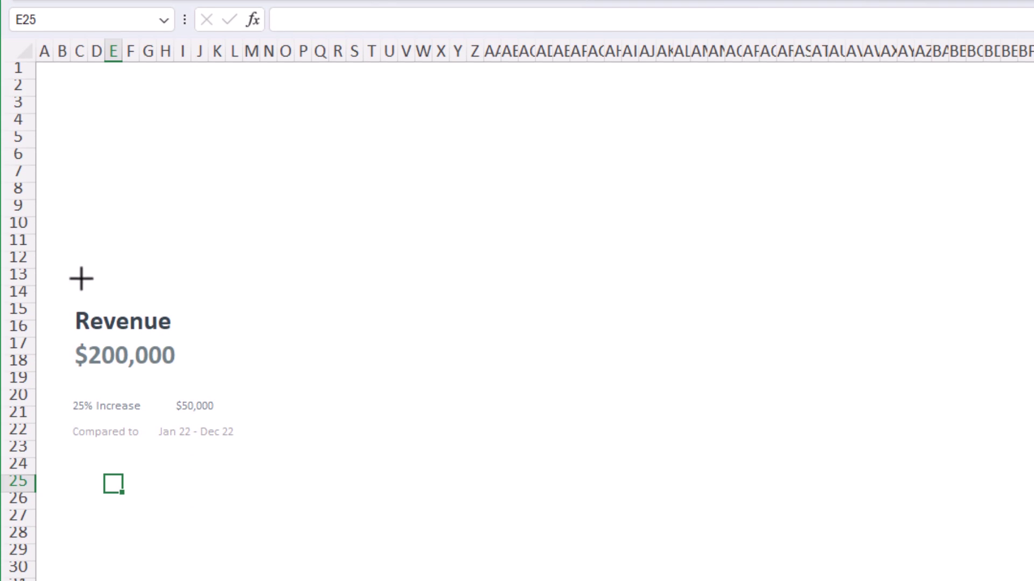
pyautogui.moveTo(58, 284); pyautogui.dragTo(250, 462)
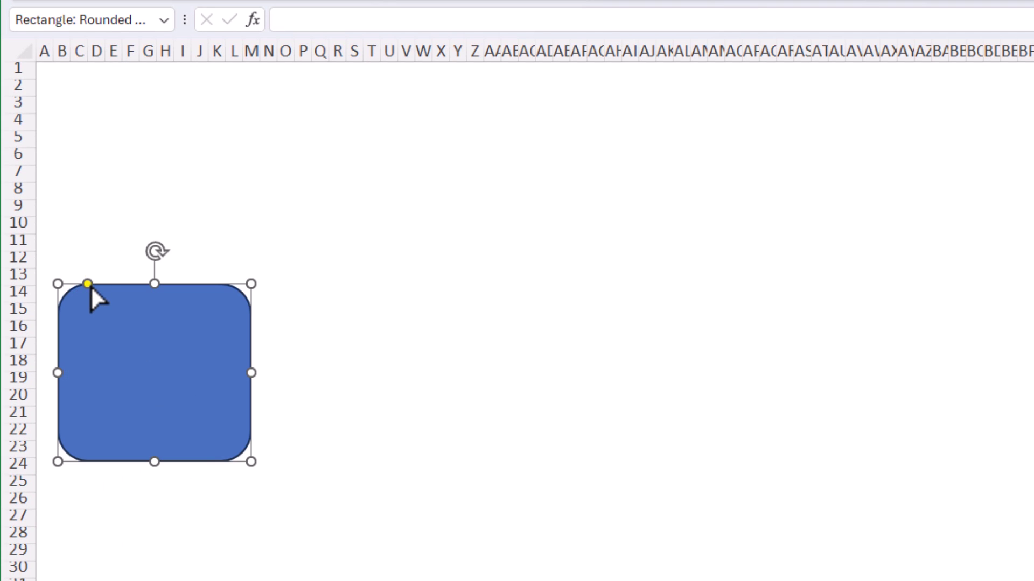
pyautogui.moveTo(89, 285); pyautogui.dragTo(69, 286)
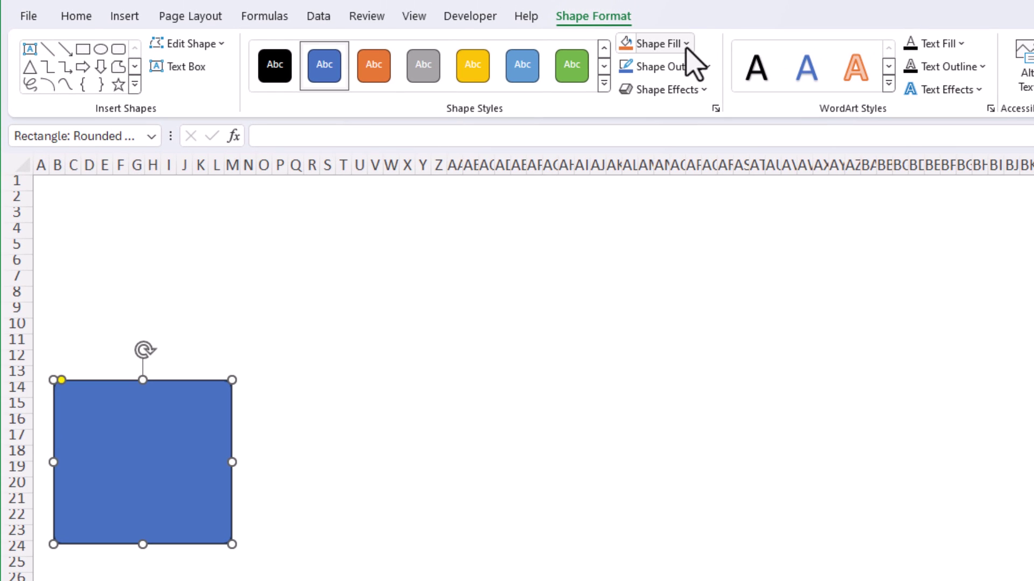
# Give the rectangle no fill and a recent grey ½ pt outline
pyautogui.click(686, 44)
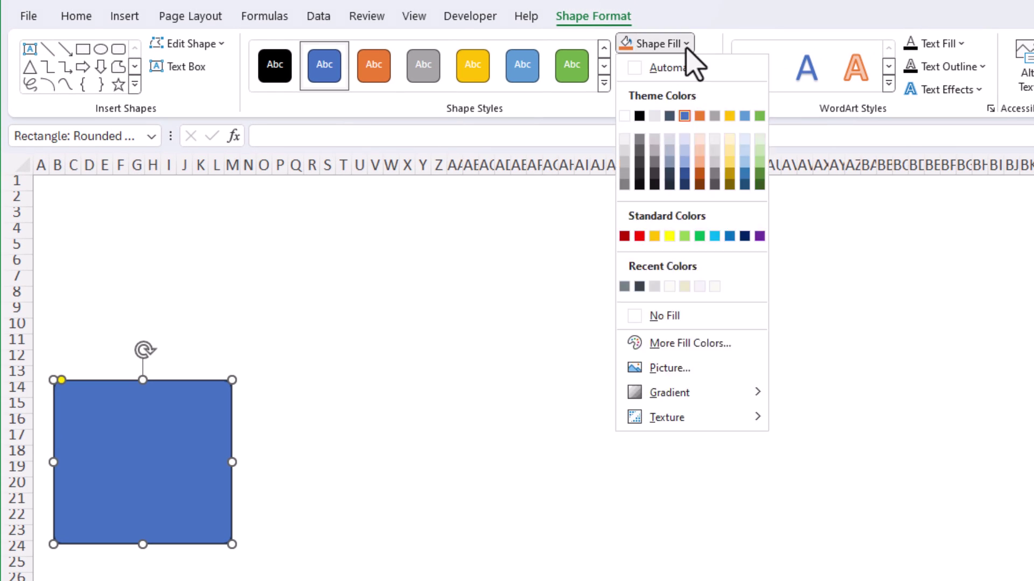
pyautogui.click(689, 318)
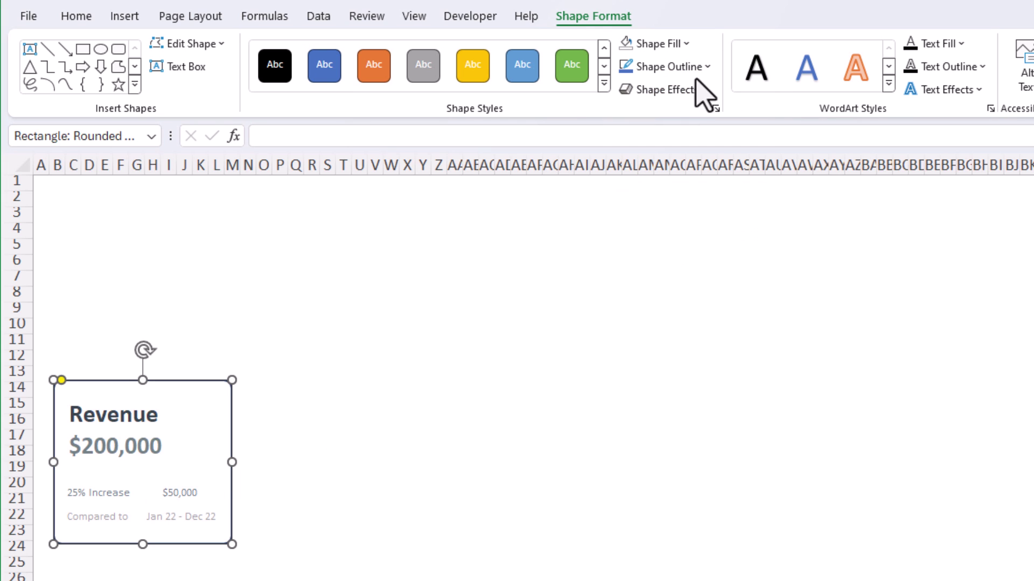
pyautogui.click(708, 67)
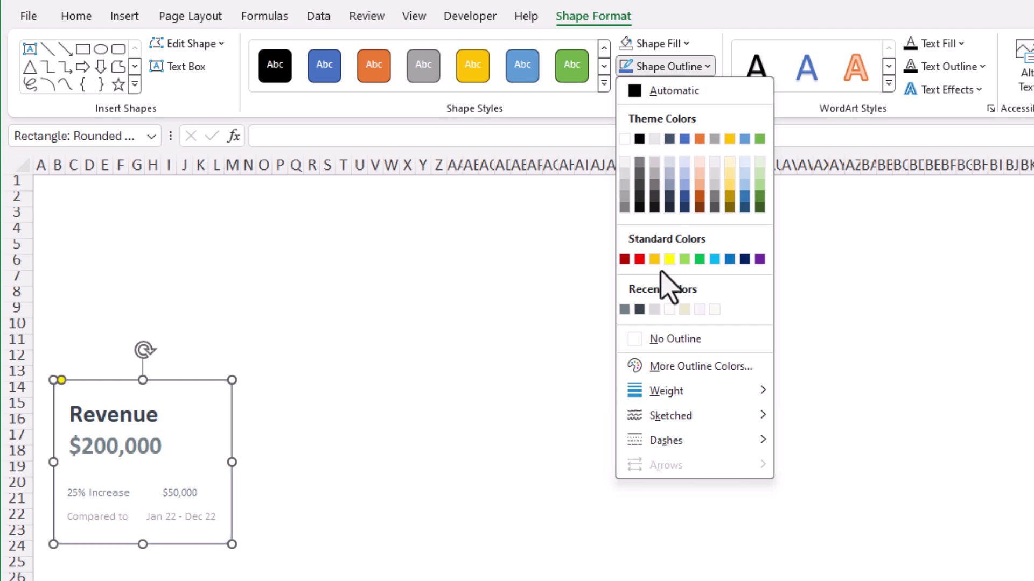
pyautogui.click(654, 309)
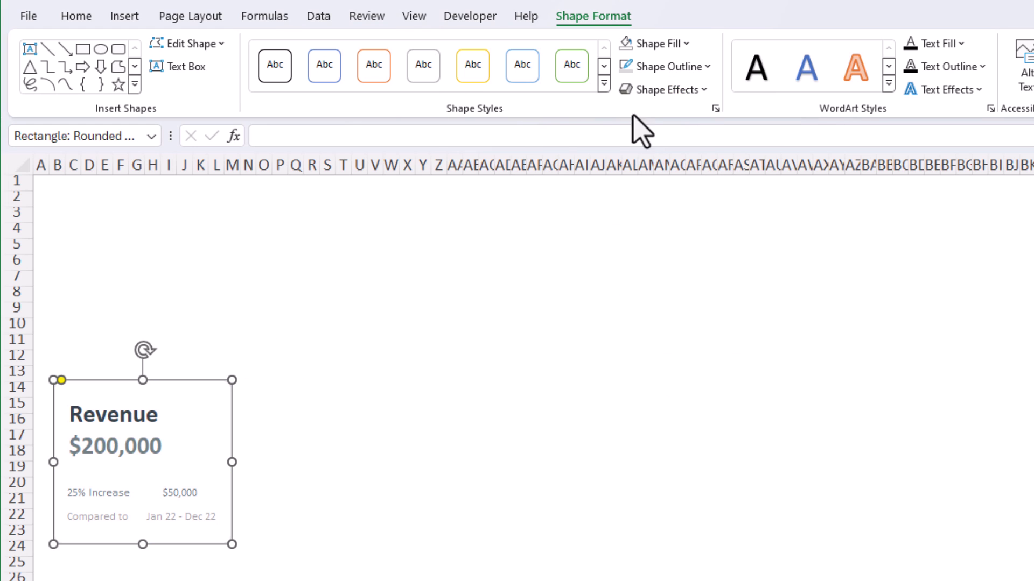
pyautogui.click(693, 74)
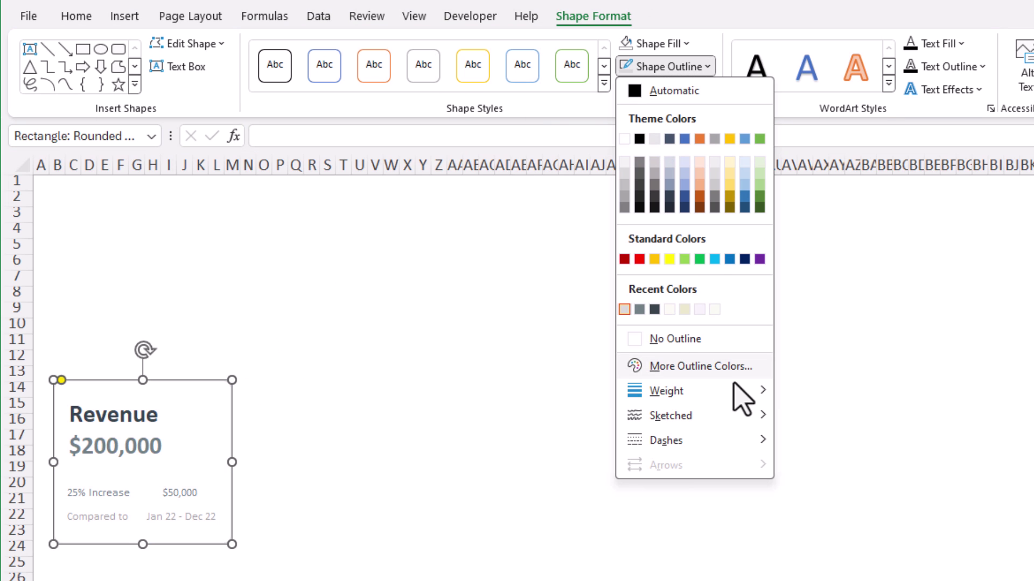
pyautogui.moveTo(735, 390)
pyautogui.click(834, 415)
pyautogui.click(471, 534)
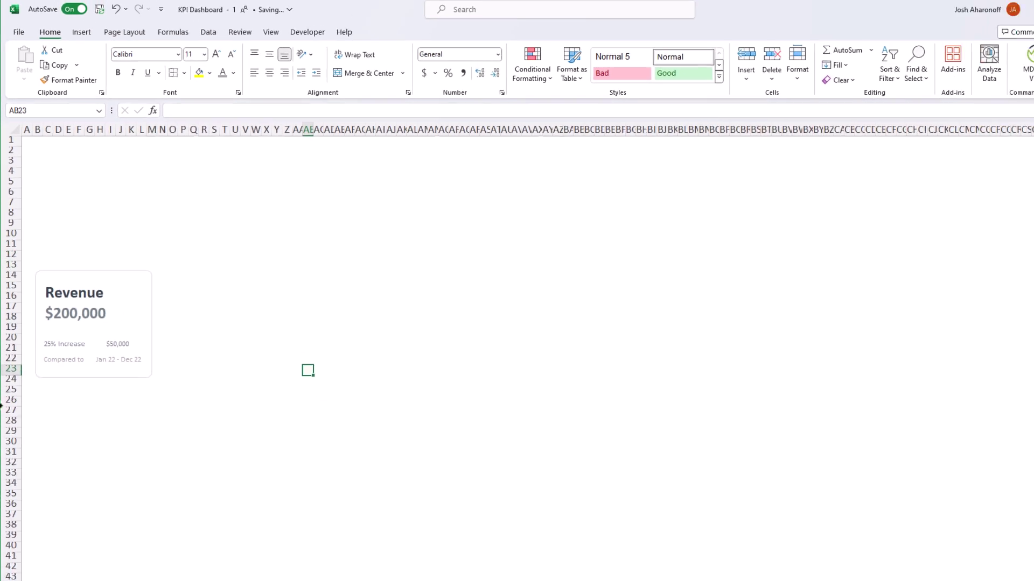
# Draw a top-corners-rounded rectangle bar across the Revenue card's top edge
pyautogui.click(89, 580)
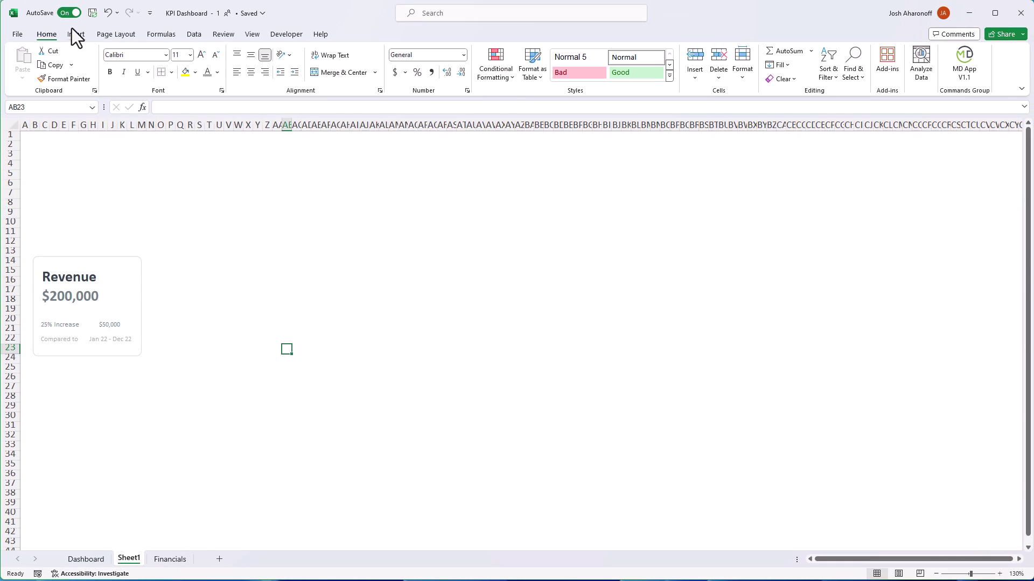
pyautogui.click(80, 34)
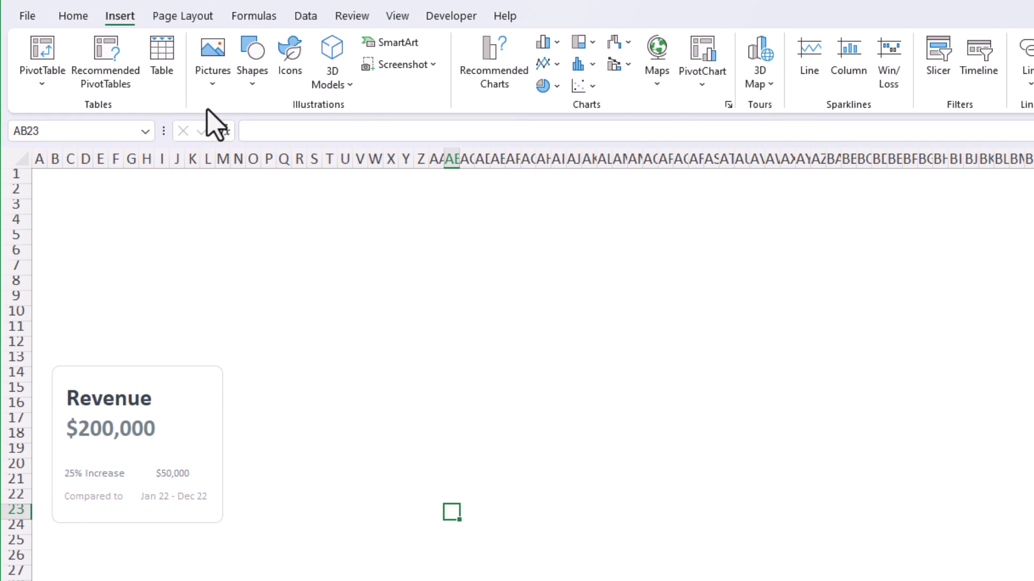
pyautogui.click(251, 81)
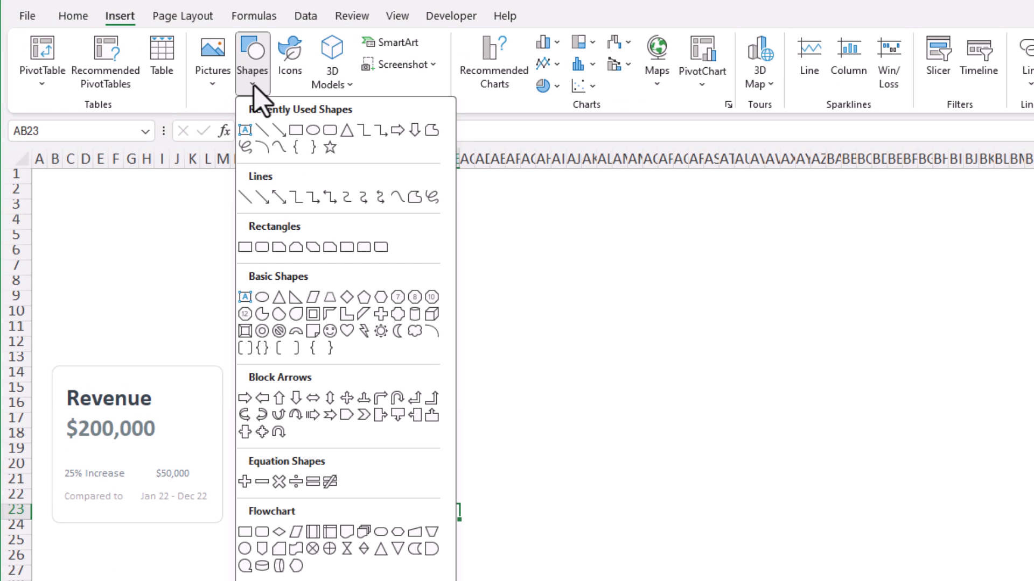
pyautogui.click(364, 247)
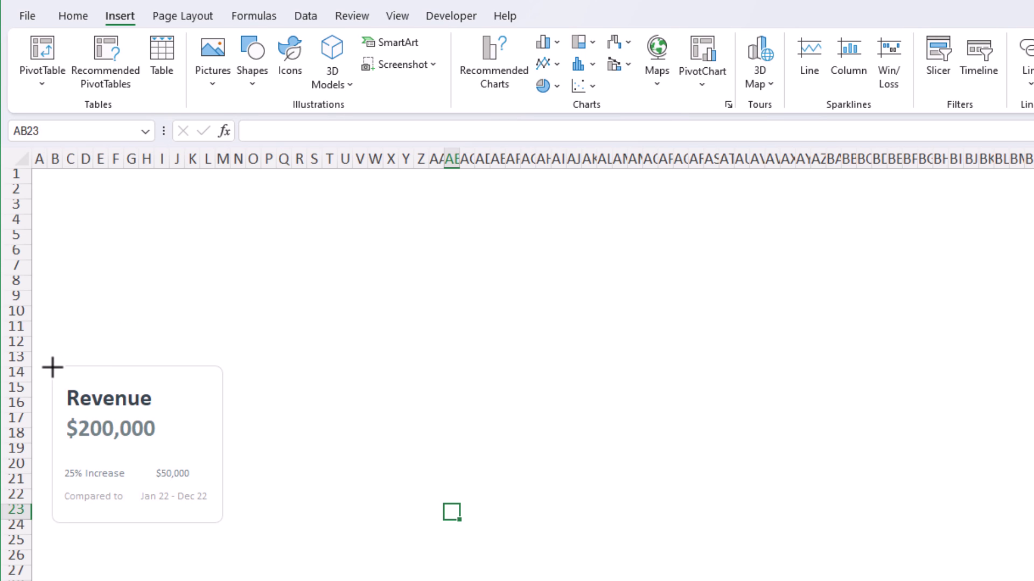
pyautogui.moveTo(52, 368); pyautogui.dragTo(221, 380)
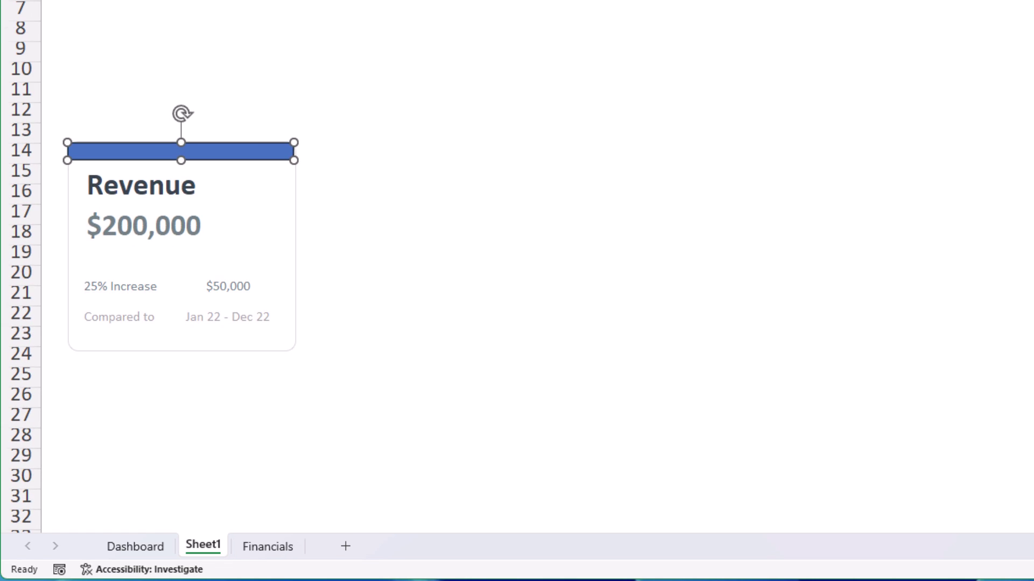
pyautogui.scroll(1, 451, 322)
pyautogui.click(441, 300)
pyautogui.scroll(-1, 461, 288)
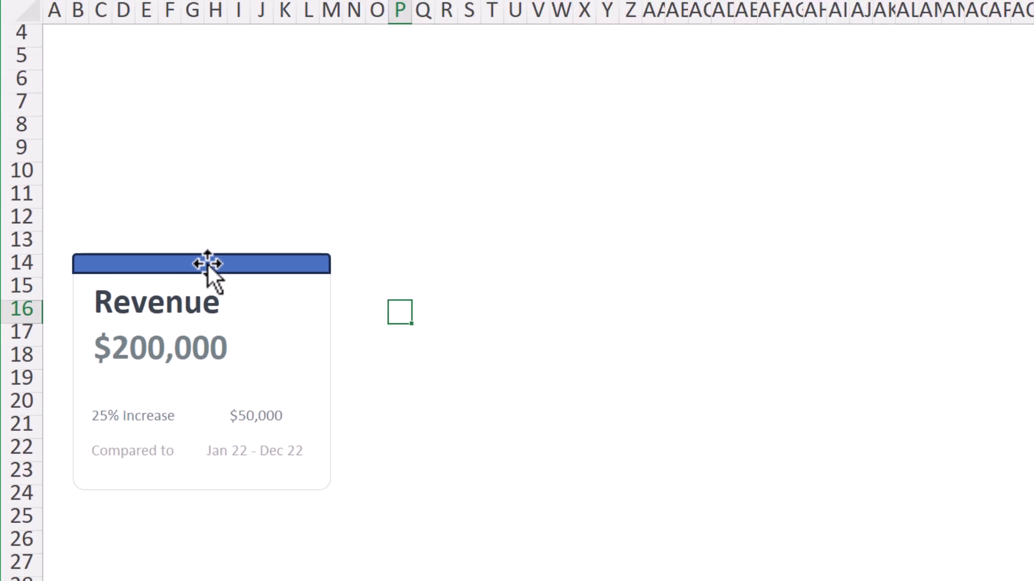
# Fill the header bar with the dark recent colour and remove its outline
pyautogui.click(237, 161)
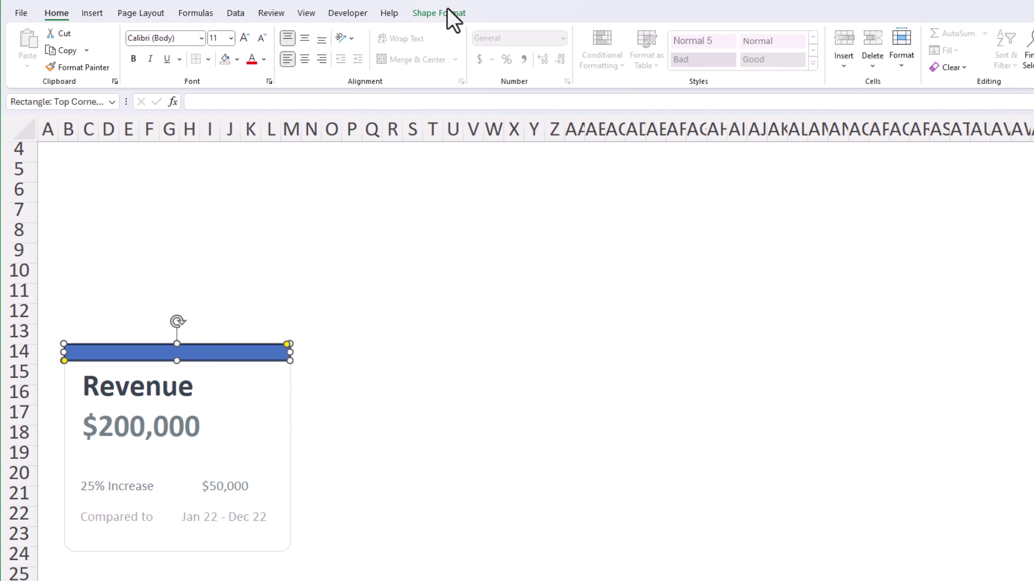
pyautogui.click(447, 11)
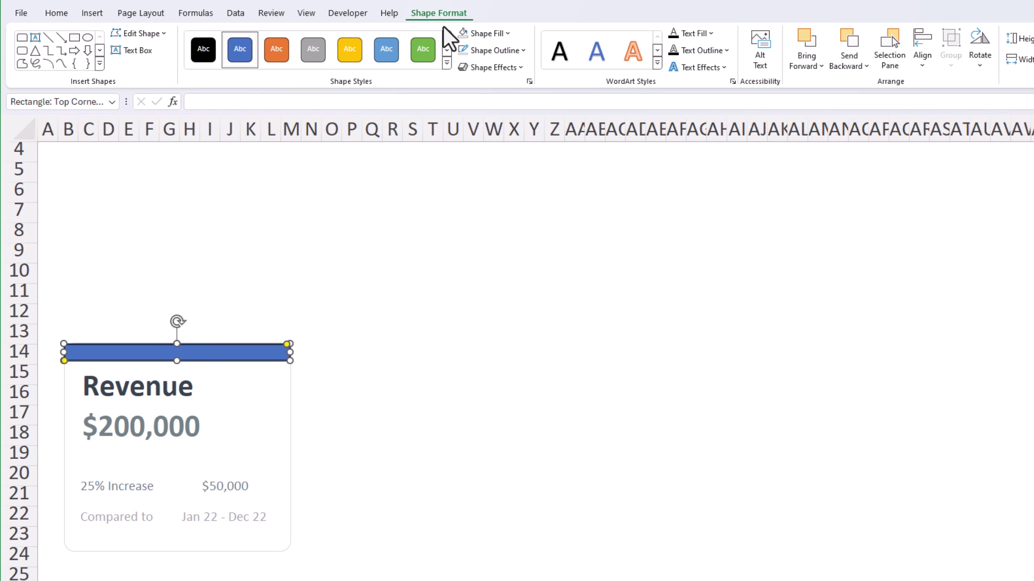
pyautogui.click(500, 38)
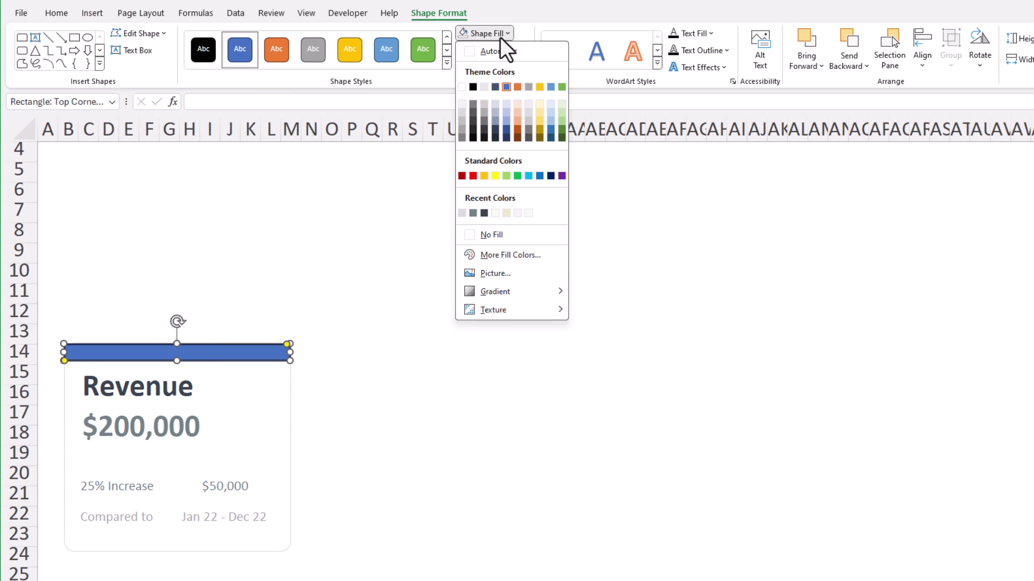
pyautogui.click(484, 213)
pyautogui.click(508, 51)
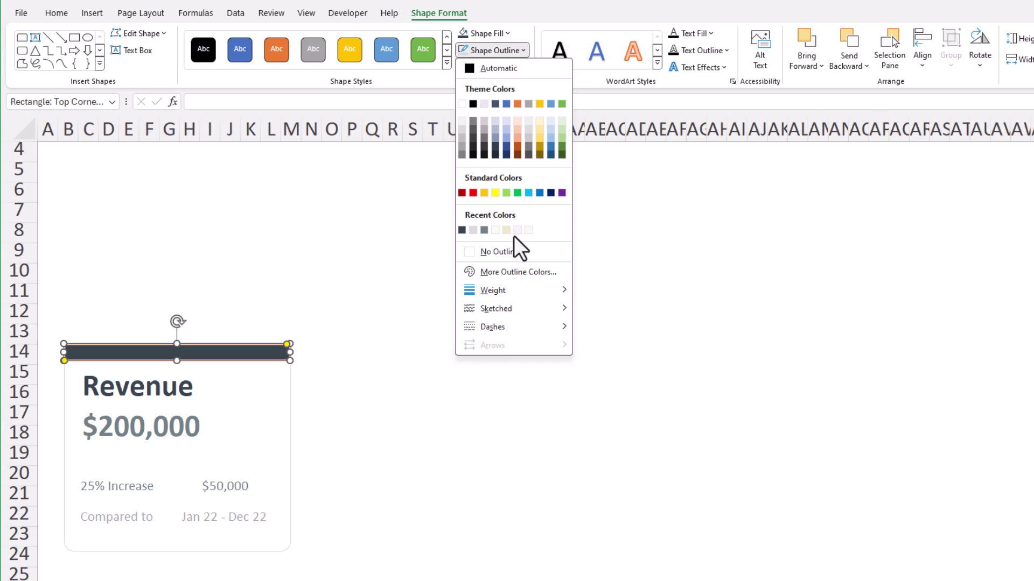
pyautogui.click(517, 251)
pyautogui.click(432, 334)
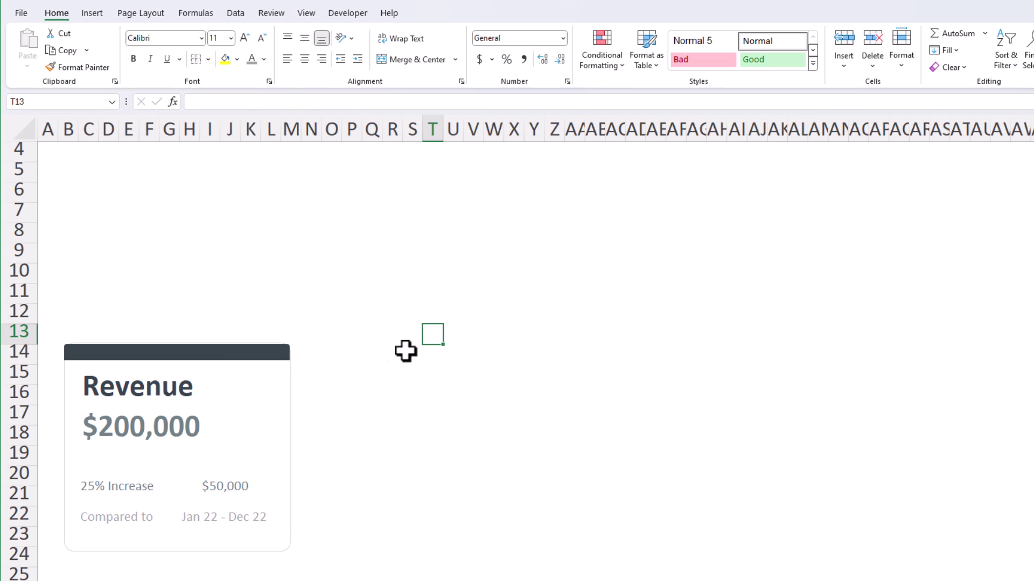
# Nudge the dark bar up so it sits on the card frame's top edge
pyautogui.click(221, 359)
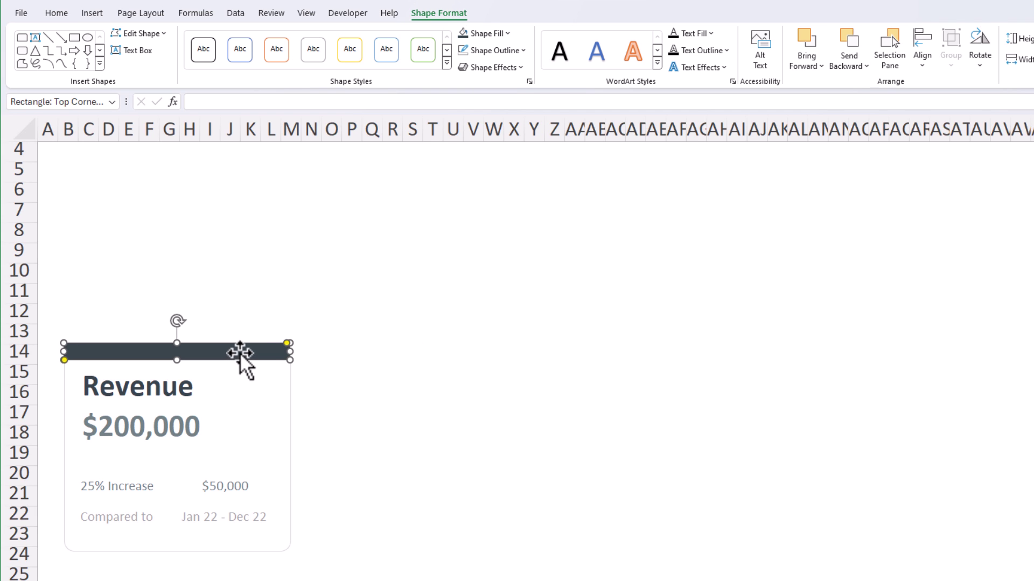
pyautogui.click(371, 358)
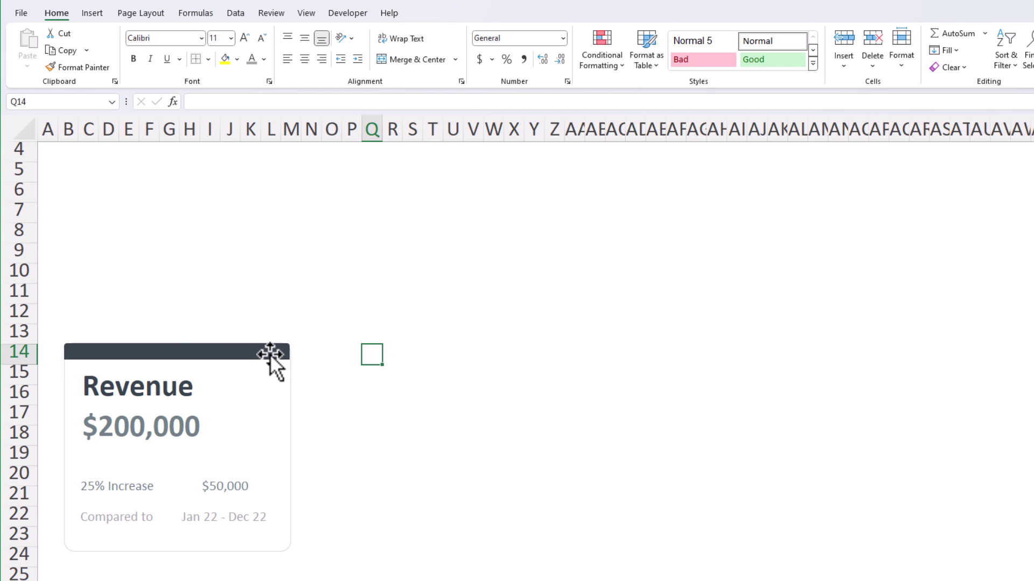
pyautogui.click(176, 355)
pyautogui.moveTo(175, 359); pyautogui.dragTo(175, 351)
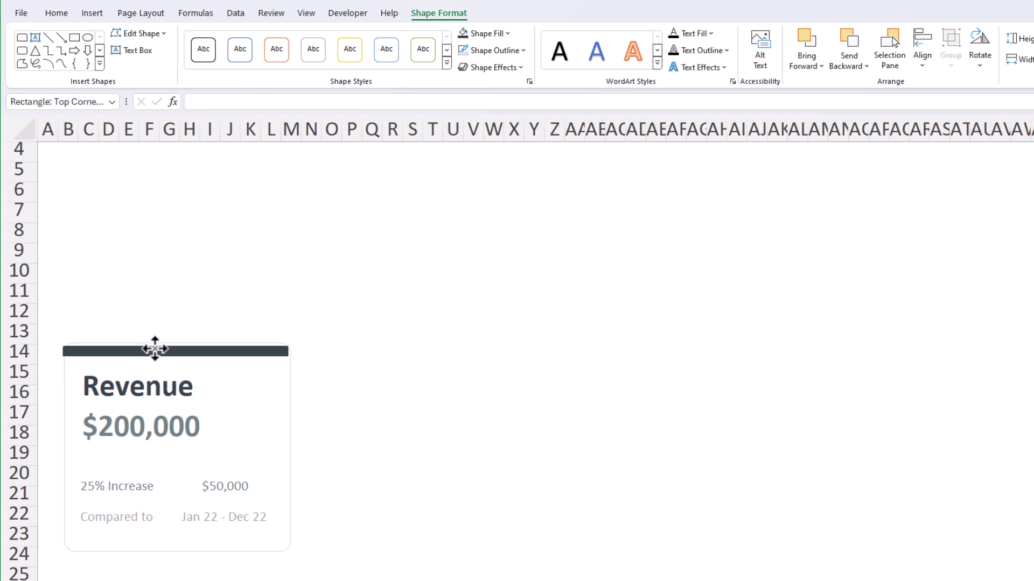
pyautogui.press('Escape')
pyautogui.click(272, 360)
pyautogui.click(70, 351)
pyautogui.click(406, 280)
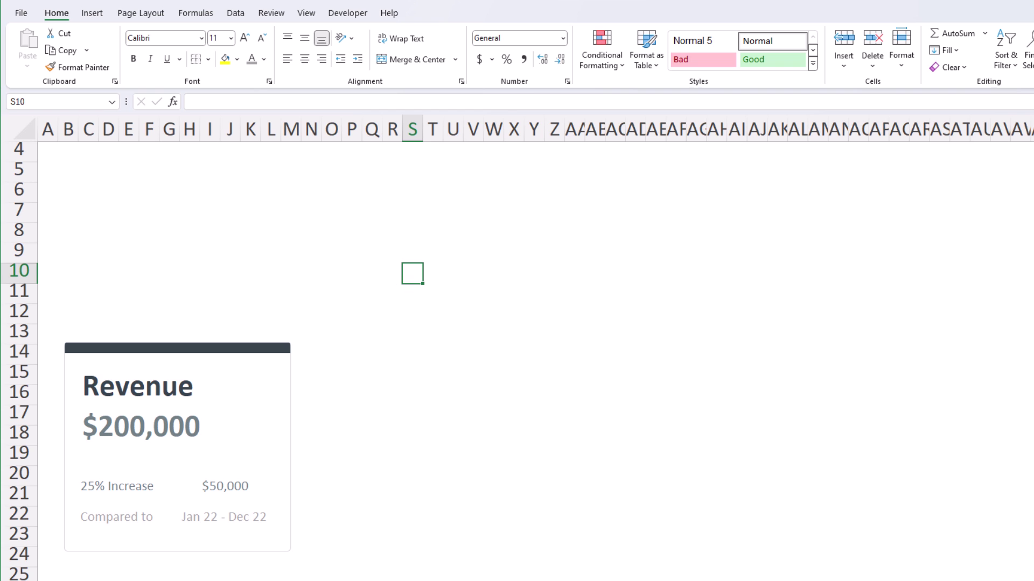
# At 130% zoom, group the header bar and outline frame into Group 4
pyautogui.click(937, 574)
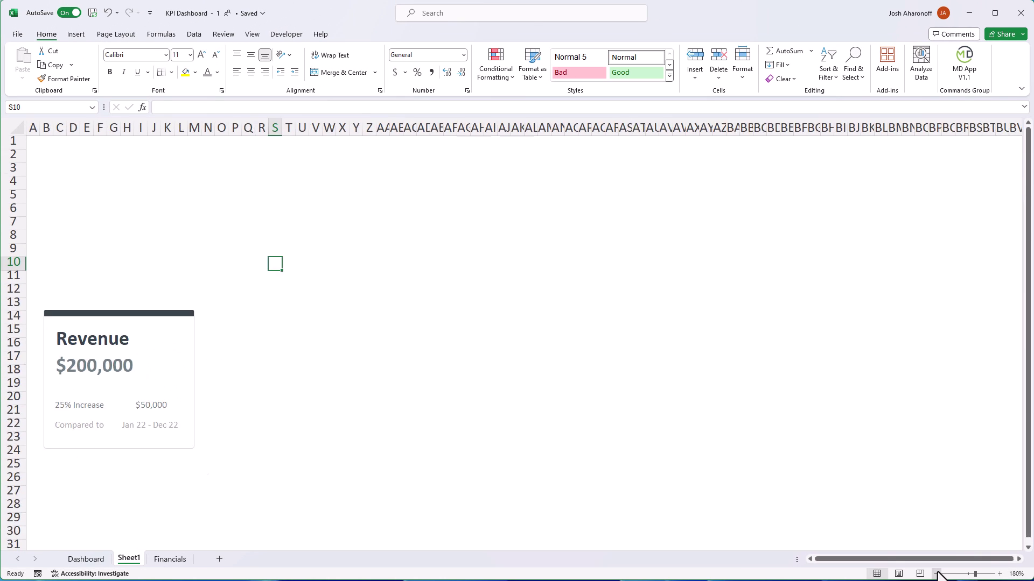
pyautogui.click(938, 574)
pyautogui.click(937, 574)
pyautogui.click(937, 574)
pyautogui.click(937, 574)
pyautogui.click(938, 574)
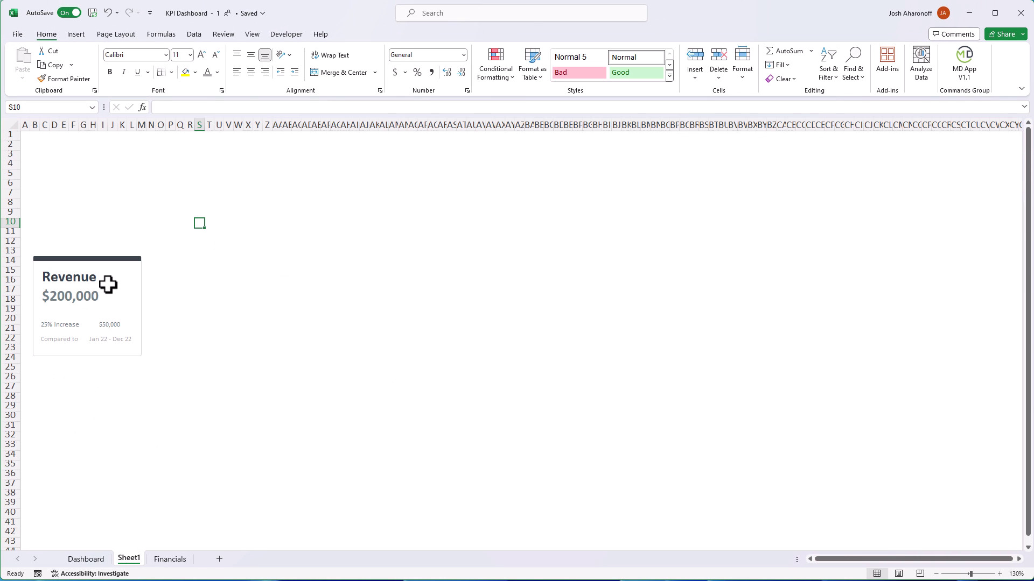
pyautogui.click(94, 260)
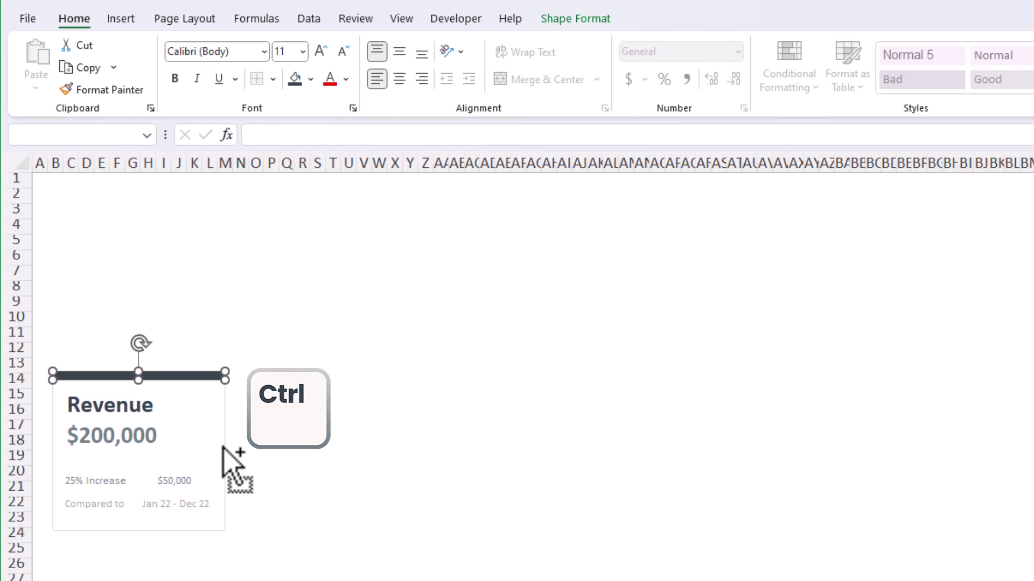
pyautogui.keyDown('ctrl'); pyautogui.click(223, 447); pyautogui.keyUp('ctrl')
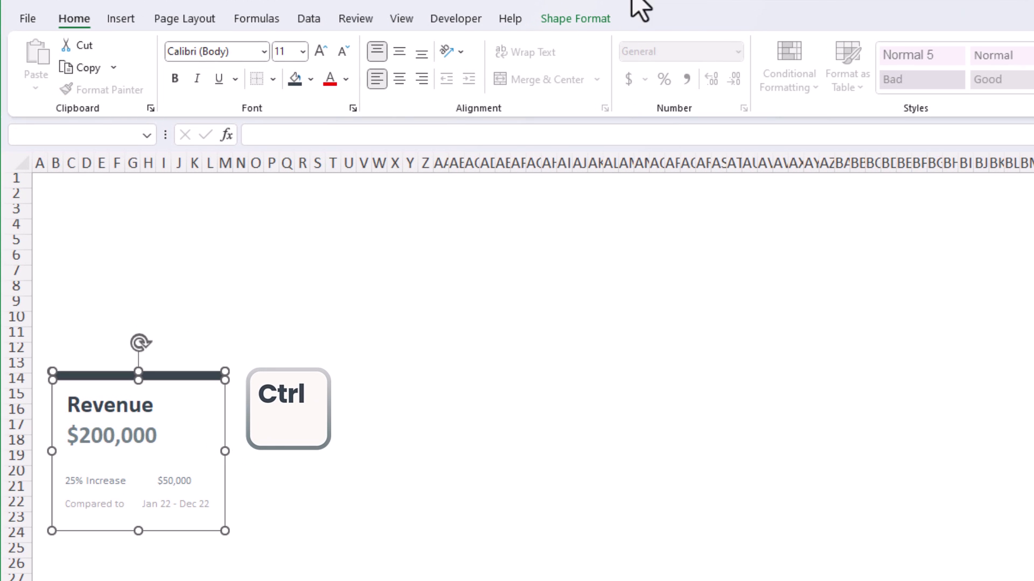
pyautogui.click(595, 19)
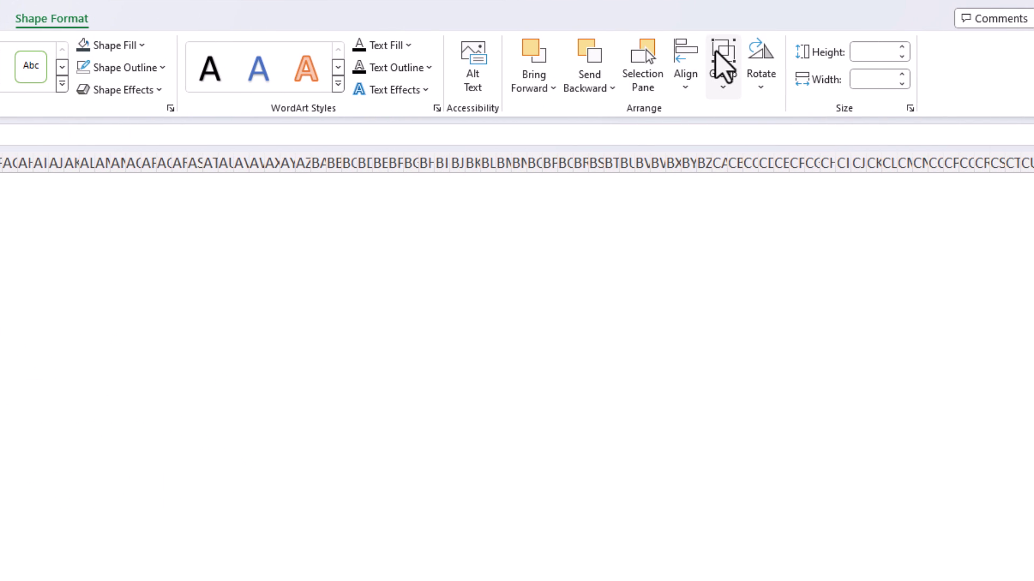
pyautogui.click(887, 64)
pyautogui.click(906, 115)
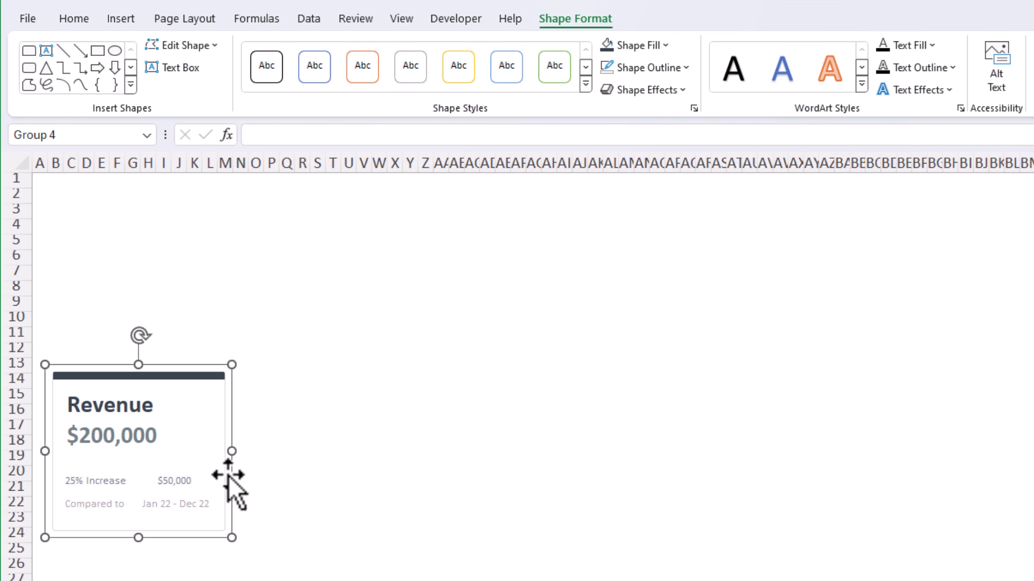
pyautogui.moveTo(0, 477); pyautogui.dragTo(182, 478)
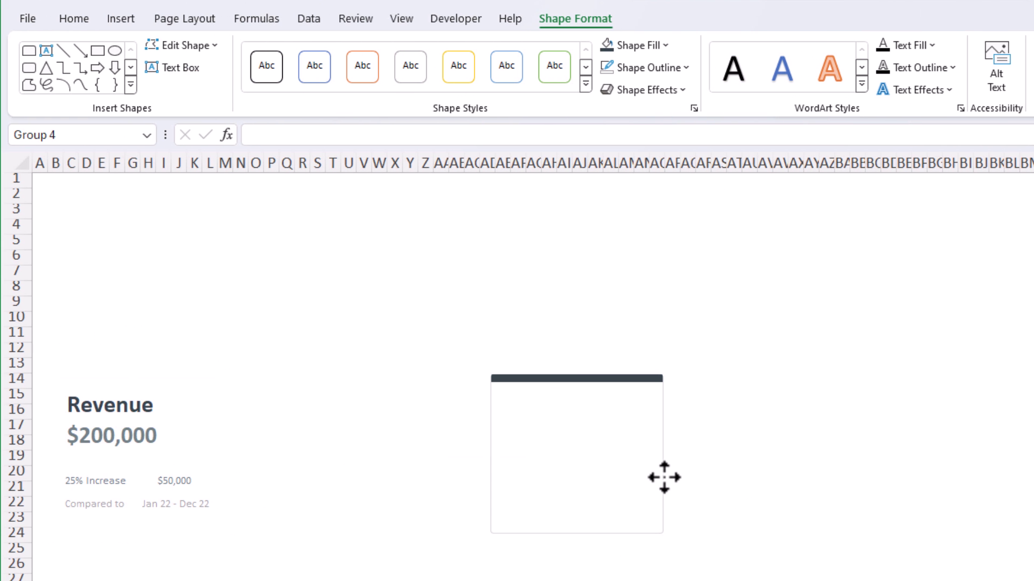
pyautogui.moveTo(664, 477); pyautogui.dragTo(665, 478)
pyautogui.hotkey('ctrl', 'z')
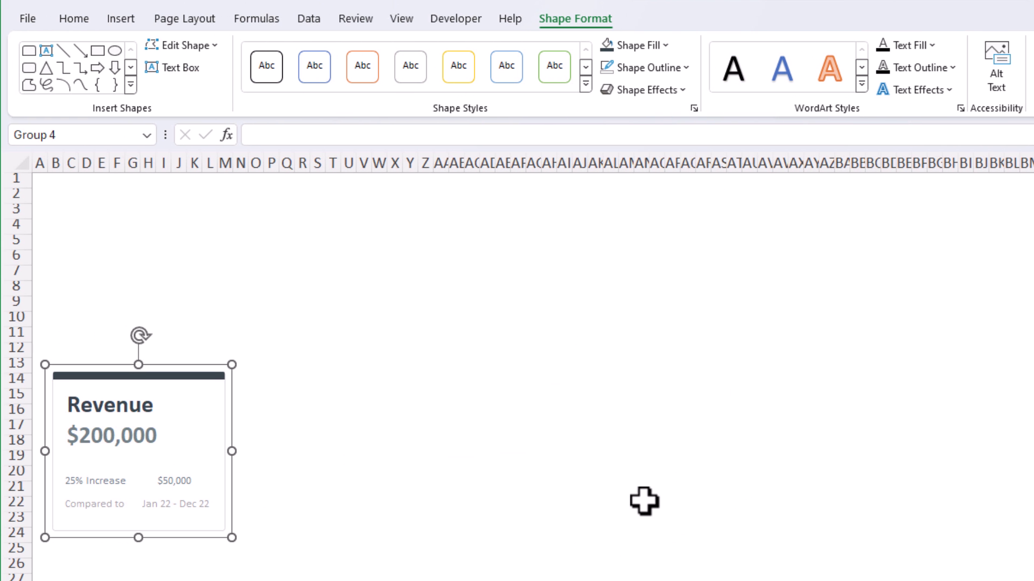
pyautogui.click(593, 452)
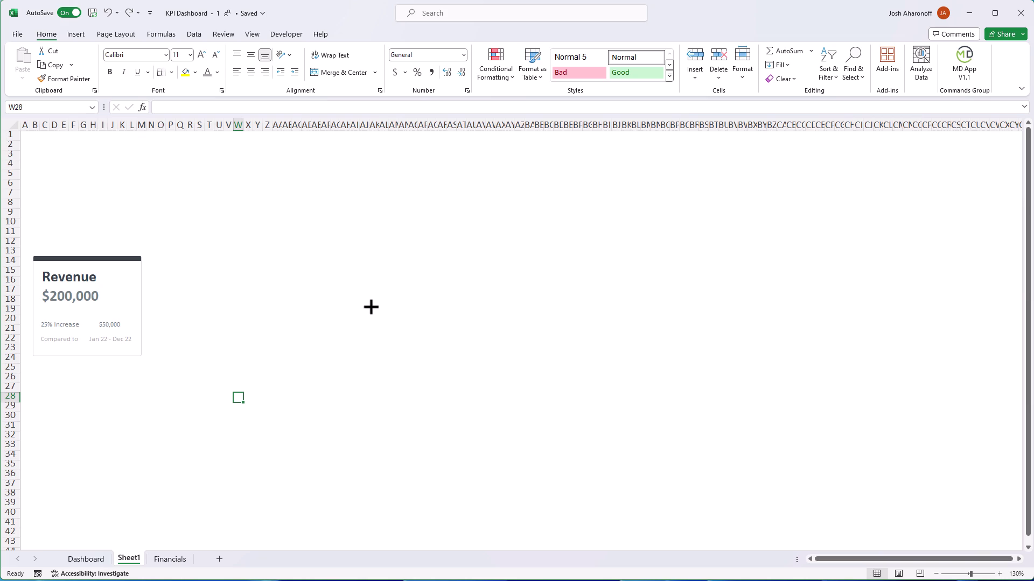
# Open a second workbook window on the Financials sheet and arrange both side by side
pyautogui.click(249, 33)
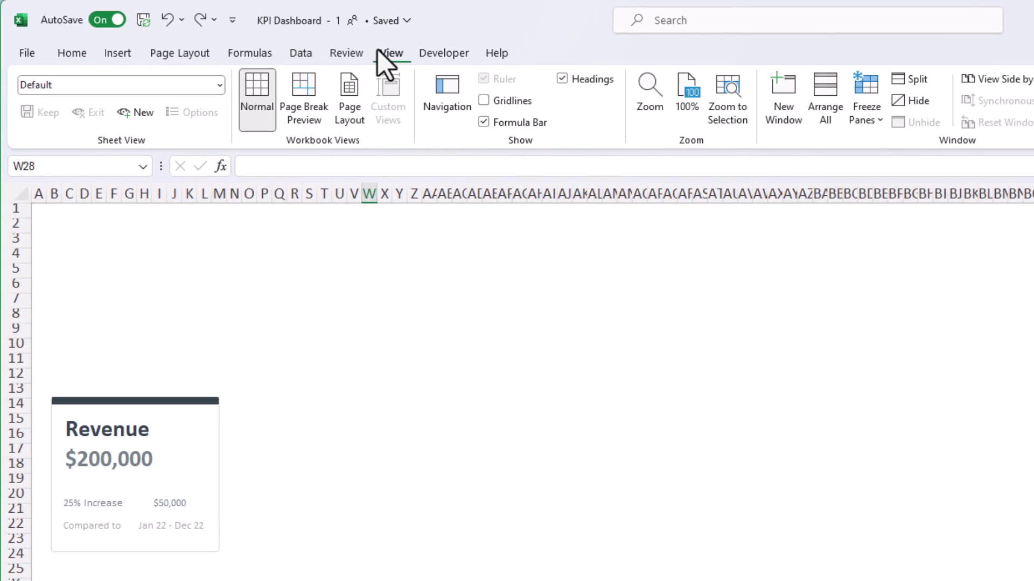
pyautogui.click(784, 111)
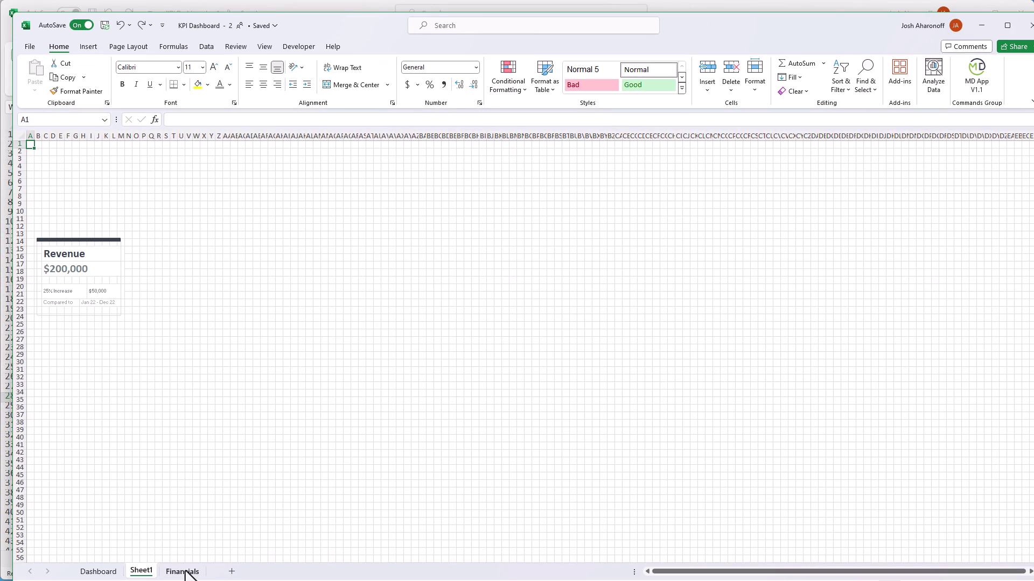
pyautogui.click(183, 572)
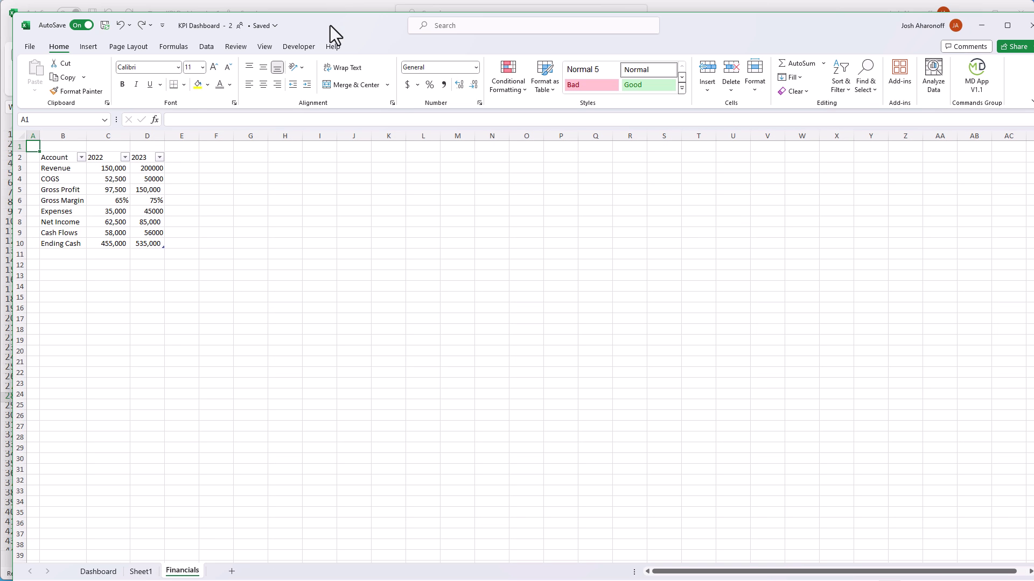
pyautogui.moveTo(467, 33); pyautogui.dragTo(477, 22)
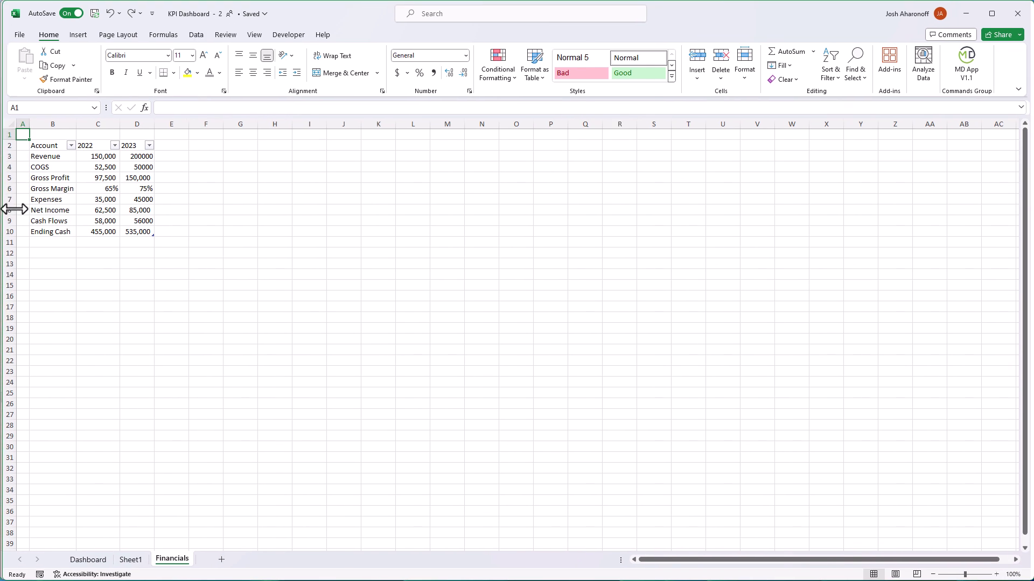
pyautogui.moveTo(75, 210); pyautogui.dragTo(521, 277)
pyautogui.moveTo(457, 574); pyautogui.dragTo(469, 572)
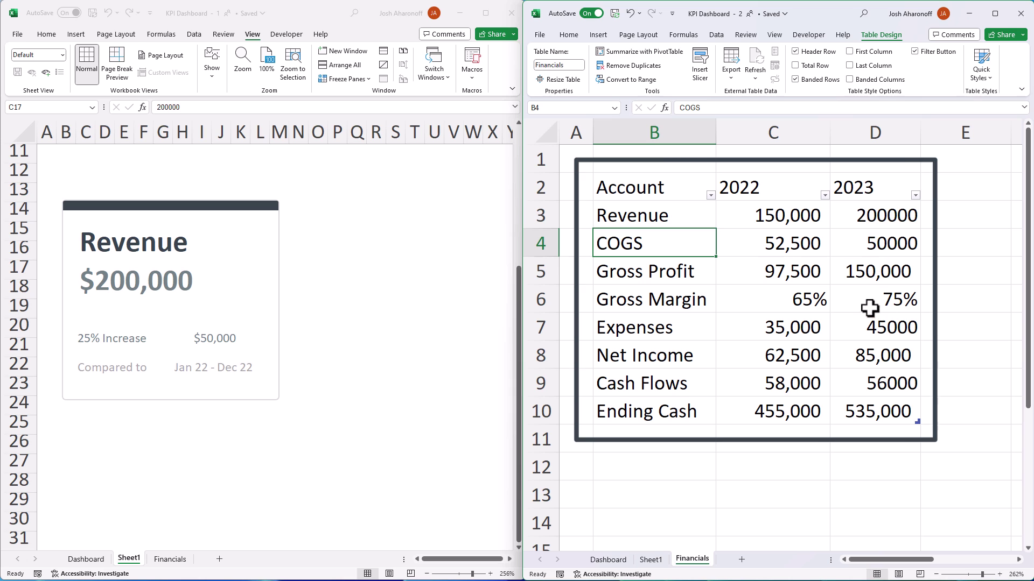
# Enter =XLOOKUP(C15,Financials[Account],Financials[2023]) in C17, returning $200,000
pyautogui.click(120, 271)
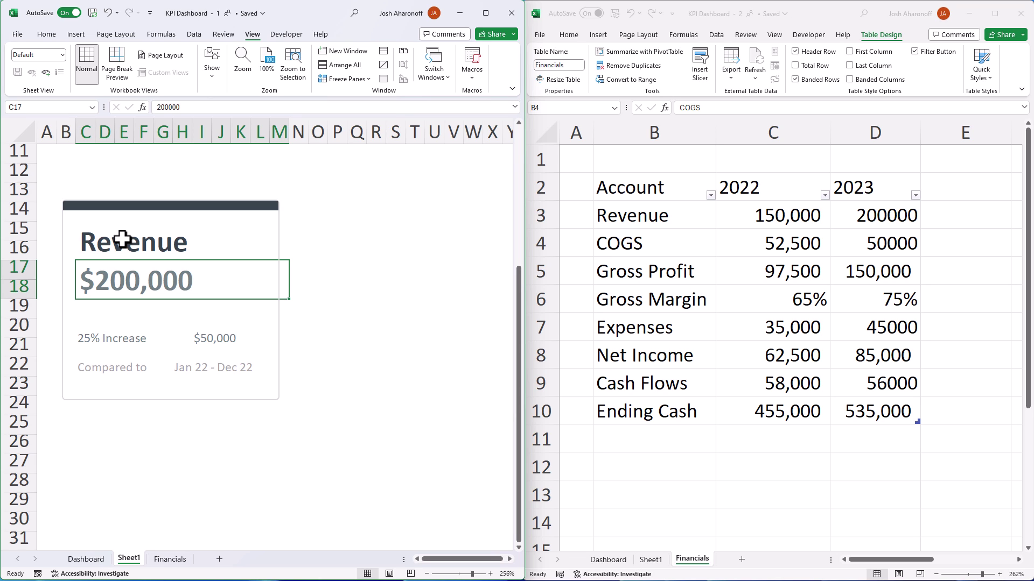
pyautogui.write('=xl')
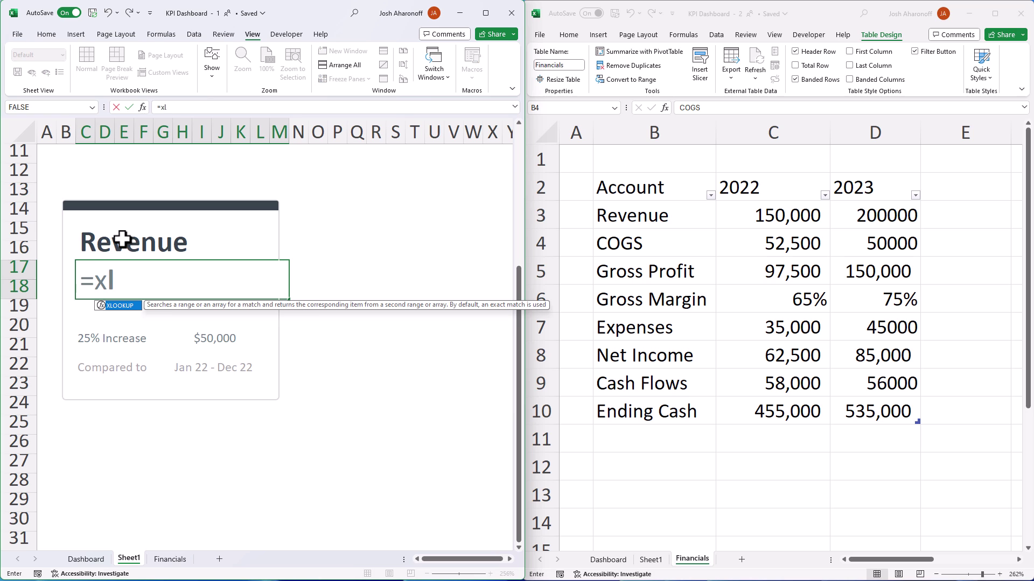
pyautogui.write('ookup(')
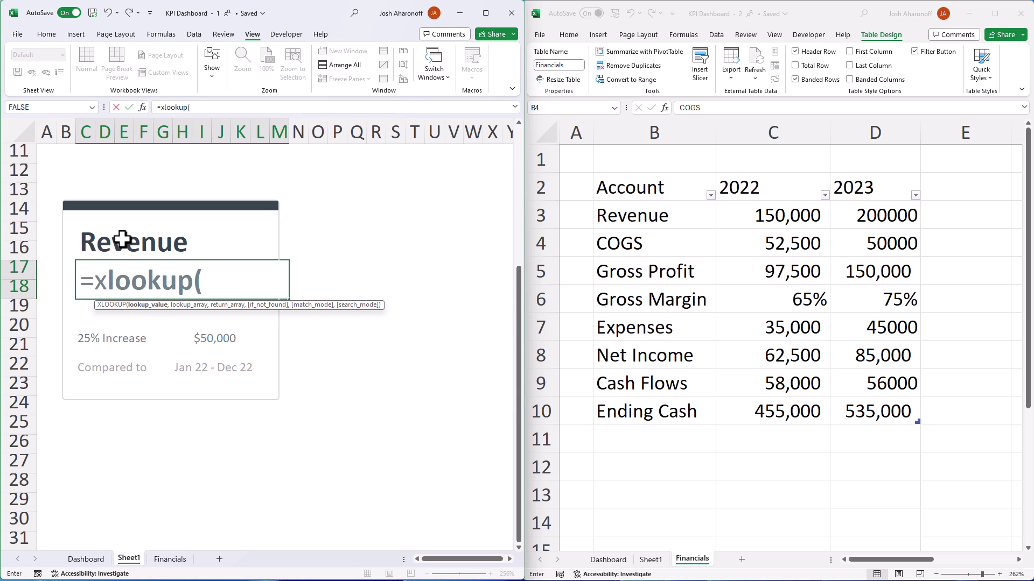
pyautogui.click(123, 239)
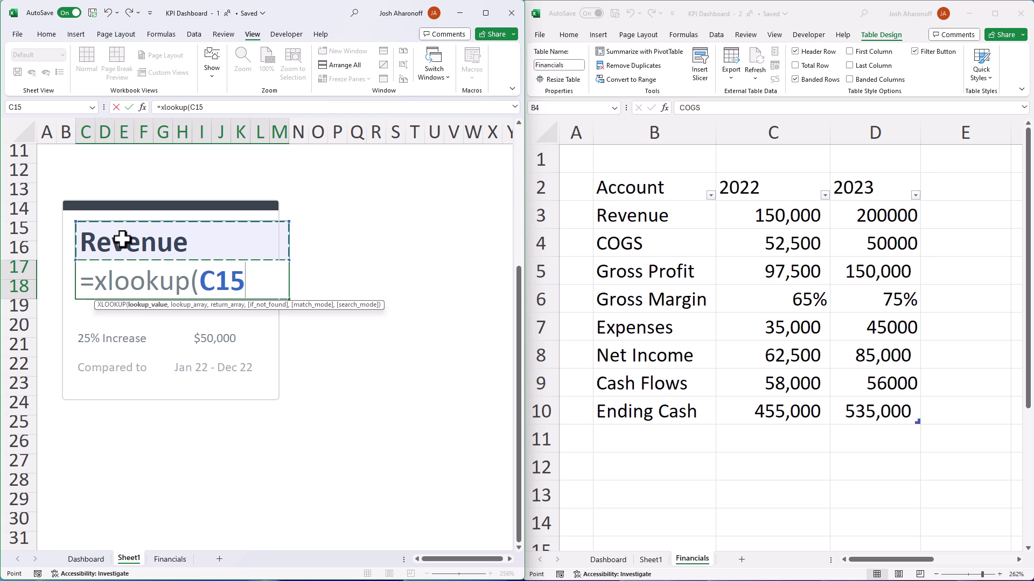
pyautogui.write(',finan')
pyautogui.press('Tab')
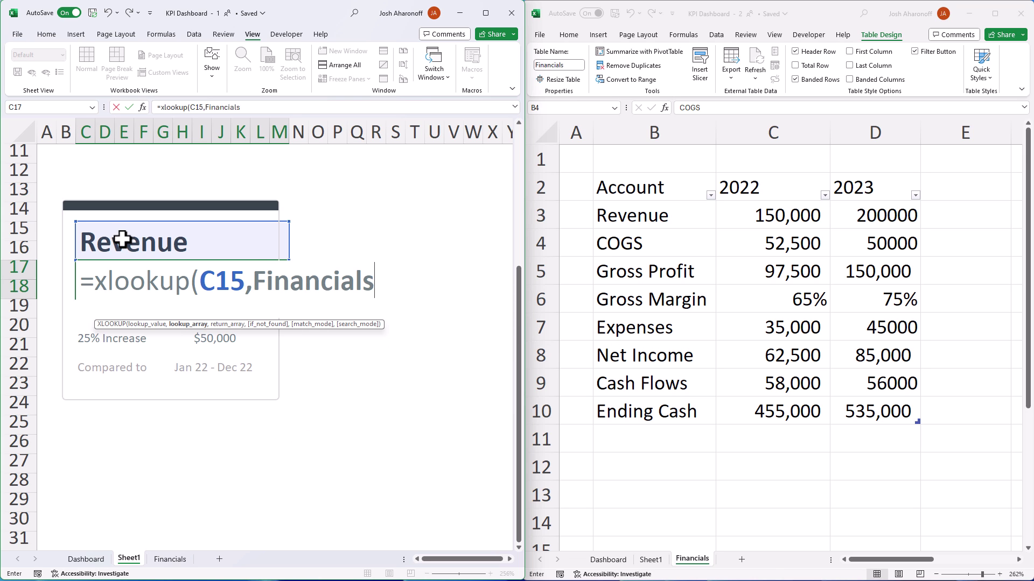
pyautogui.write('[')
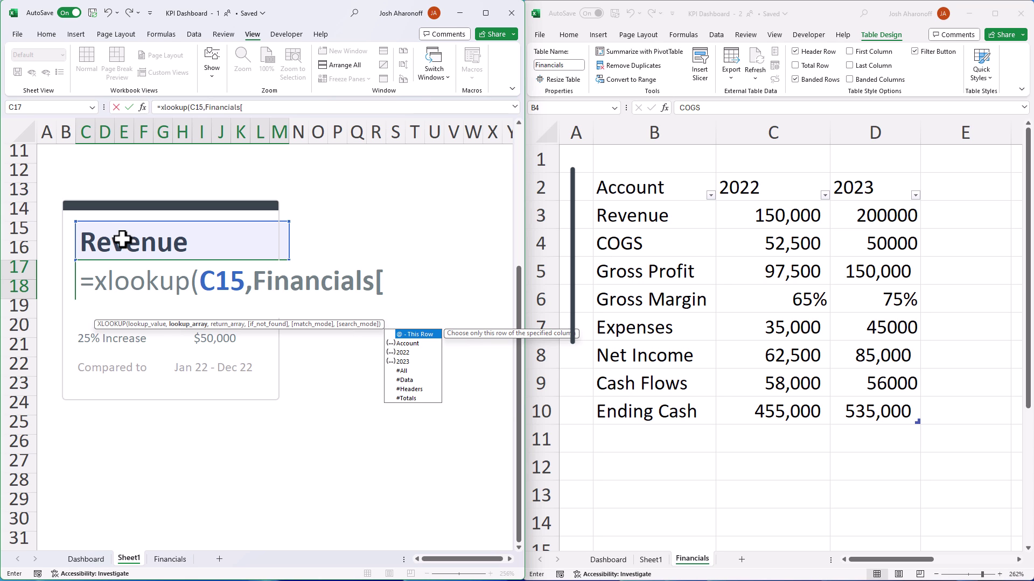
pyautogui.press('Down')
pyautogui.press('Tab')
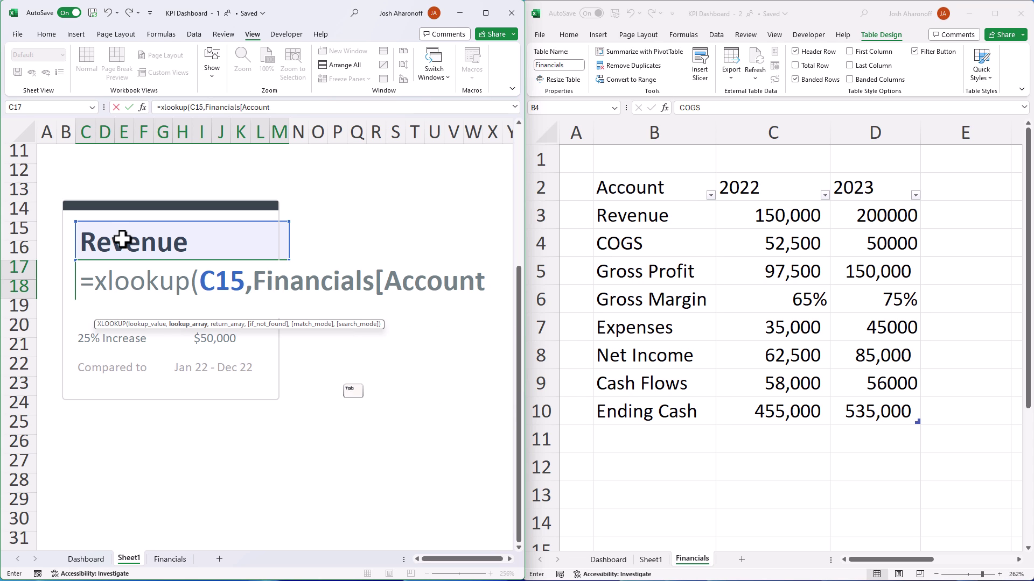
pyautogui.write('],')
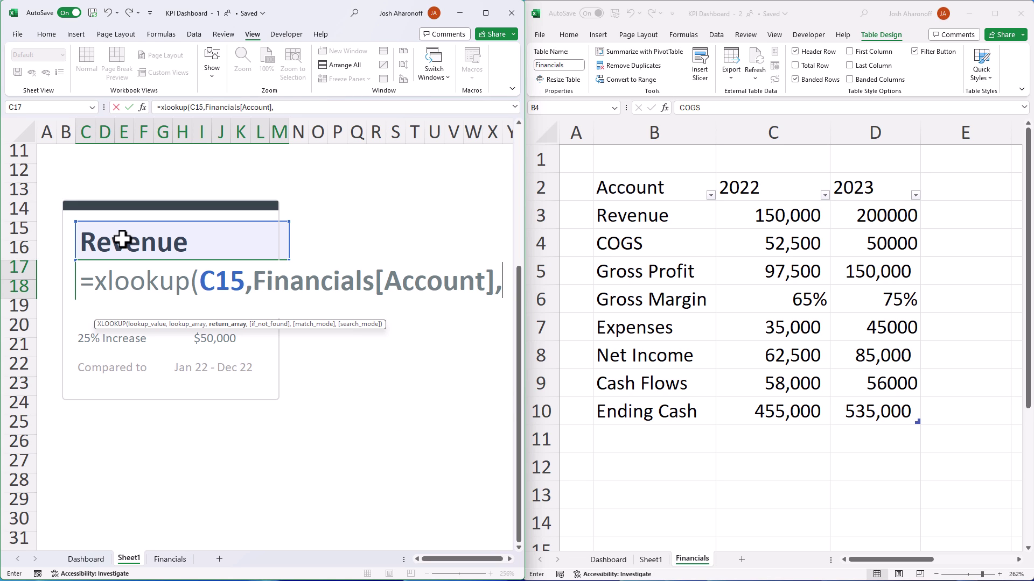
pyautogui.write('fina')
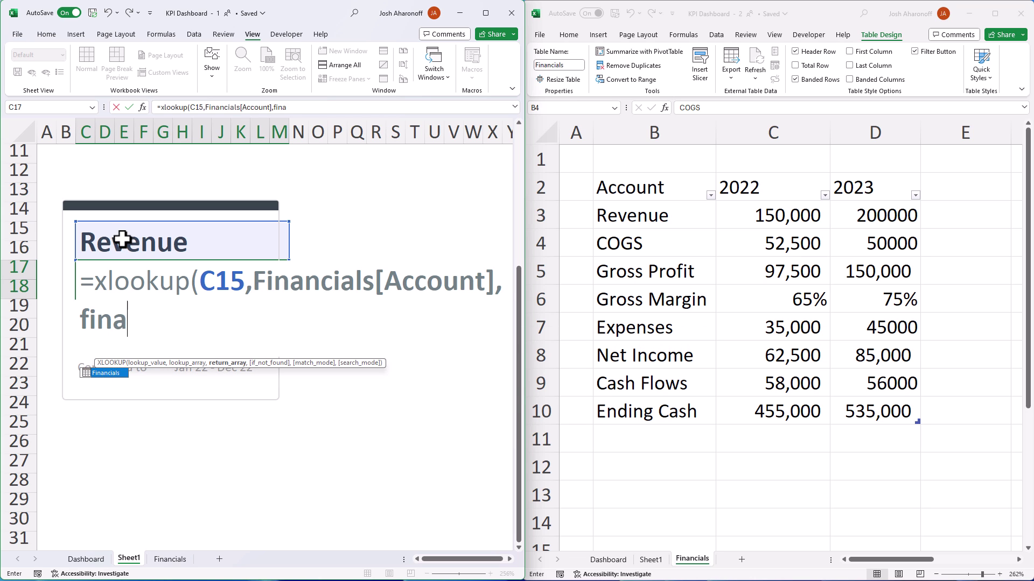
pyautogui.press('Tab')
pyautogui.write('[2023]')
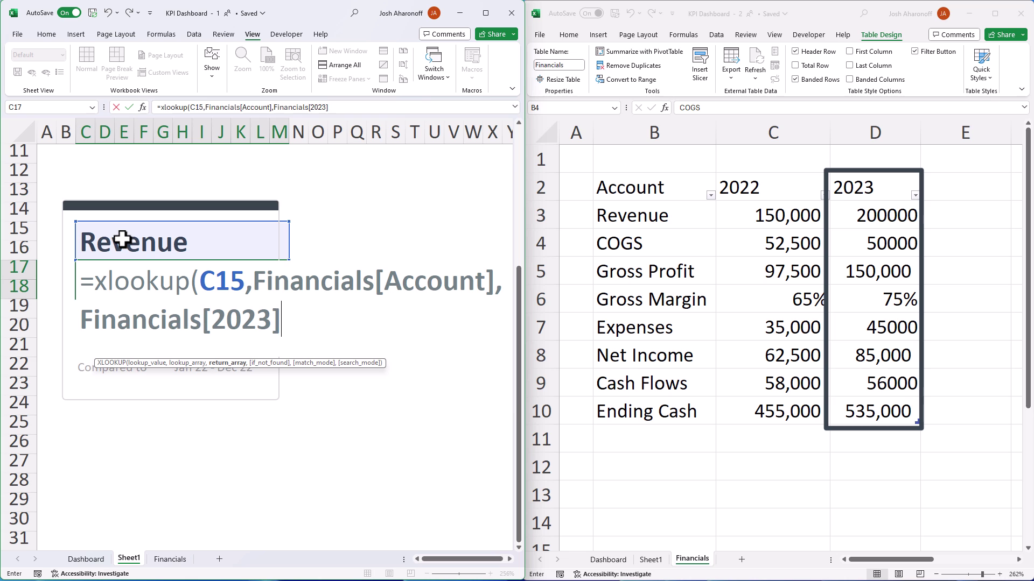
pyautogui.write(')')
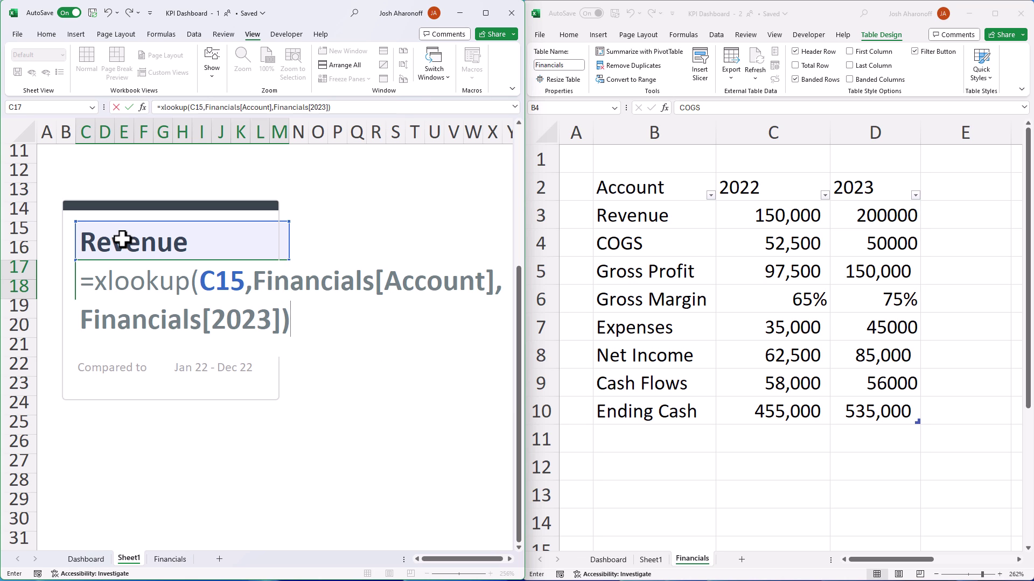
pyautogui.press('Return')
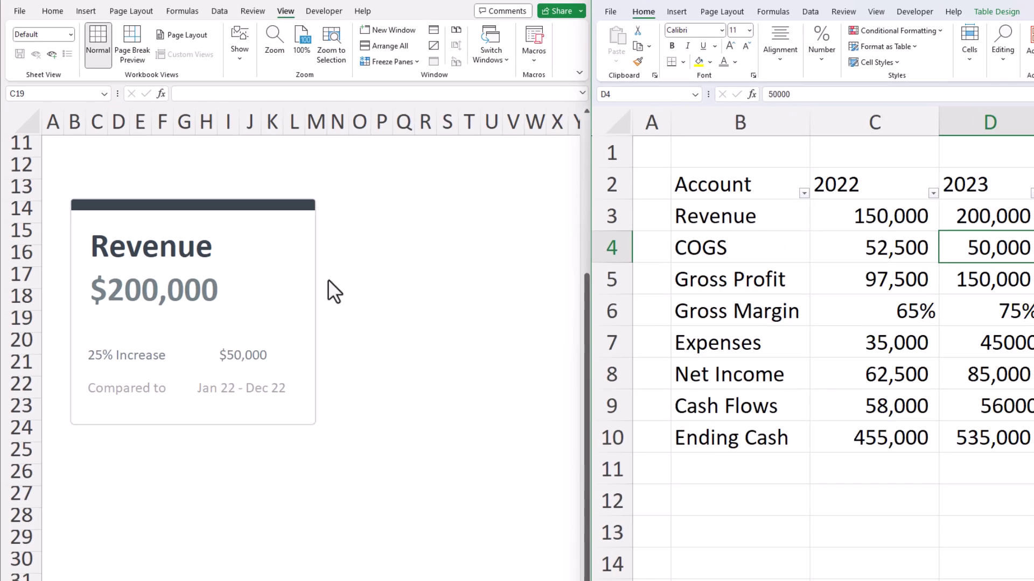
# Copy C17's XLOOKUP formula into the $50,000 cell I20
pyautogui.click(317, 283)
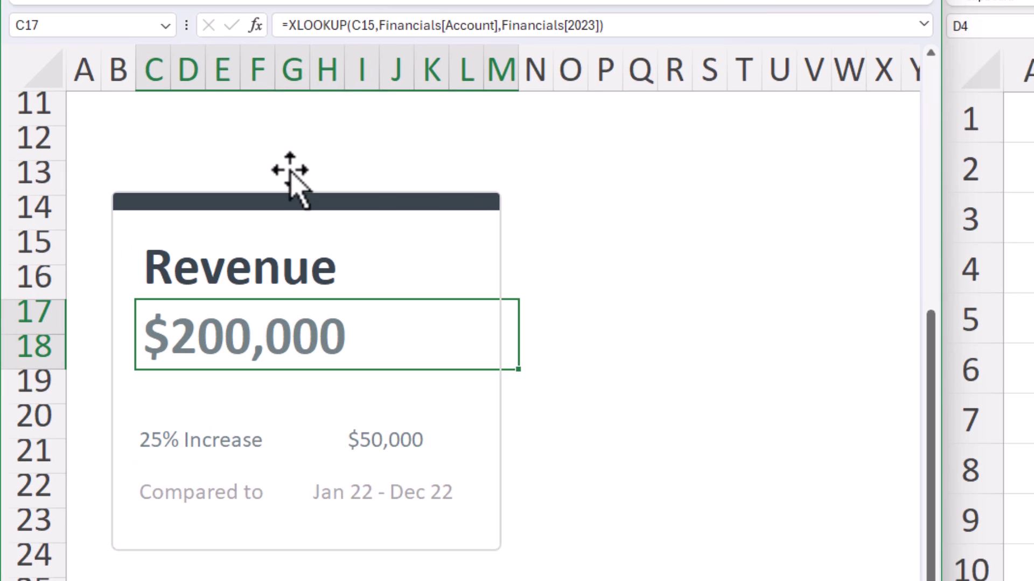
pyautogui.click(384, 94)
pyautogui.moveTo(383, 94); pyautogui.dragTo(53, 111)
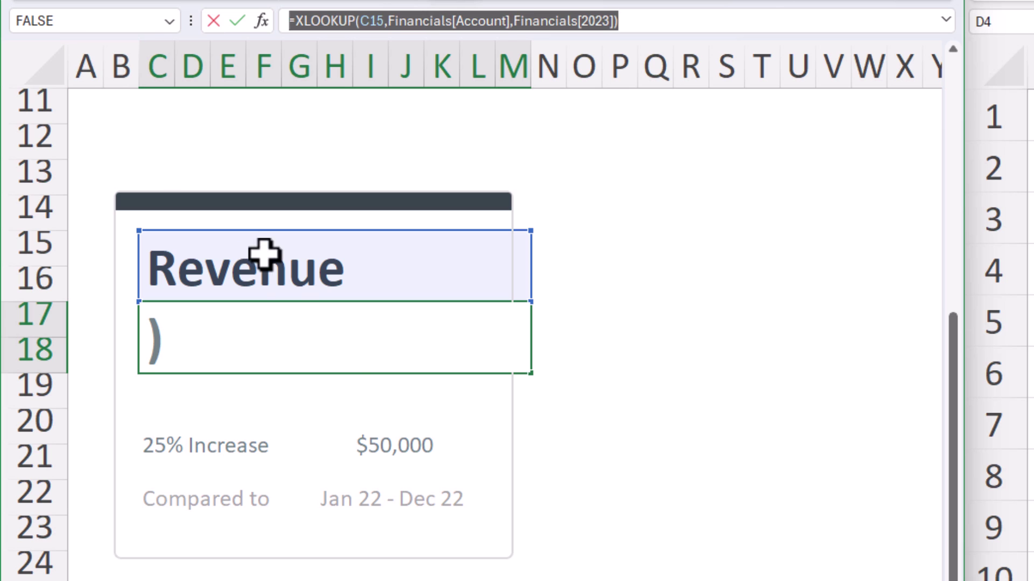
pyautogui.press('Escape')
pyautogui.click(378, 445)
pyautogui.click(391, 20)
pyautogui.hotkey('ctrl', 'a')
pyautogui.hotkey('ctrl', 'v')
pyautogui.press('Return')
pyautogui.press('Up')
# Change I20 to C17 minus the Revenue 2022 lookup, still showing $50,000
pyautogui.click(607, 22)
pyautogui.press('BackSpace')
pyautogui.write('2')
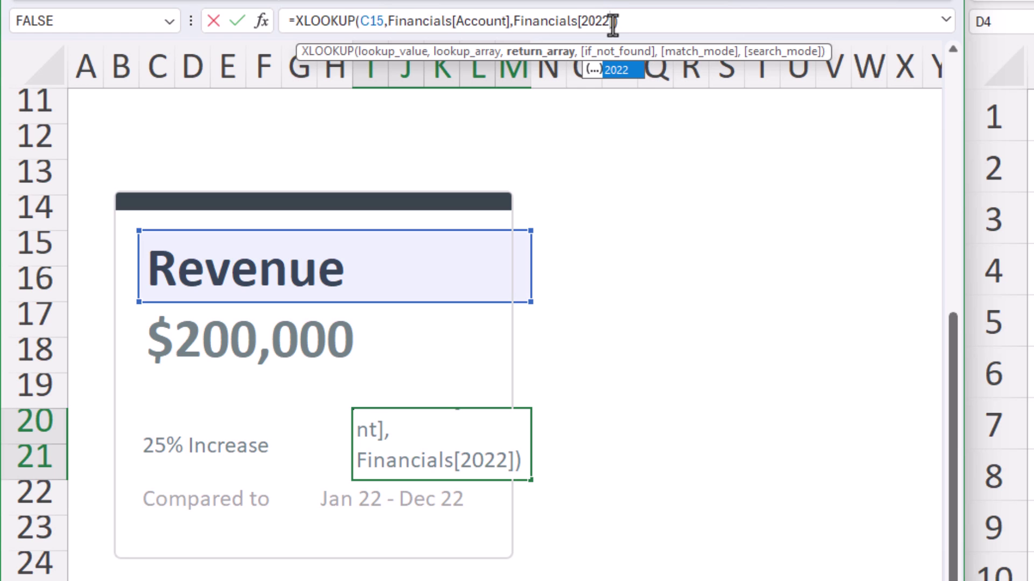
pyautogui.click(295, 21)
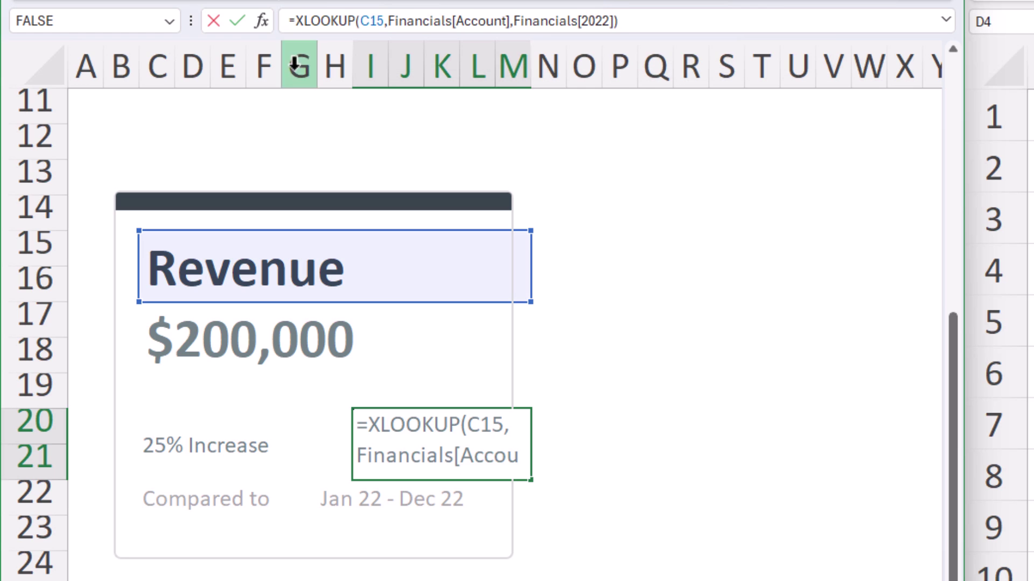
pyautogui.click(251, 337)
pyautogui.write('-')
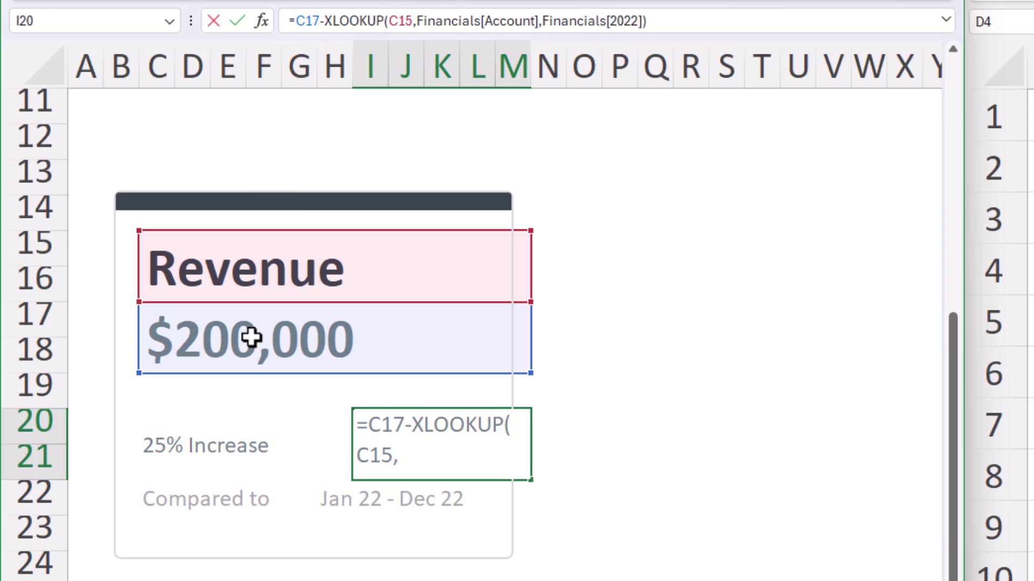
pyautogui.press('Return')
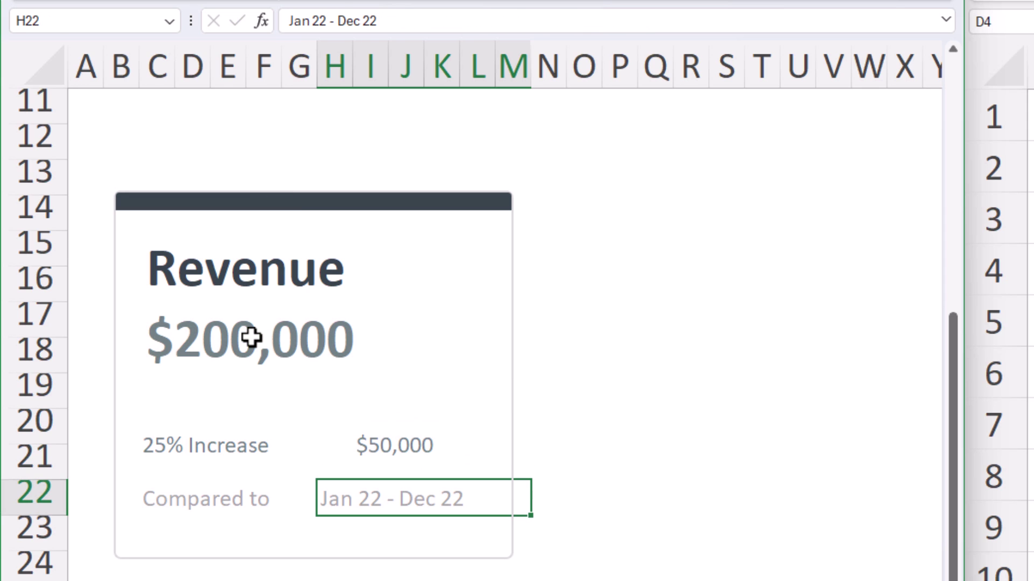
pyautogui.press('Up')
pyautogui.hotkey('ctrl', 'F6')
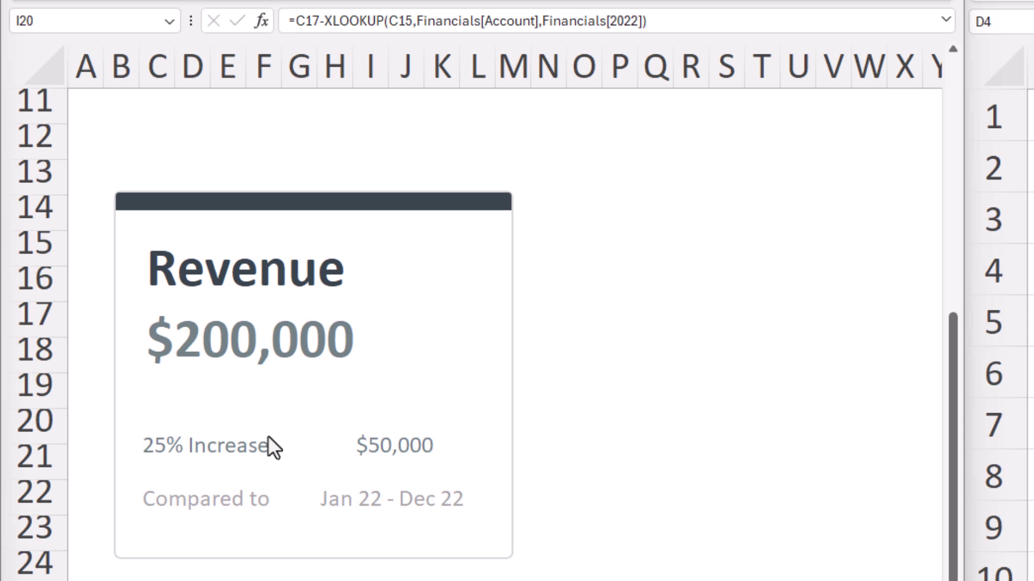
# In C20, start a formula dividing the $50,000 cell I20 by the $200,000 cell C17
pyautogui.click(207, 429)
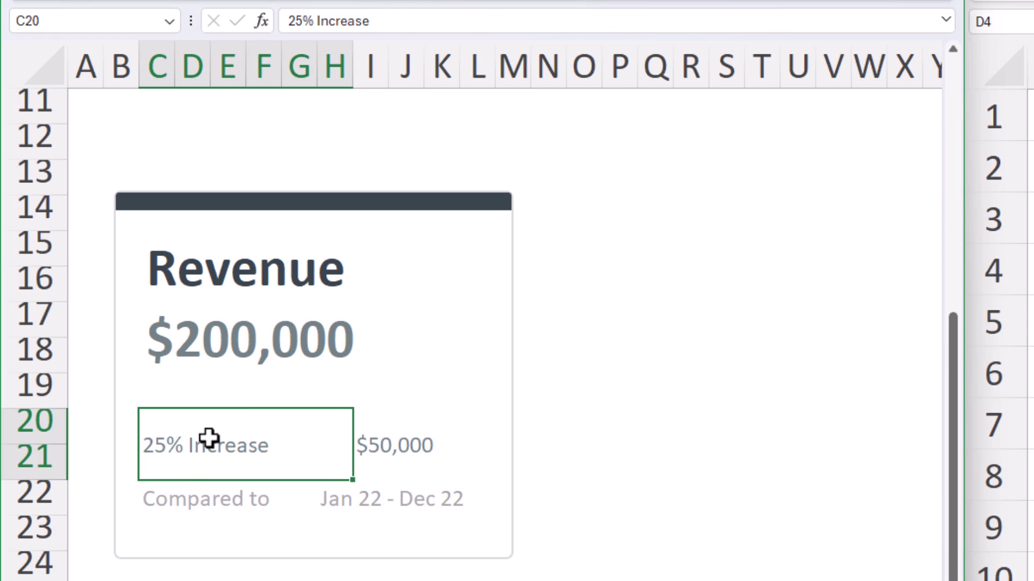
pyautogui.write('=')
pyautogui.press('Right')
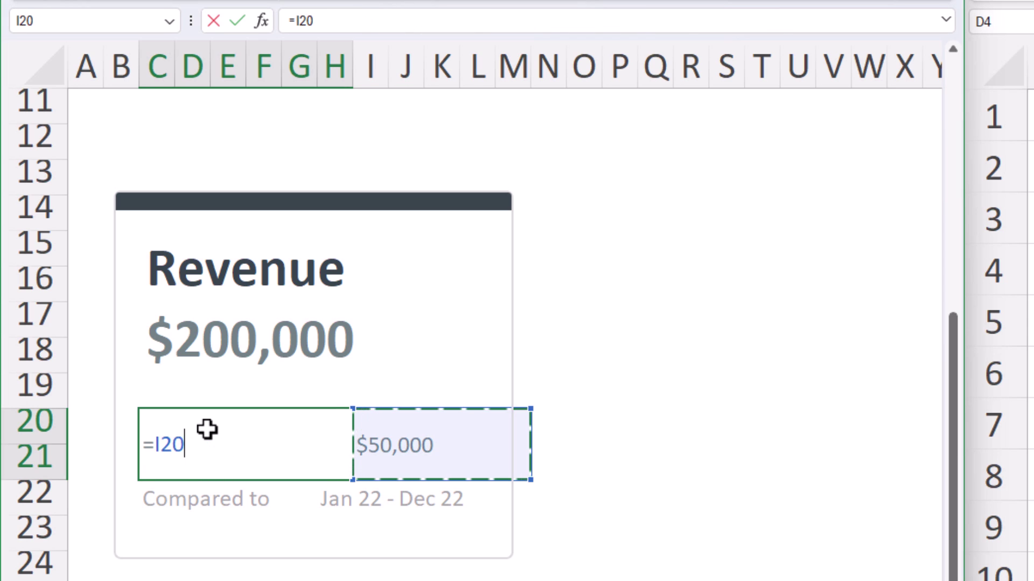
pyautogui.write('/')
pyautogui.press('Up')
pyautogui.press('Left')
pyautogui.press('Up')
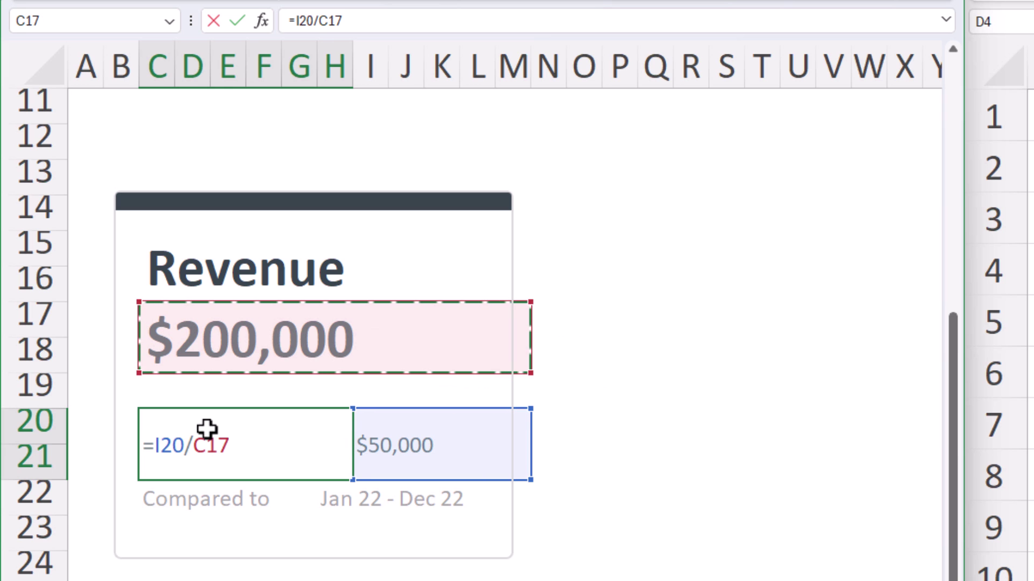
# Rewrite C20 as =IFERROR(I20/C17,0), returning 0.25
pyautogui.click(294, 25)
pyautogui.hotkey('shift', 'End')
pyautogui.write('ifer')
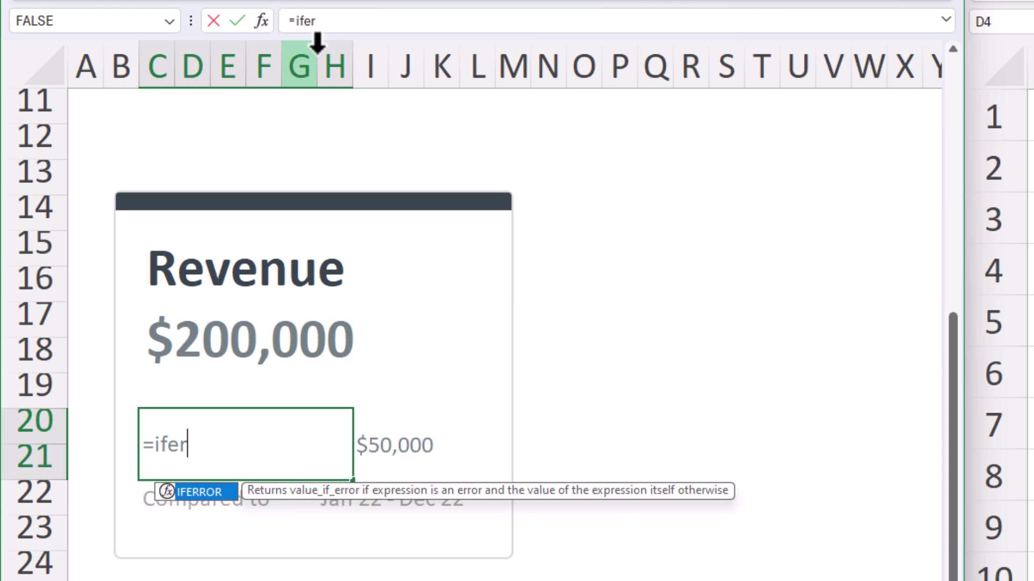
pyautogui.write('ror*')
pyautogui.press('BackSpace')
pyautogui.write('(')
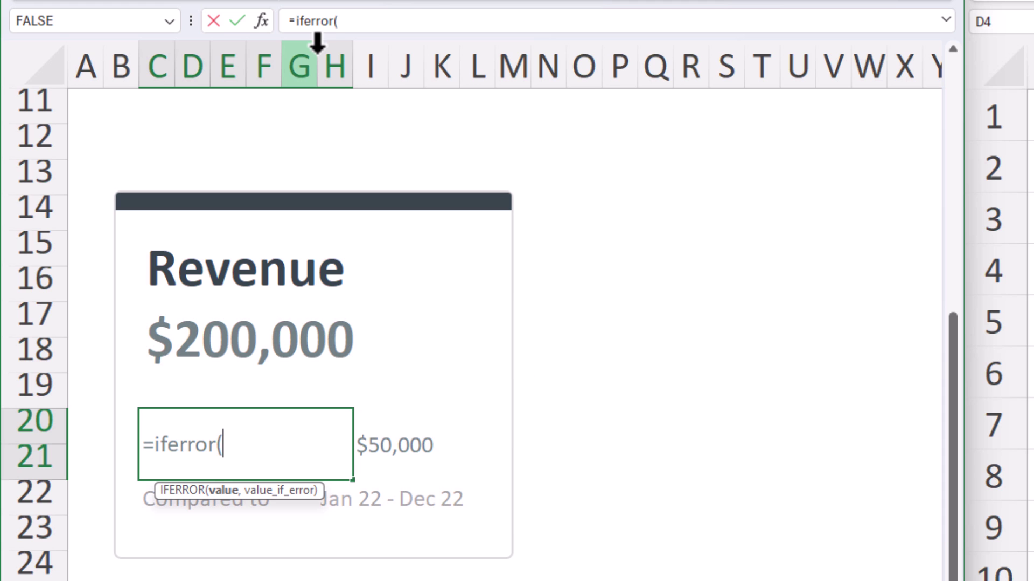
pyautogui.press('Right')
pyautogui.write('/')
pyautogui.press('Up')
pyautogui.press('Up')
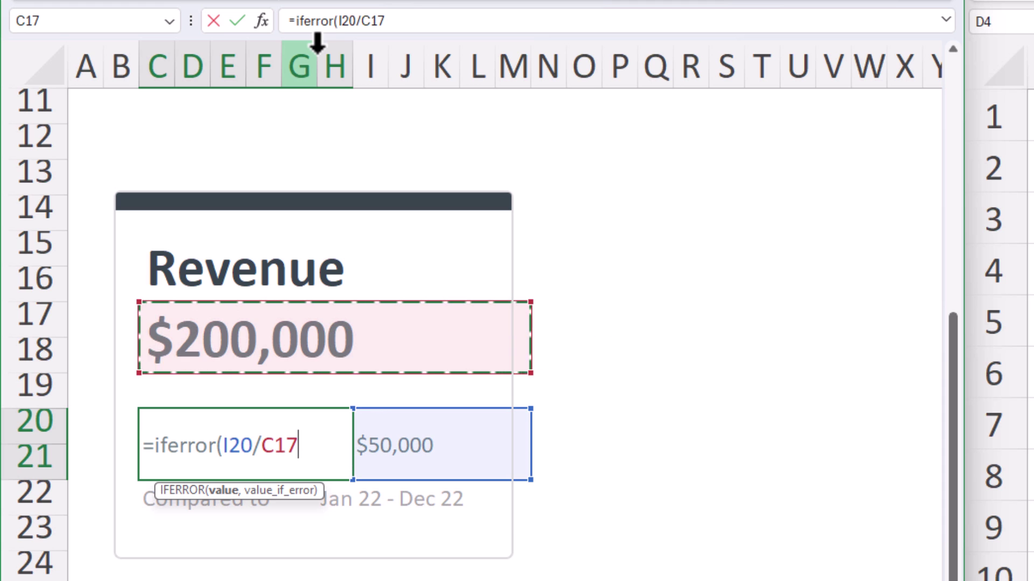
pyautogui.write(',0')
pyautogui.press('Return')
pyautogui.press('Up')
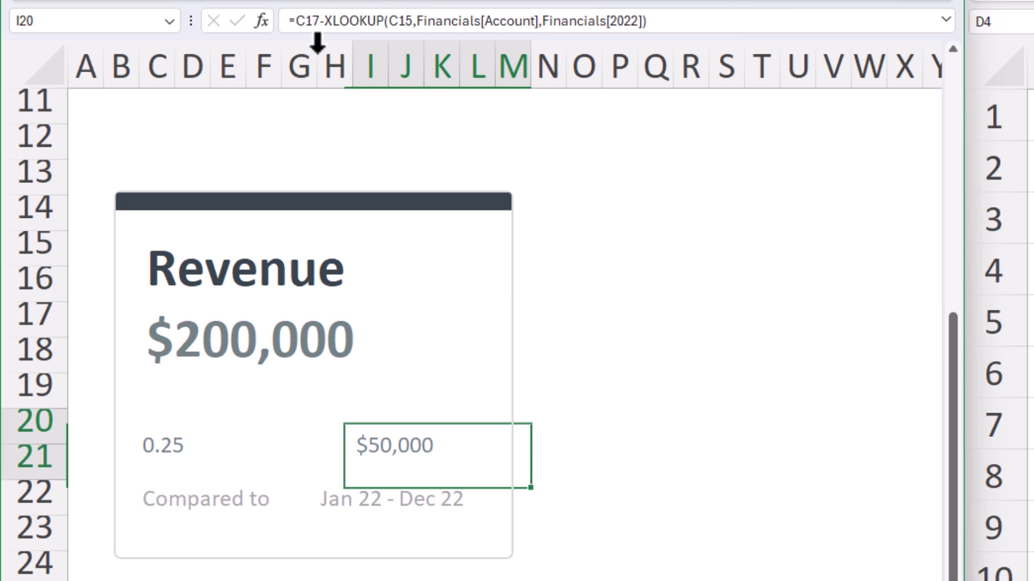
pyautogui.press('Left')
pyautogui.press('Left')
pyautogui.press('Right')
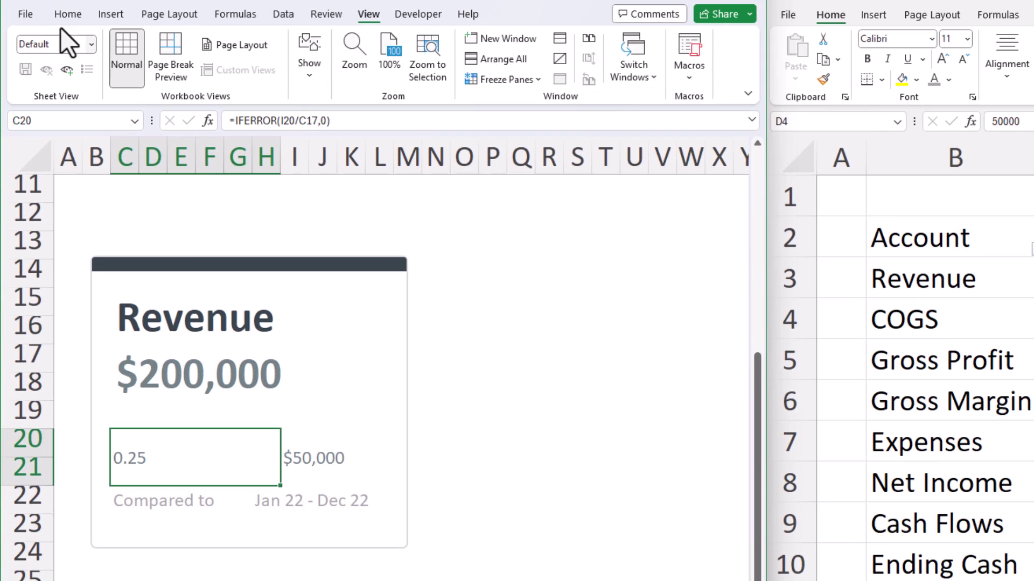
# Format C20 as a percentage so it reads 25%
pyautogui.click(69, 19)
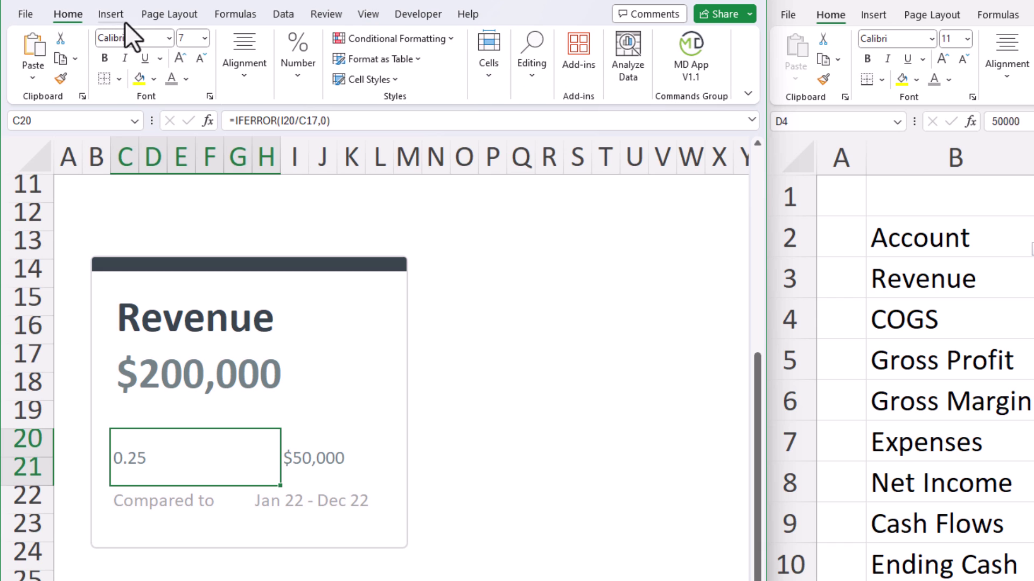
pyautogui.click(305, 37)
pyautogui.click(318, 143)
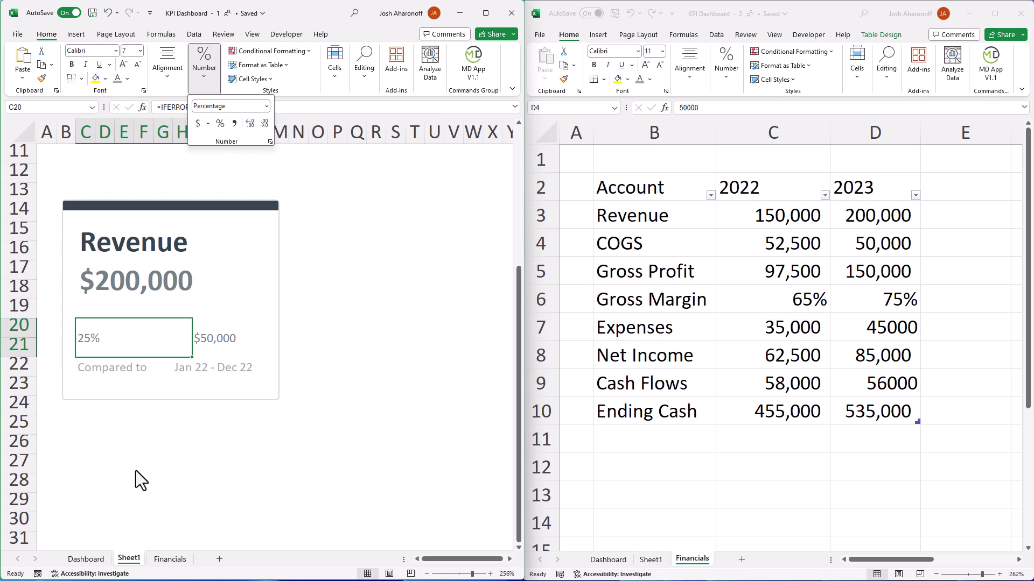
# Preview the finished Dashboard sheet's Revenue card and its 25% increase cell
pyautogui.click(86, 560)
pyautogui.click(87, 560)
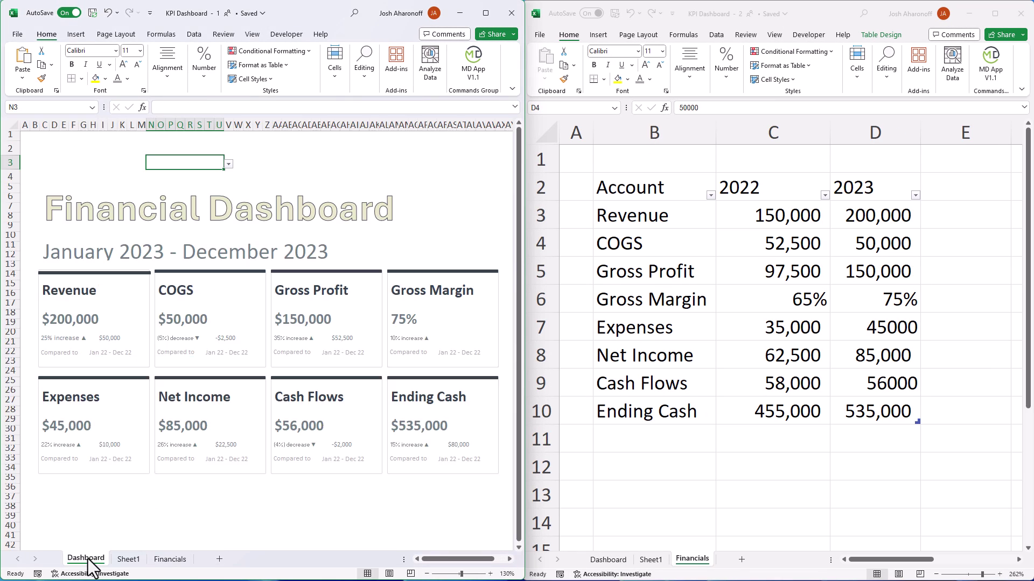
pyautogui.click(51, 344)
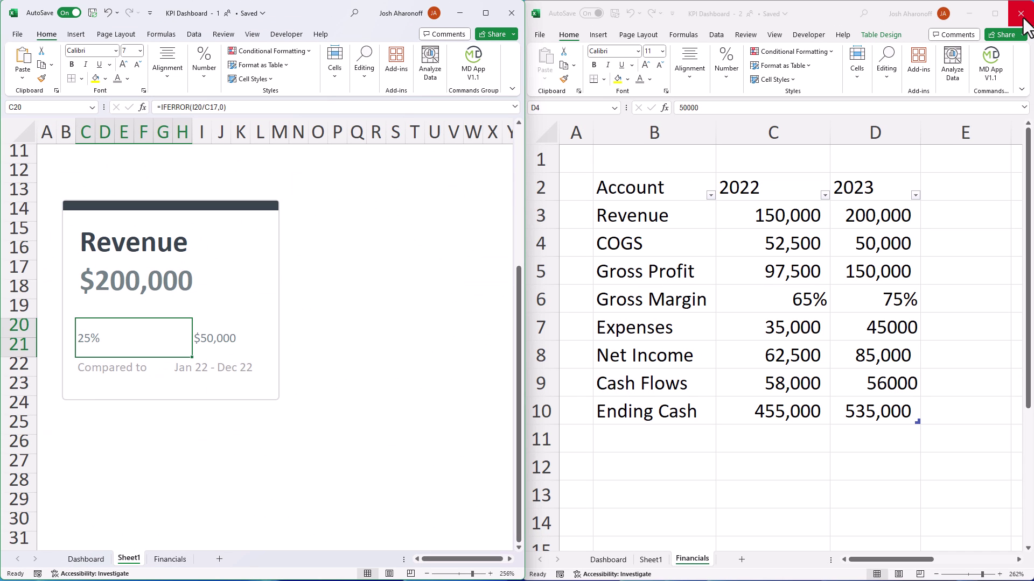
# Close the Financials window and widen the remaining workbook window across the screen
pyautogui.click(1022, 24)
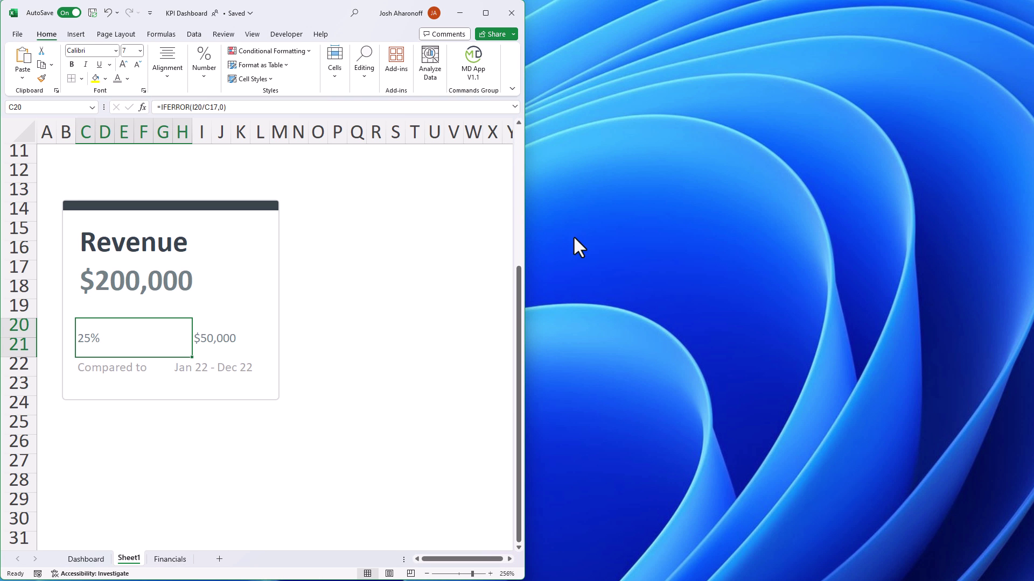
pyautogui.moveTo(522, 219); pyautogui.dragTo(1024, 223)
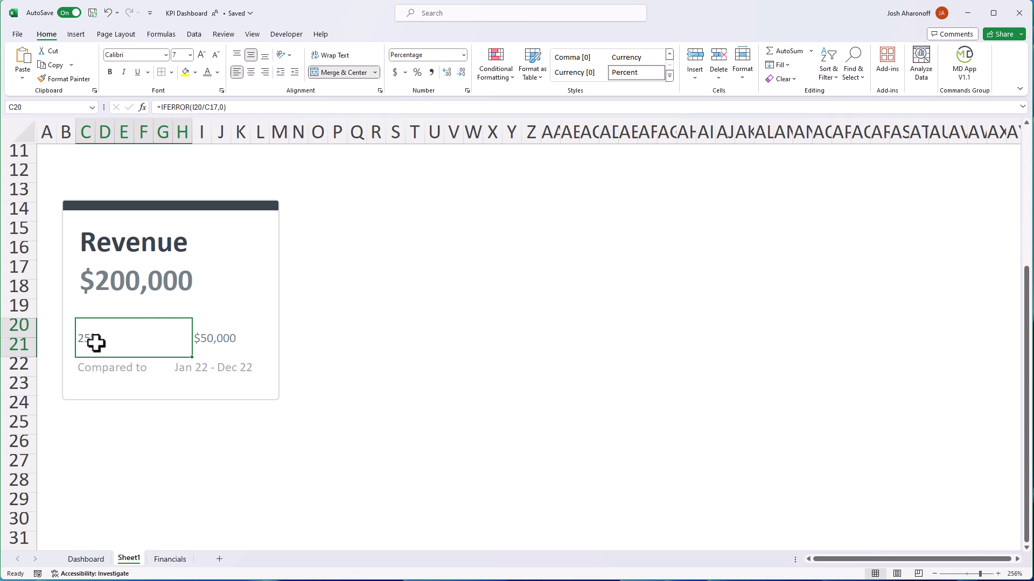
pyautogui.hotkey('ctrl', '1')
pyautogui.click(327, 99)
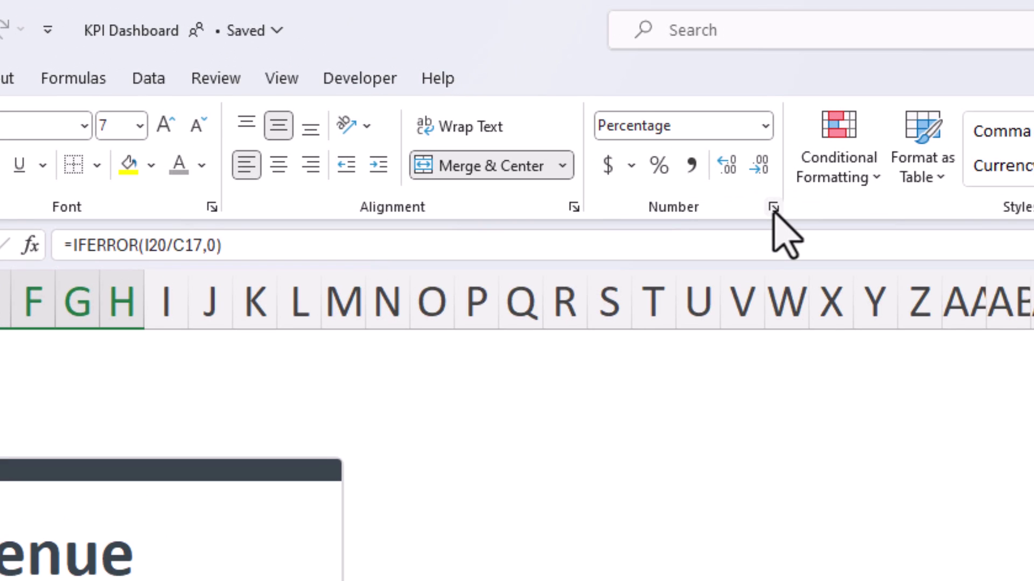
# Begin C20's custom number format as 0% "increase ▲, using Alt+30 for the triangle
pyautogui.click(773, 207)
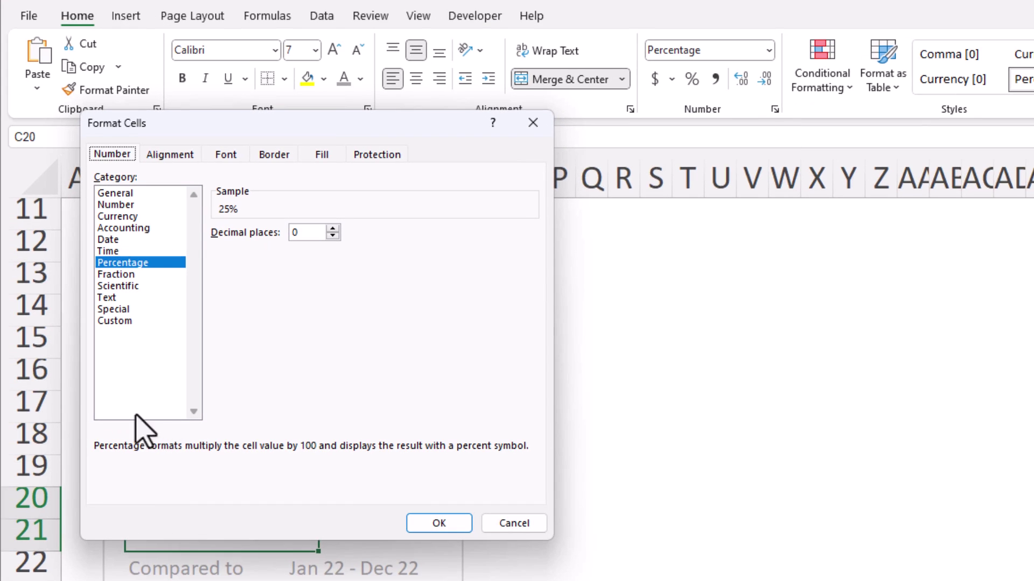
pyautogui.click(123, 322)
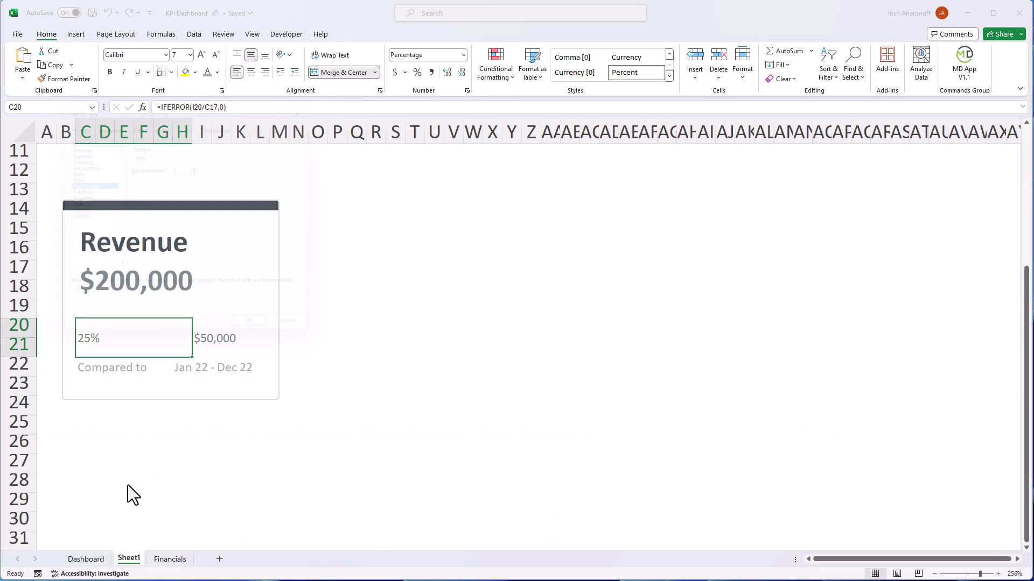
pyautogui.hotkey('ctrl', '1')
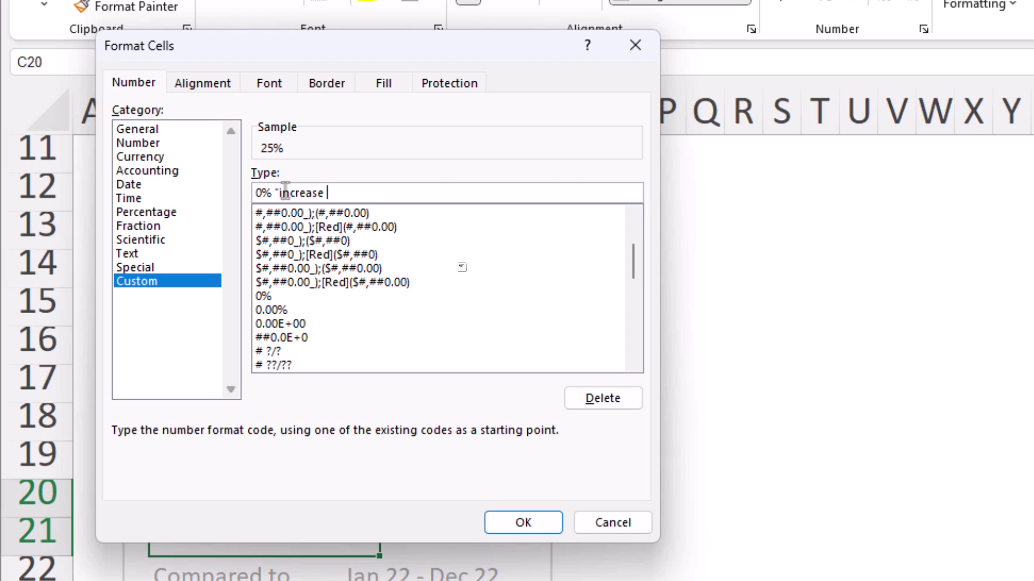
pyautogui.hotkey('alt', '3')
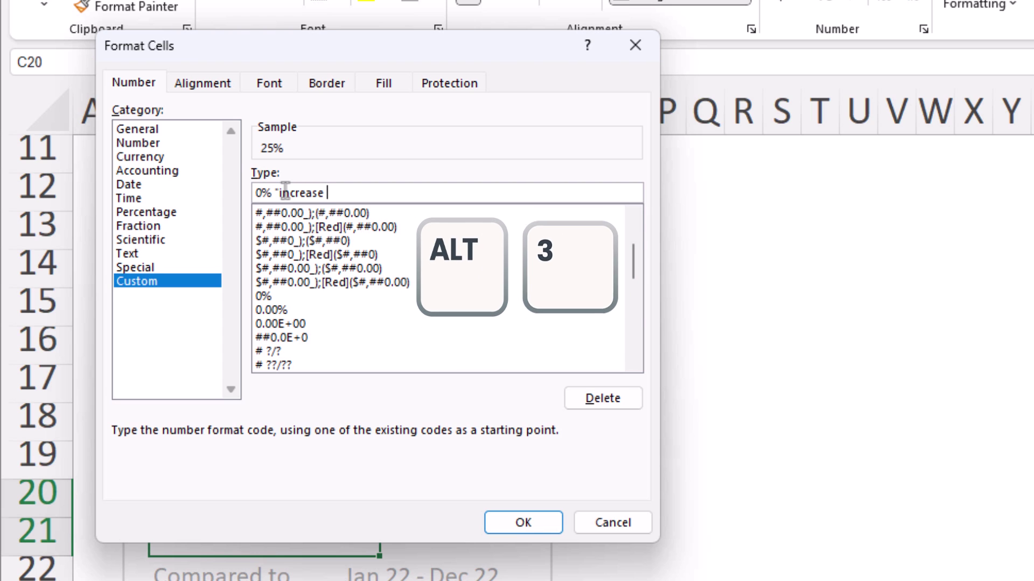
pyautogui.hotkey('alt', '0')
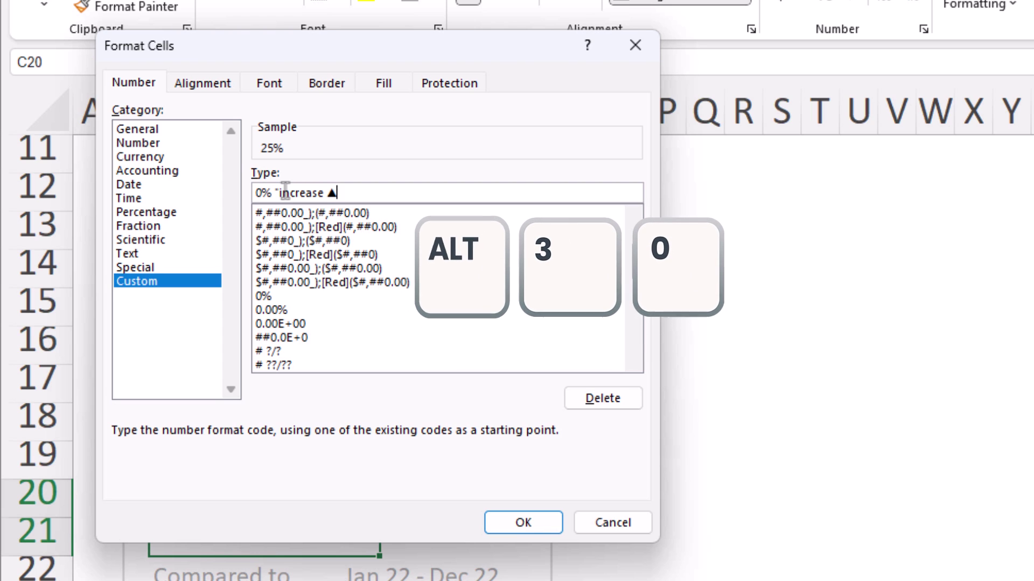
# Finish the custom format 0% "increase ▲";(0%) "decrease ▼"; so Revenue's change reads 25% increase ▲
pyautogui.write('"')
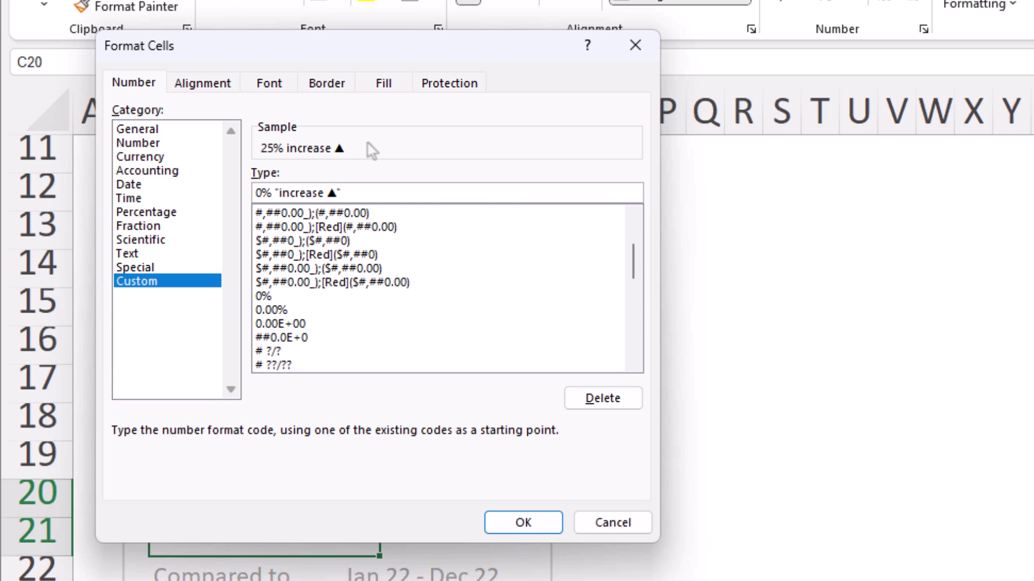
pyautogui.write(';(0%) "decrease')
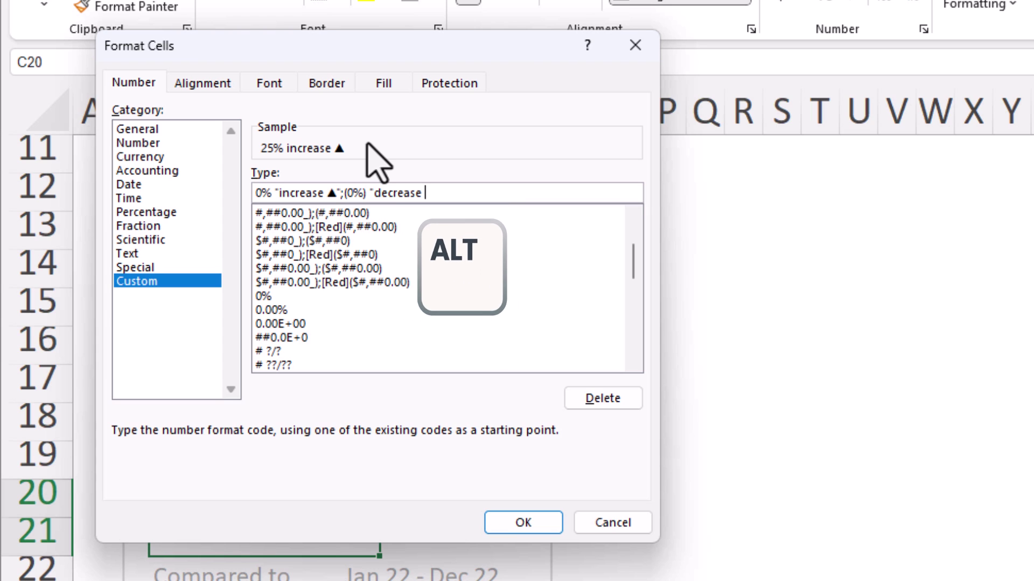
pyautogui.hotkey('alt', '3')
pyautogui.write('▼"')
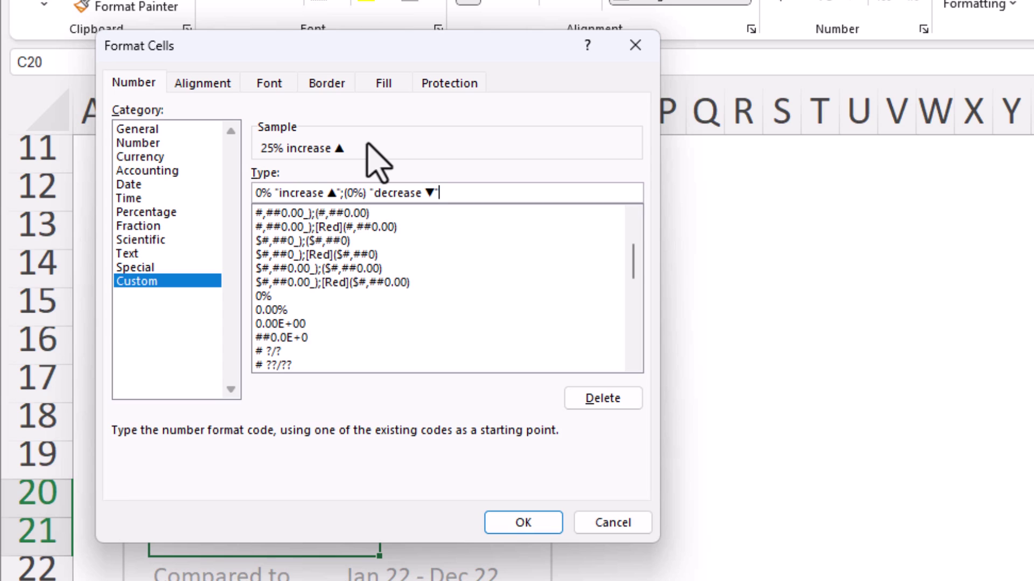
pyautogui.write(';')
pyautogui.click(521, 525)
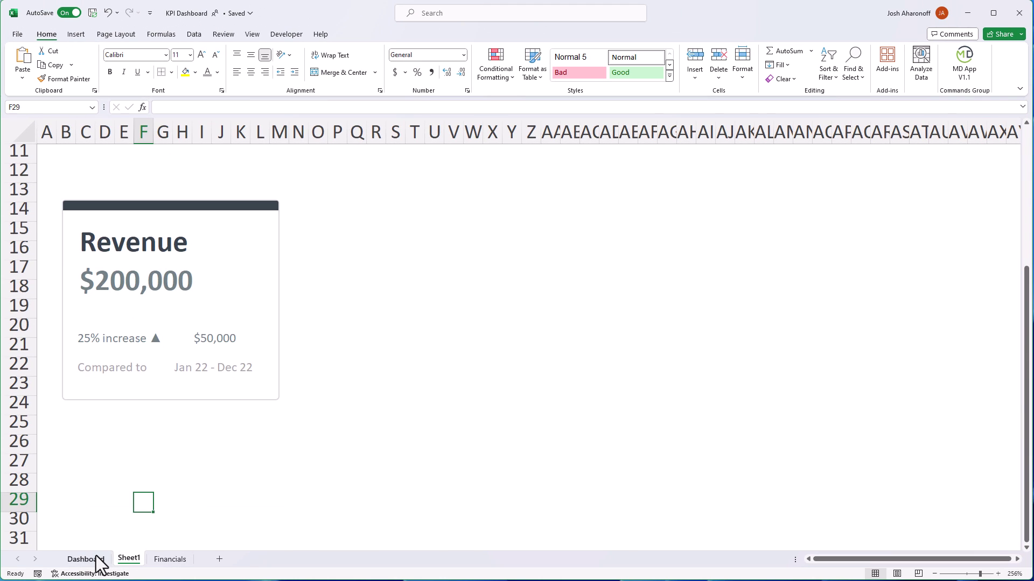
# Add a list validation to the card title cell sourced from Financials!$B$3:$B$10
pyautogui.click(96, 559)
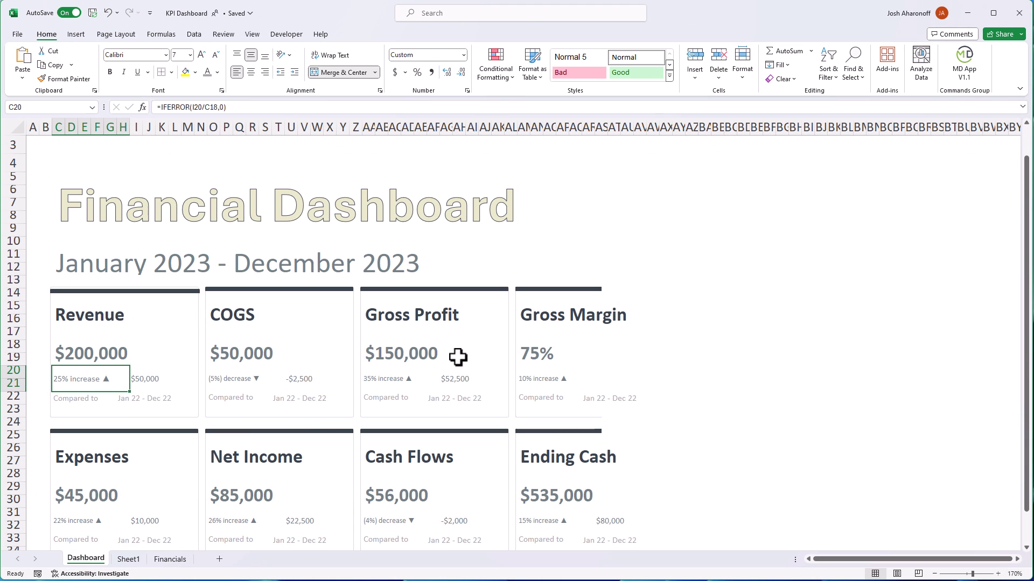
pyautogui.click(129, 560)
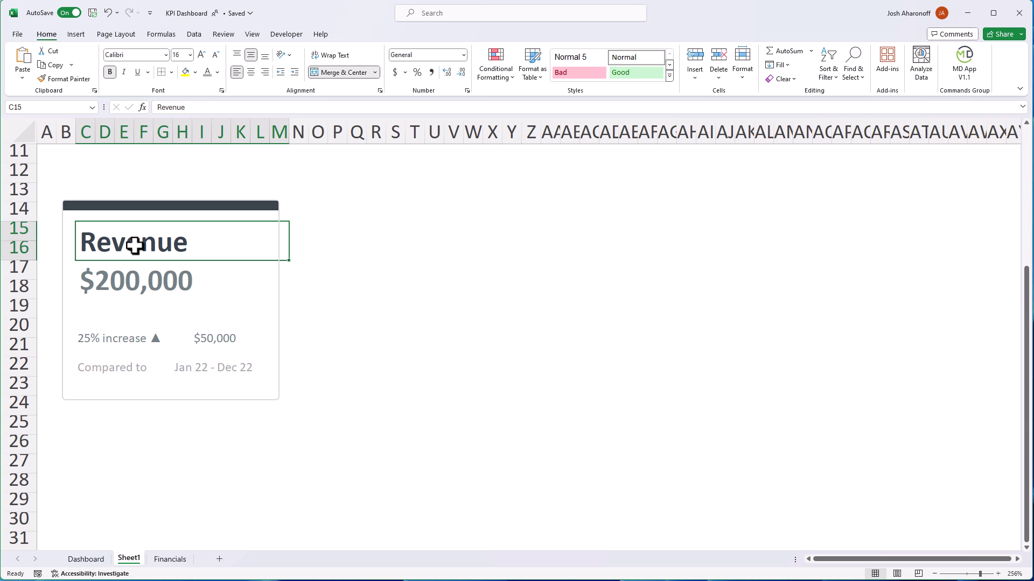
pyautogui.press('alt')
pyautogui.press('a')
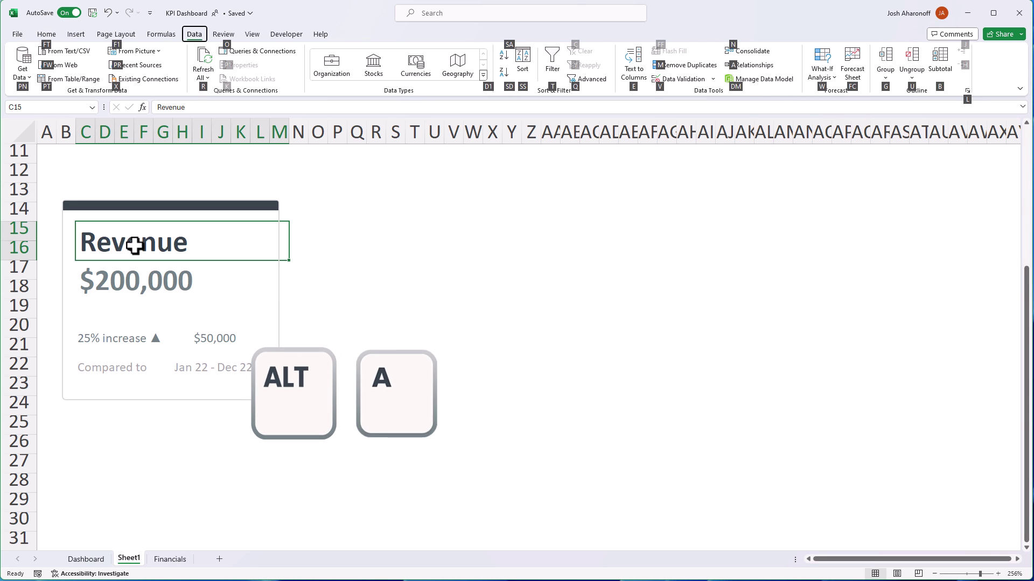
pyautogui.press('v')
pyautogui.press('v')
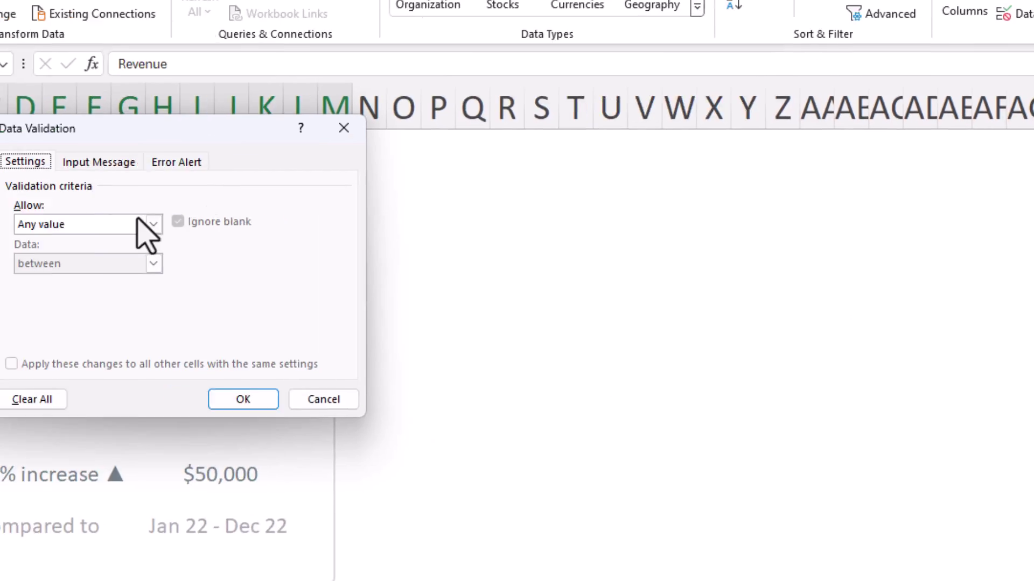
pyautogui.click(149, 224)
pyautogui.click(236, 236)
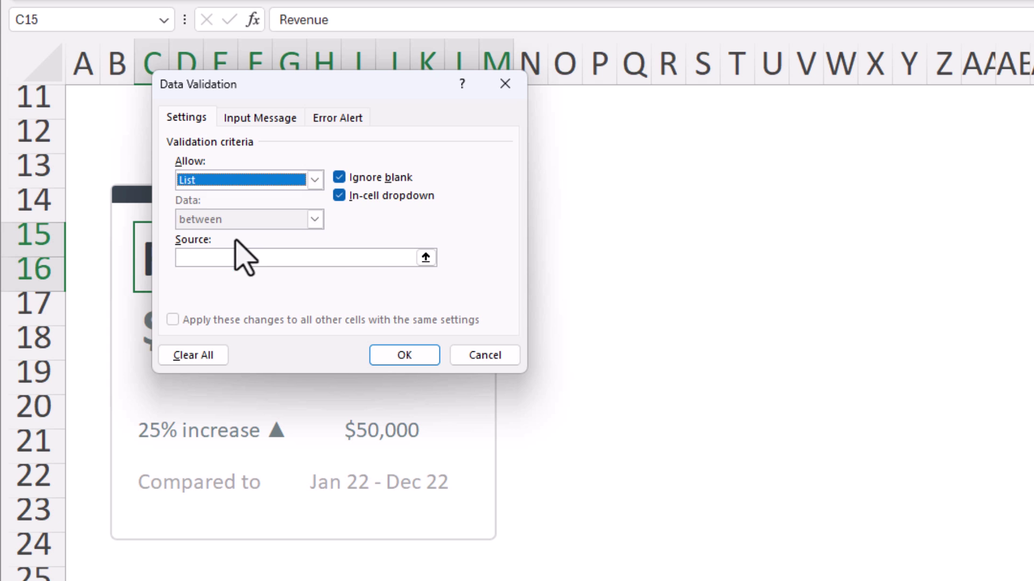
pyautogui.click(426, 259)
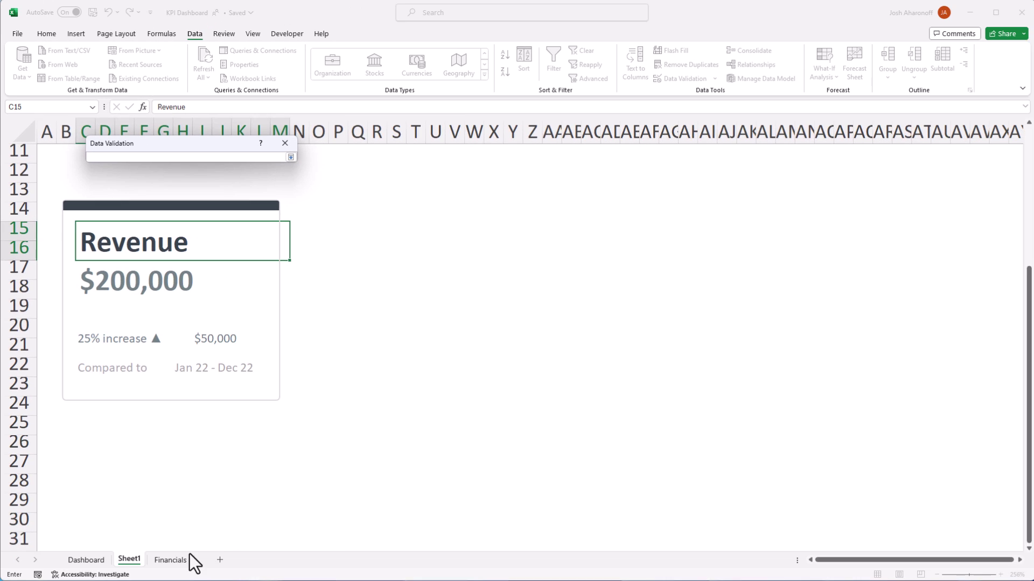
pyautogui.click(180, 561)
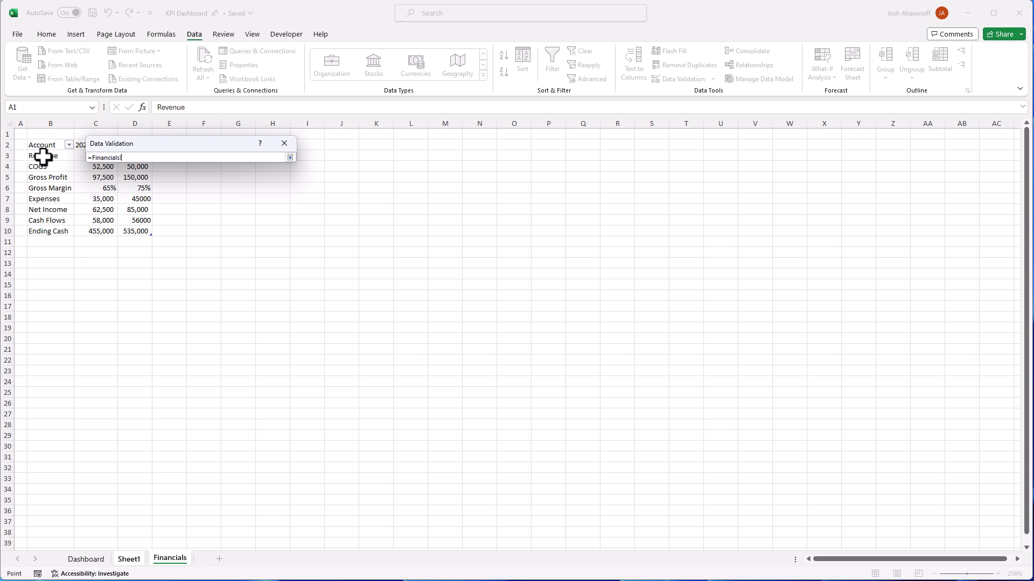
pyautogui.moveTo(43, 156); pyautogui.dragTo(43, 231)
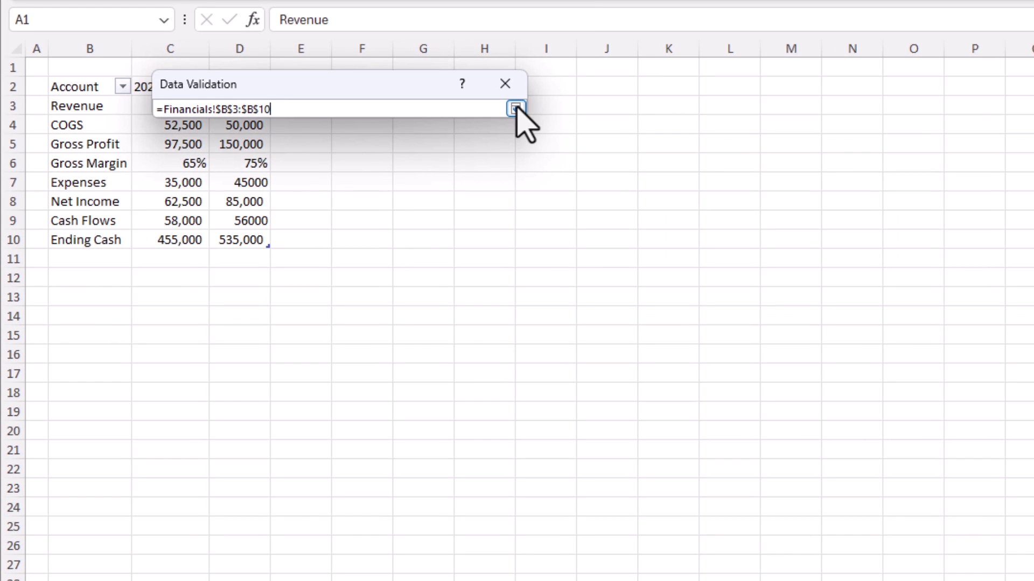
pyautogui.click(516, 109)
pyautogui.click(425, 353)
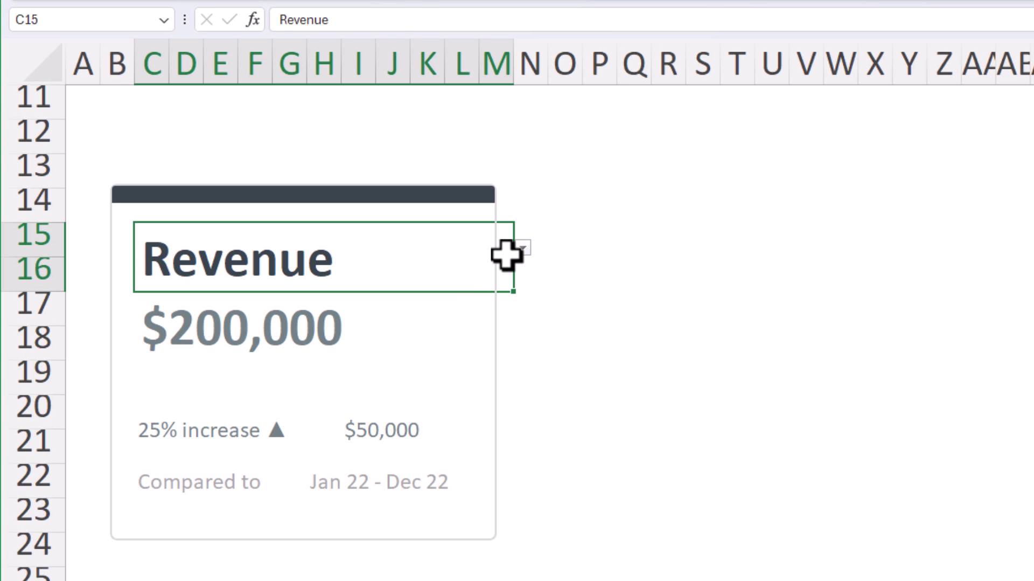
# Test the title dropdown and leave the card set to Revenue
pyautogui.click(523, 248)
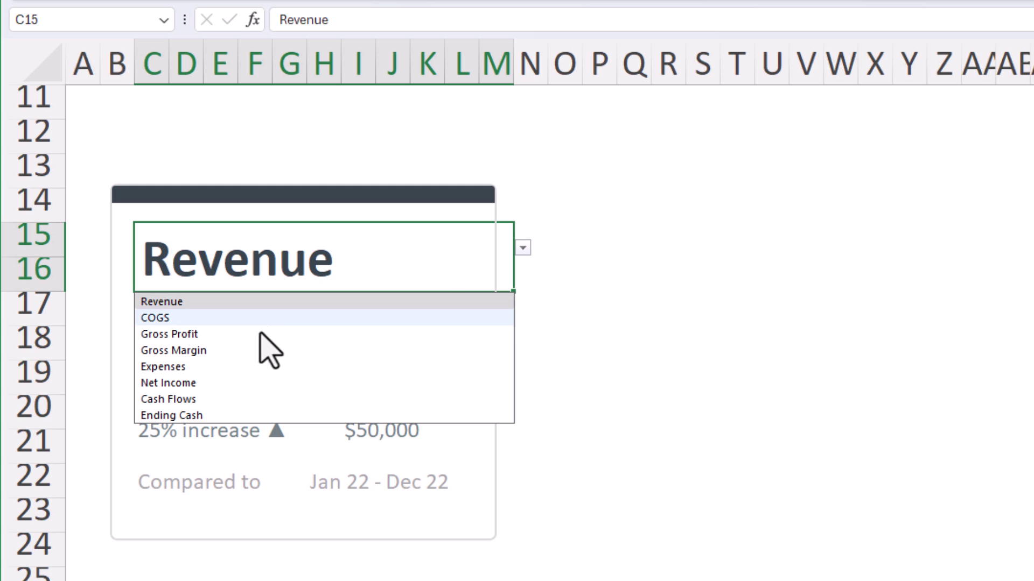
pyautogui.click(723, 420)
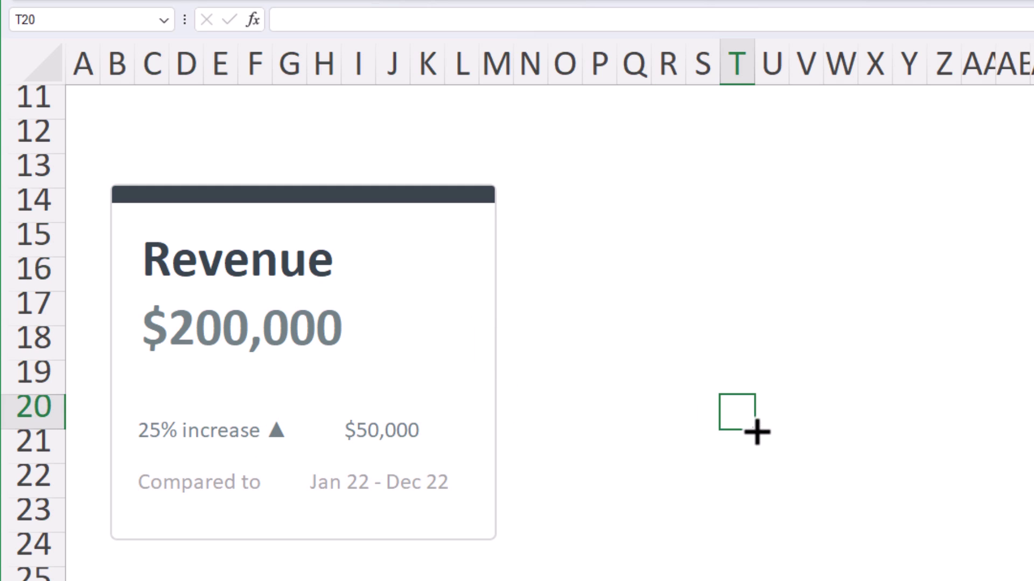
pyautogui.click(329, 241)
pyautogui.click(521, 248)
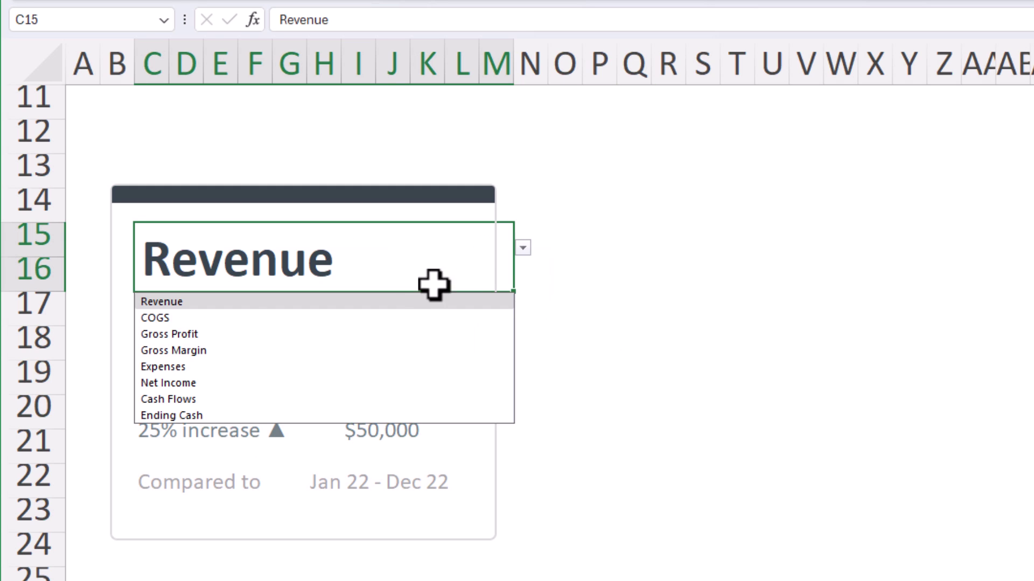
pyautogui.click(247, 333)
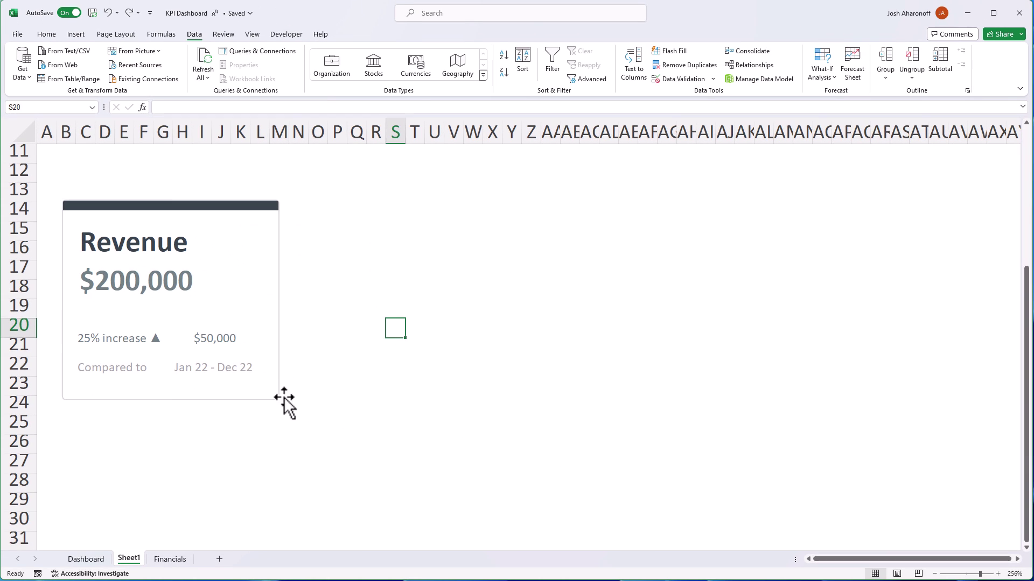
# Enlarge the Revenue card's outline shape slightly
pyautogui.click(282, 403)
pyautogui.moveTo(282, 402); pyautogui.dragTo(303, 412)
pyautogui.click(334, 436)
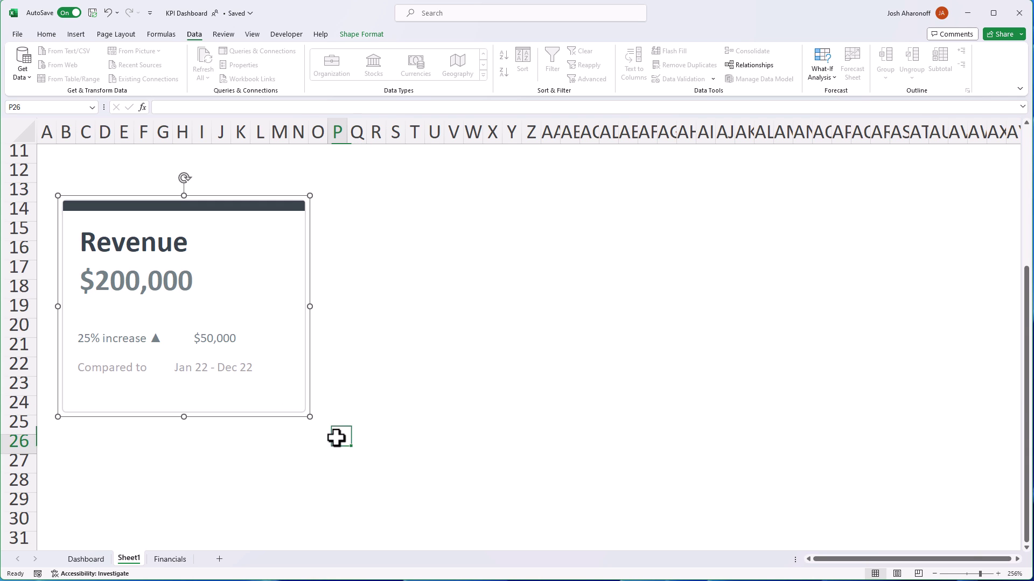
pyautogui.click(95, 559)
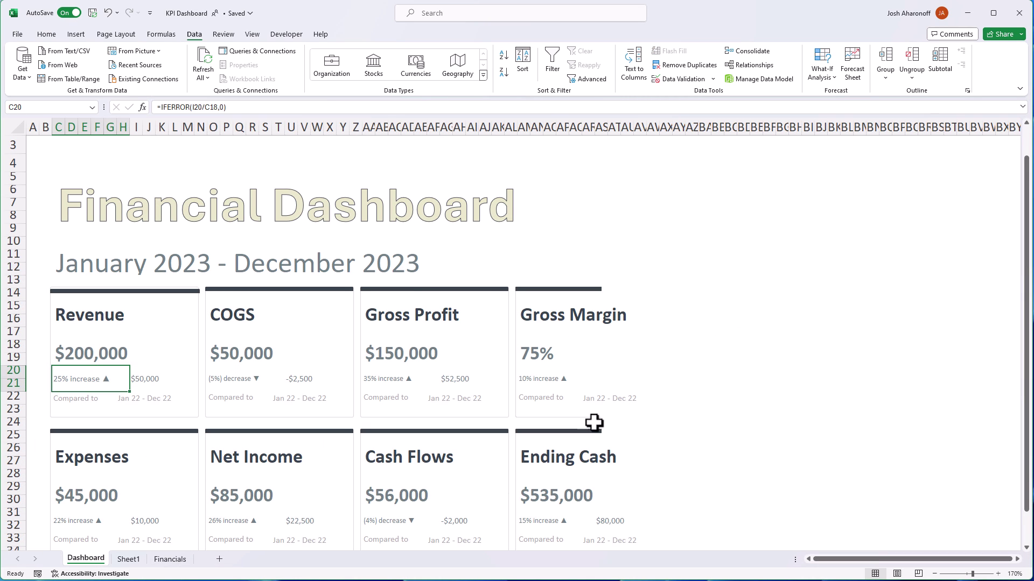
pyautogui.click(129, 559)
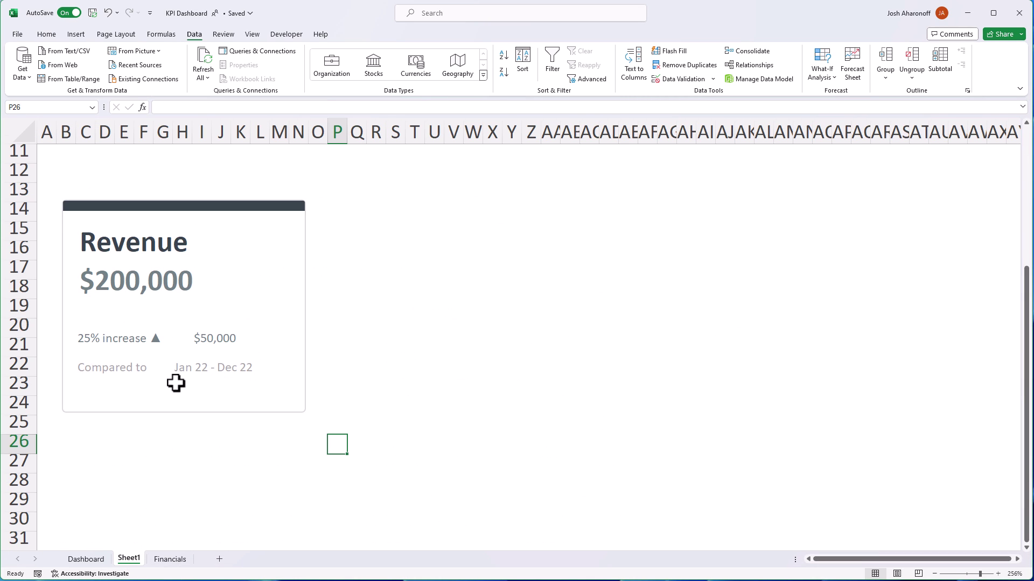
# Copy the Revenue card B14:N24 and paste three more copies across the row
pyautogui.moveTo(69, 221); pyautogui.dragTo(299, 345)
pyautogui.hotkey('shift', 'Down')
pyautogui.hotkey('shift', 'Down')
pyautogui.hotkey('shift', 'Down')
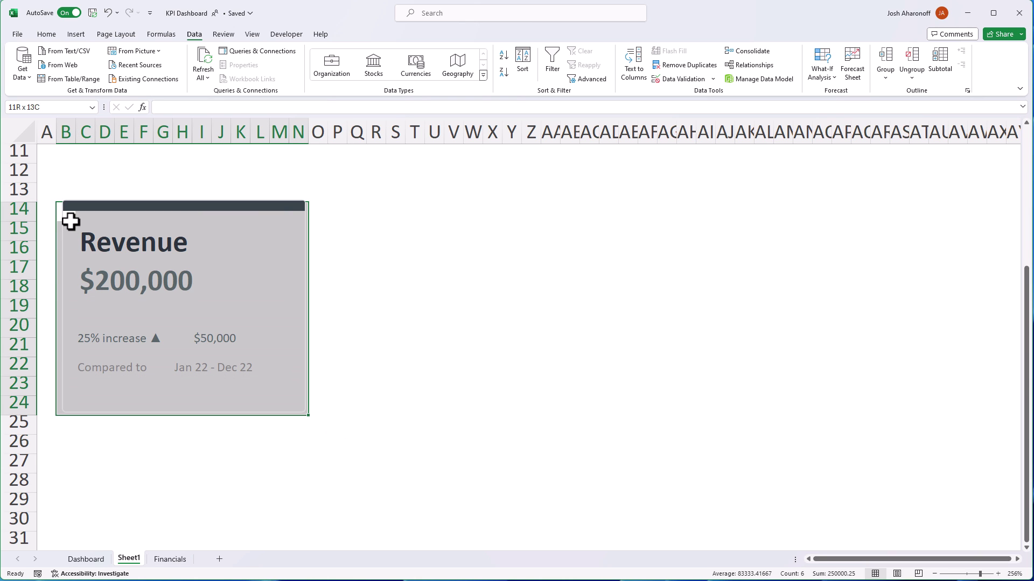
pyautogui.hotkey('ctrl', 'c')
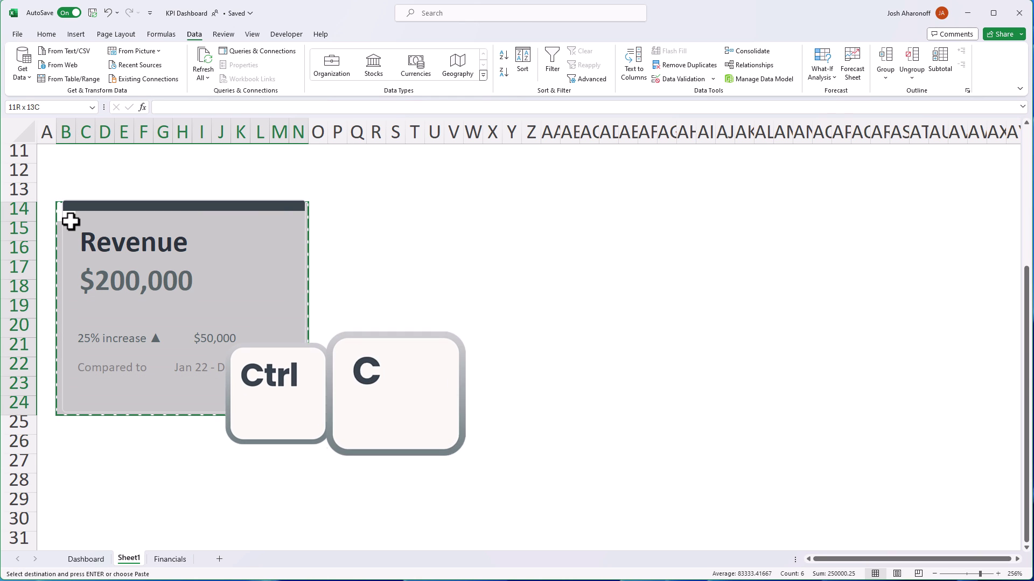
pyautogui.click(332, 209)
pyautogui.hotkey('ctrl', 'v')
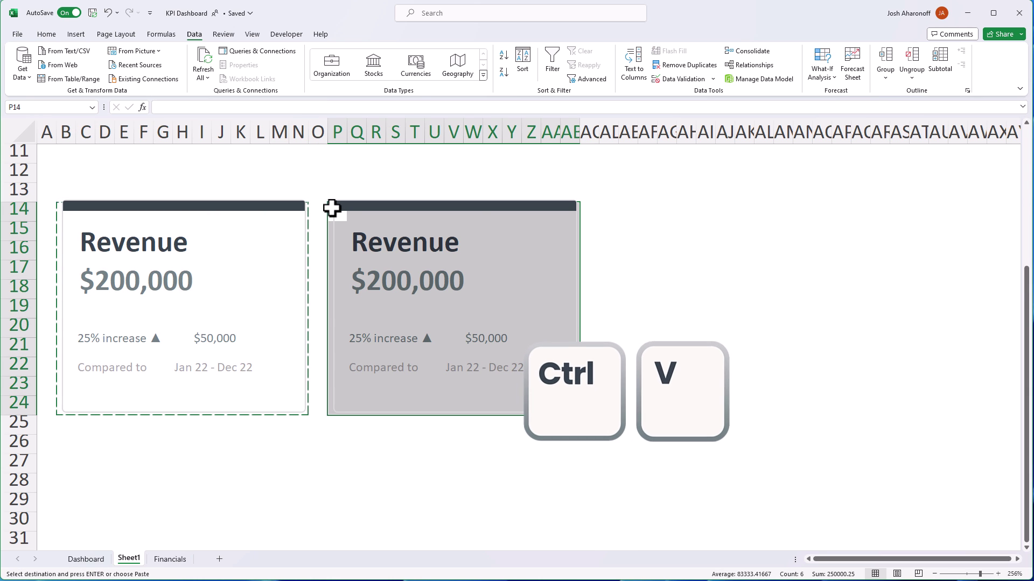
pyautogui.press('Right')
pyautogui.press('Right')
pyautogui.press('Right')
pyautogui.press('Right')
pyautogui.press('Right')
pyautogui.press('Right')
pyautogui.press('Right')
pyautogui.press('Right')
pyautogui.press('Right')
pyautogui.press('Right')
pyautogui.press('Right')
pyautogui.press('Right')
pyautogui.press('Right')
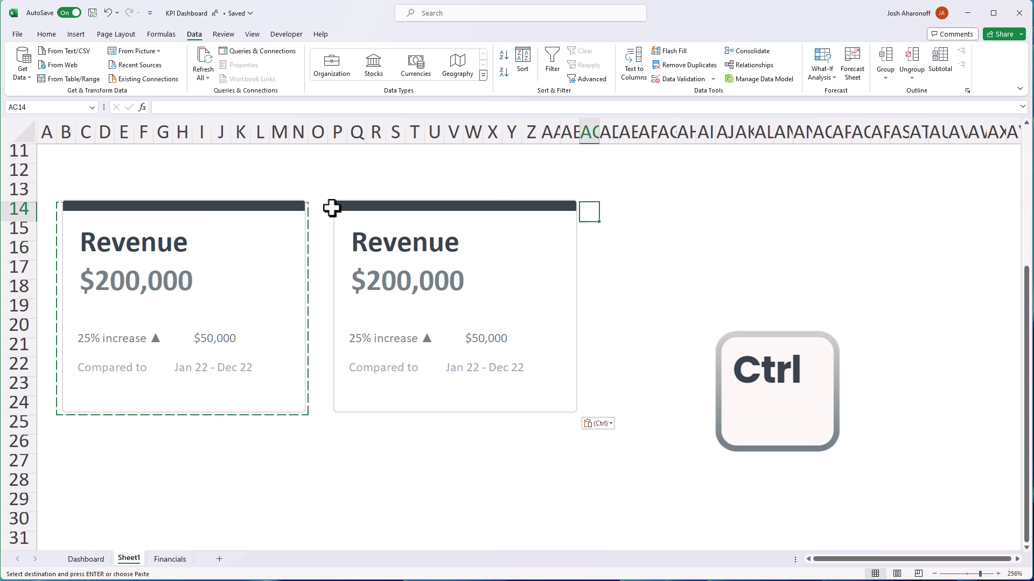
pyautogui.hotkey('ctrl', 'v')
pyautogui.press('Right')
pyautogui.press('Right')
pyautogui.press('Right')
pyautogui.press('Right')
pyautogui.press('Right')
pyautogui.press('Right')
pyautogui.press('Right')
pyautogui.press('Right')
pyautogui.press('Right')
pyautogui.press('Right')
pyautogui.press('Right')
pyautogui.press('Right')
pyautogui.press('Right')
pyautogui.hotkey('ctrl', 'v')
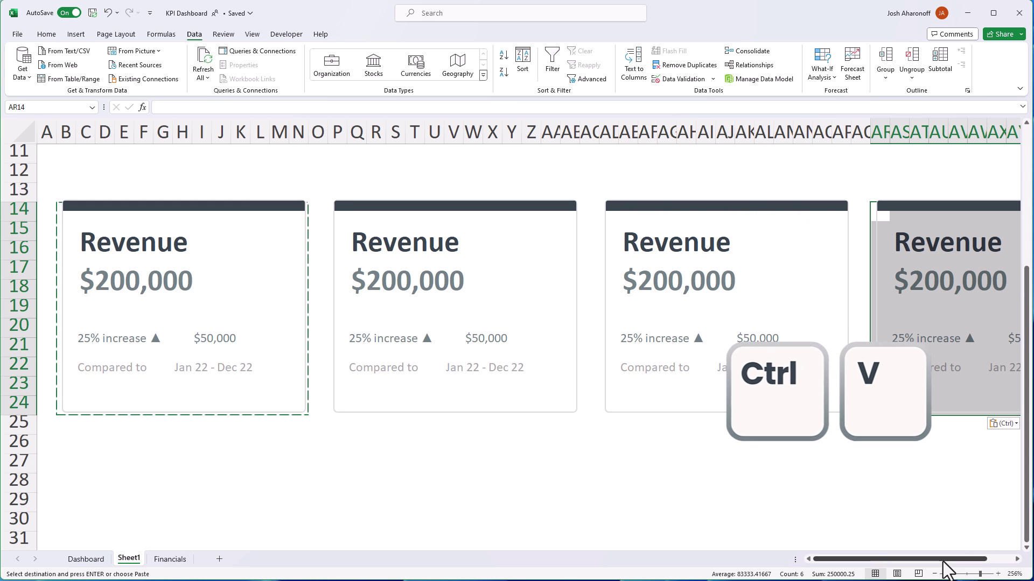
# Copy rows 14–24 with the four cards into rows 26–36
pyautogui.click(934, 573)
pyautogui.scroll(-5, 385, 459)
pyautogui.click(503, 459)
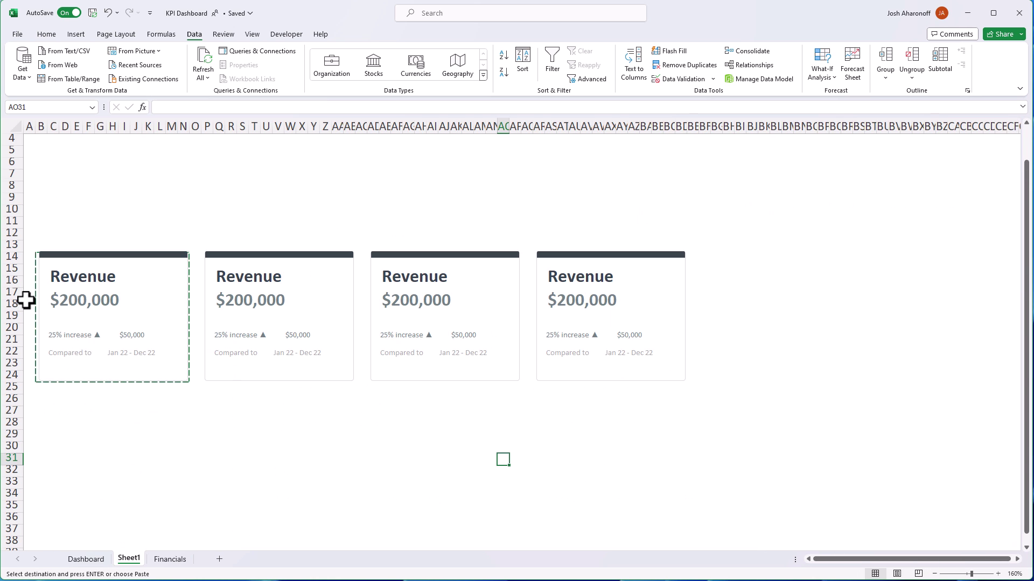
pyautogui.moveTo(10, 256); pyautogui.dragTo(15, 516)
pyautogui.hotkey('ctrl', 'c')
pyautogui.hotkey('ctrl', 'v')
pyautogui.click(791, 365)
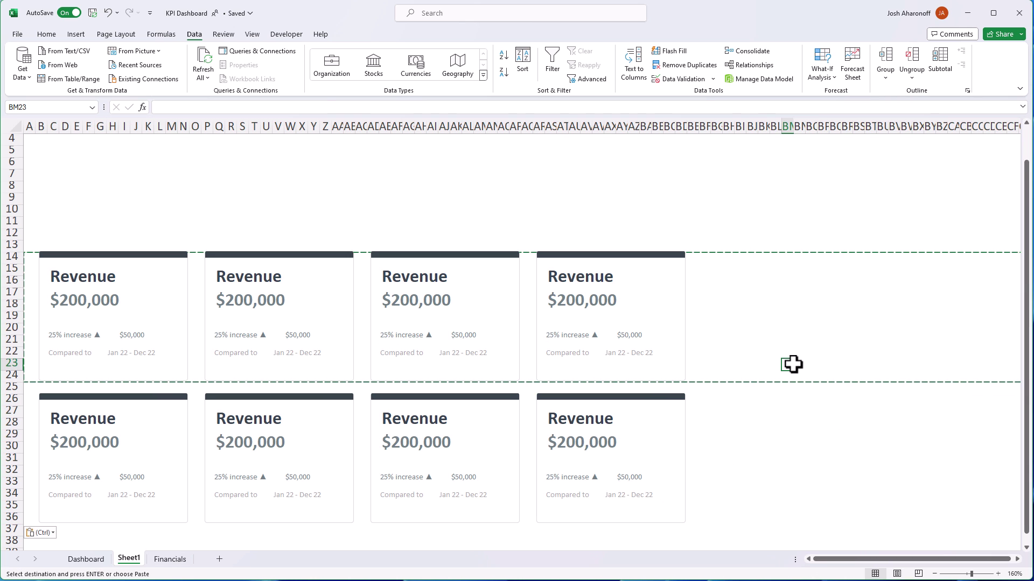
pyautogui.press('Escape')
# Delete the gap columns O, AC and AQ to tighten card spacing
pyautogui.click(763, 317)
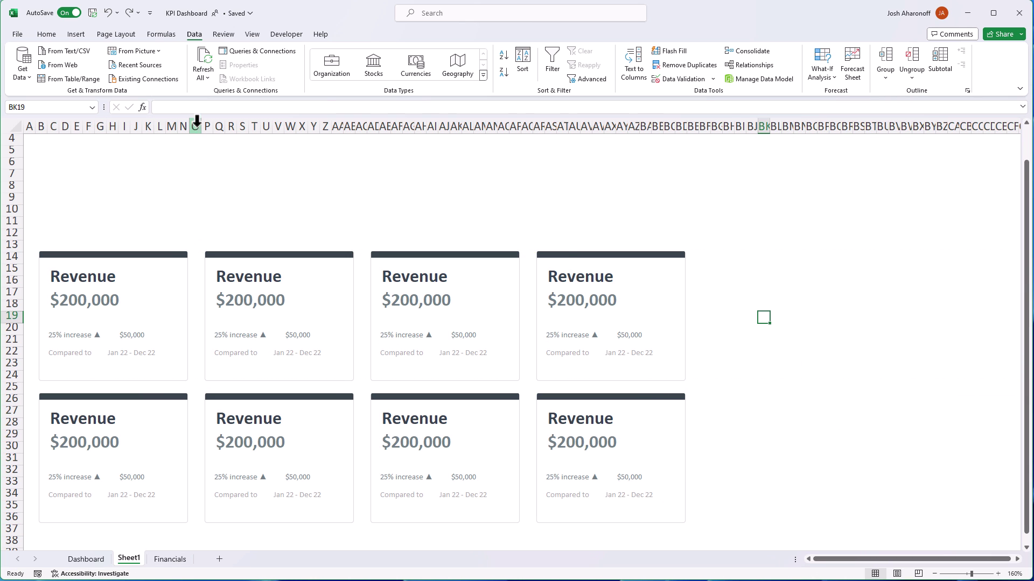
pyautogui.click(196, 124)
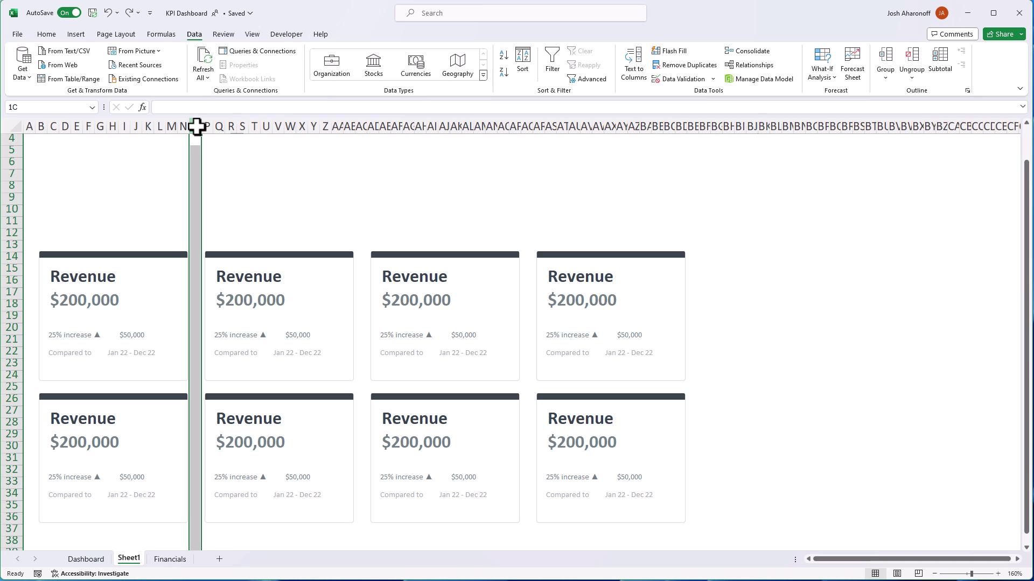
pyautogui.keyDown('ctrl'); pyautogui.click(362, 124); pyautogui.keyUp('ctrl')
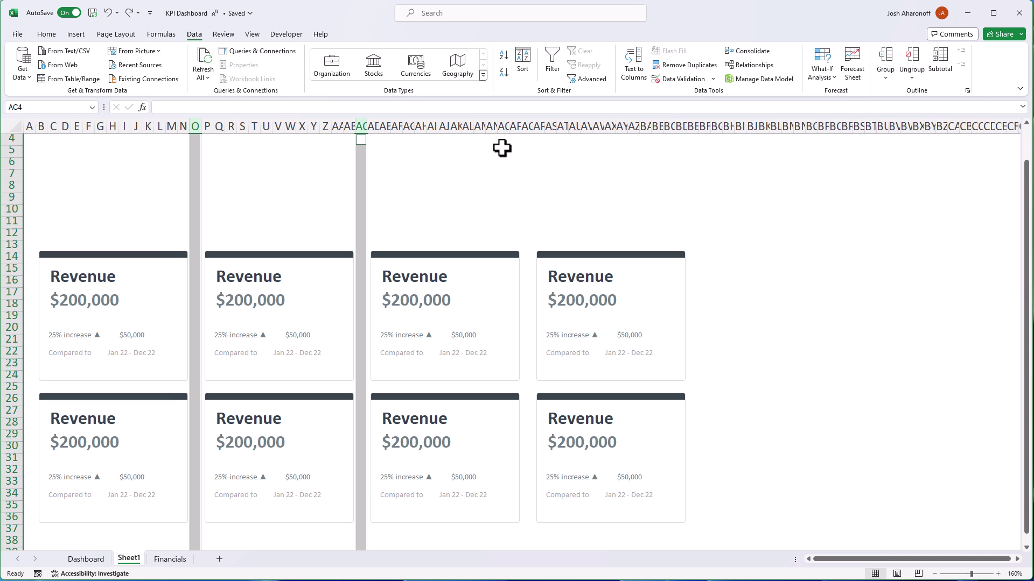
pyautogui.keyDown('ctrl'); pyautogui.click(527, 124); pyautogui.keyUp('ctrl')
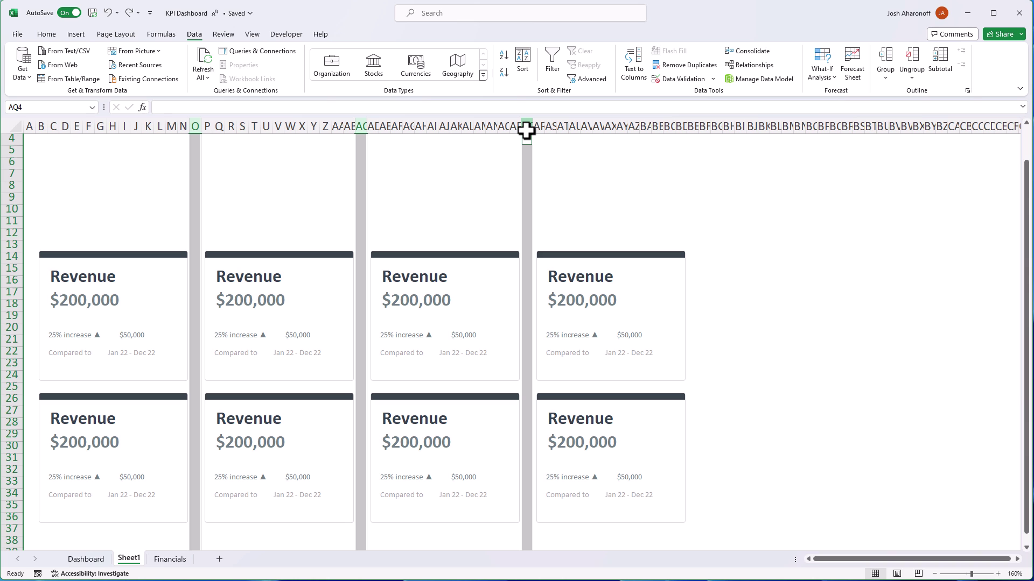
pyautogui.hotkey('ctrl', '-')
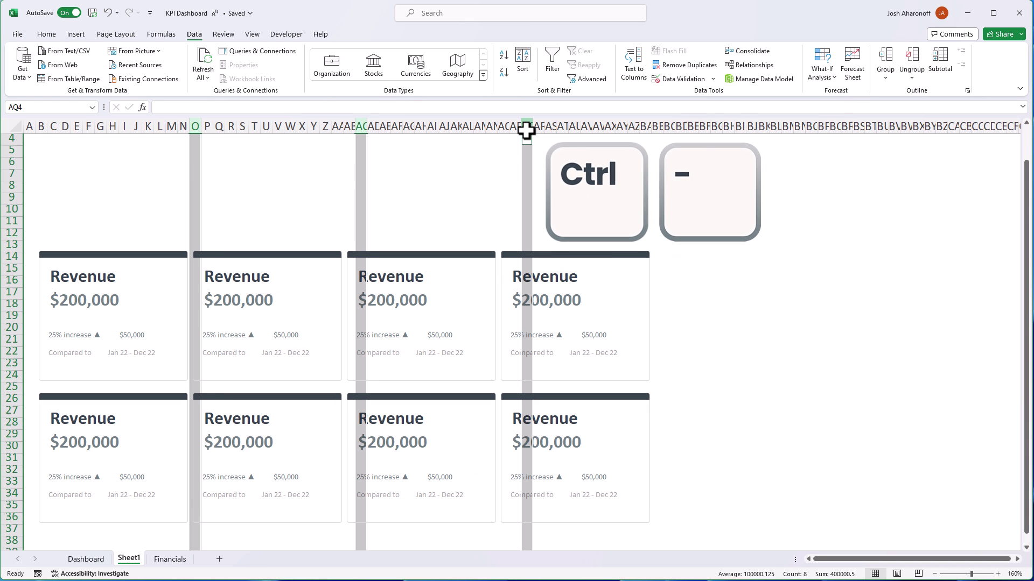
pyautogui.click(798, 353)
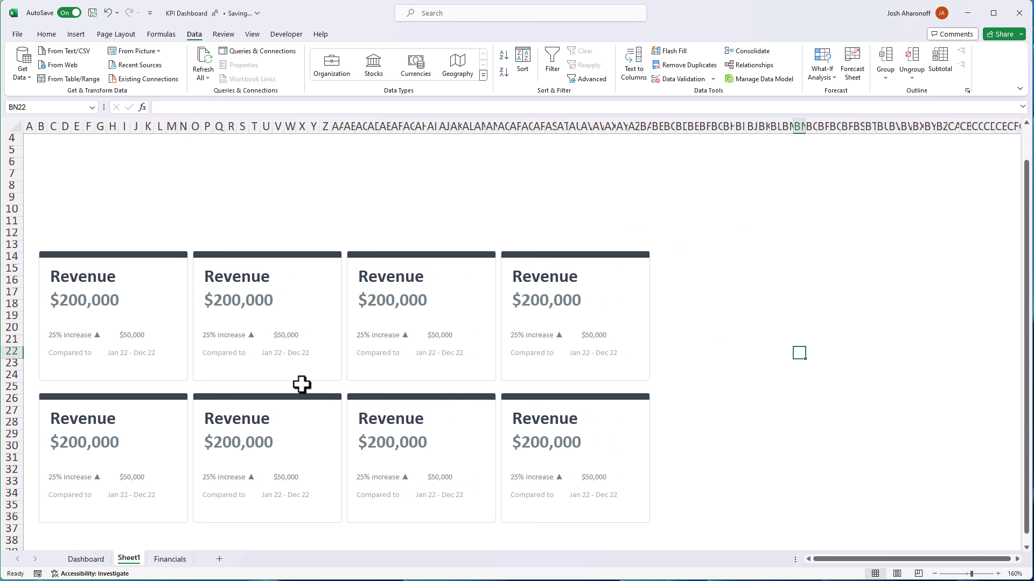
pyautogui.click(277, 282)
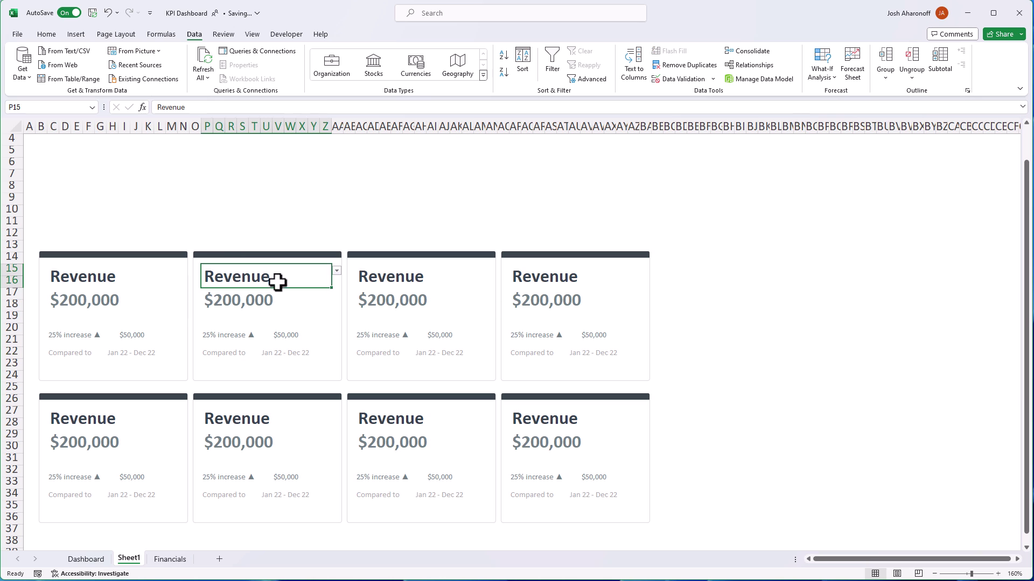
# Set the second card's title to COGS and move on to the next card
pyautogui.click(336, 271)
pyautogui.click(291, 303)
pyautogui.click(445, 281)
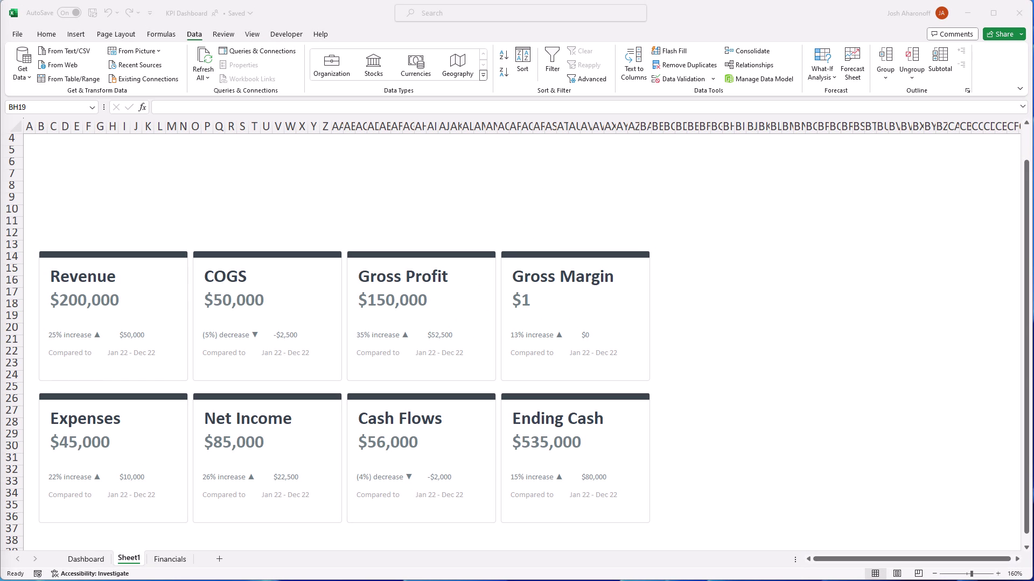
# Paste the difference formula into the Gross Margin change cell and clear the $0 amount
pyautogui.click(526, 300)
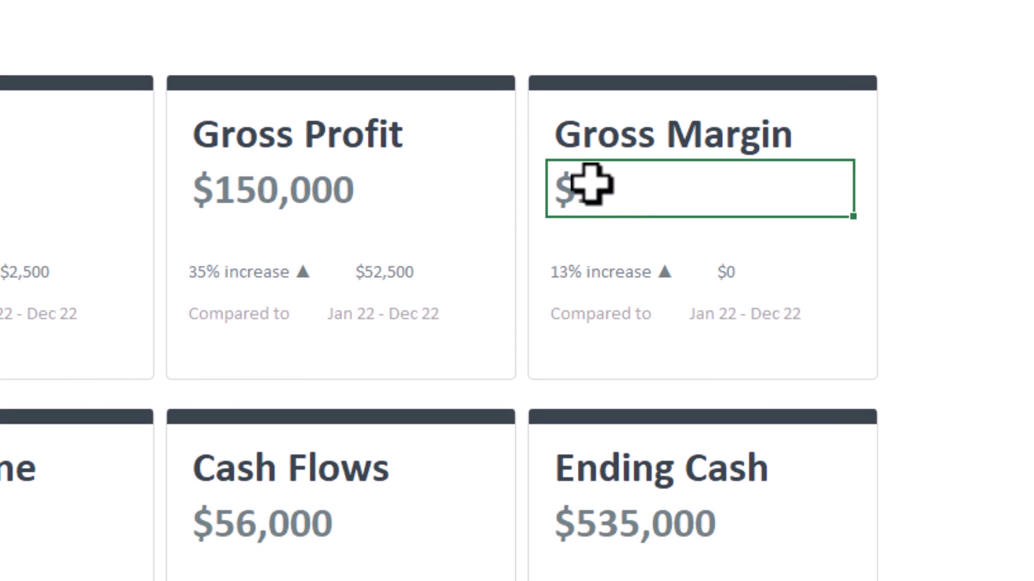
pyautogui.click(719, 273)
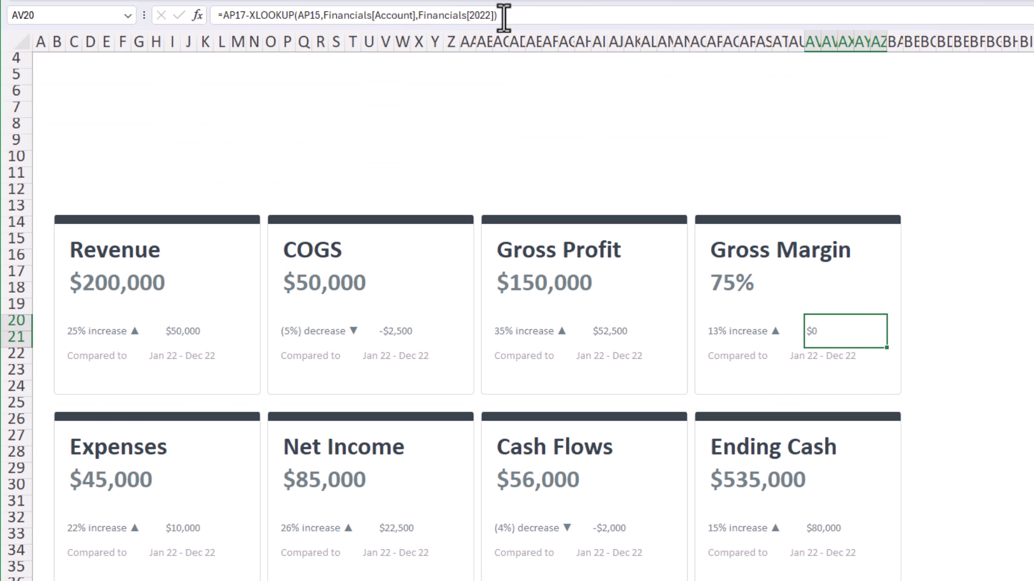
pyautogui.tripleClick(503, 15)
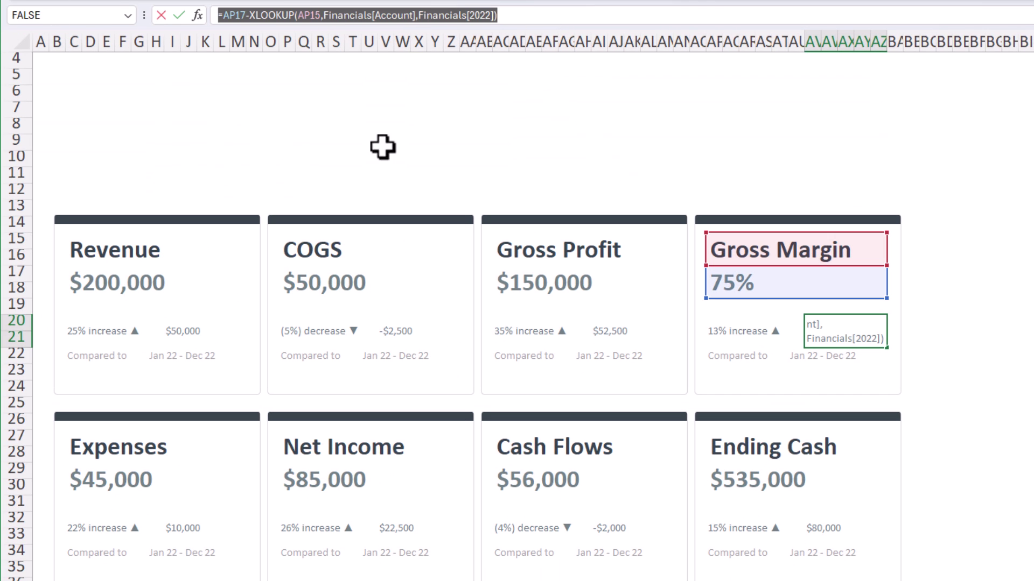
pyautogui.press('Escape')
pyautogui.click(748, 323)
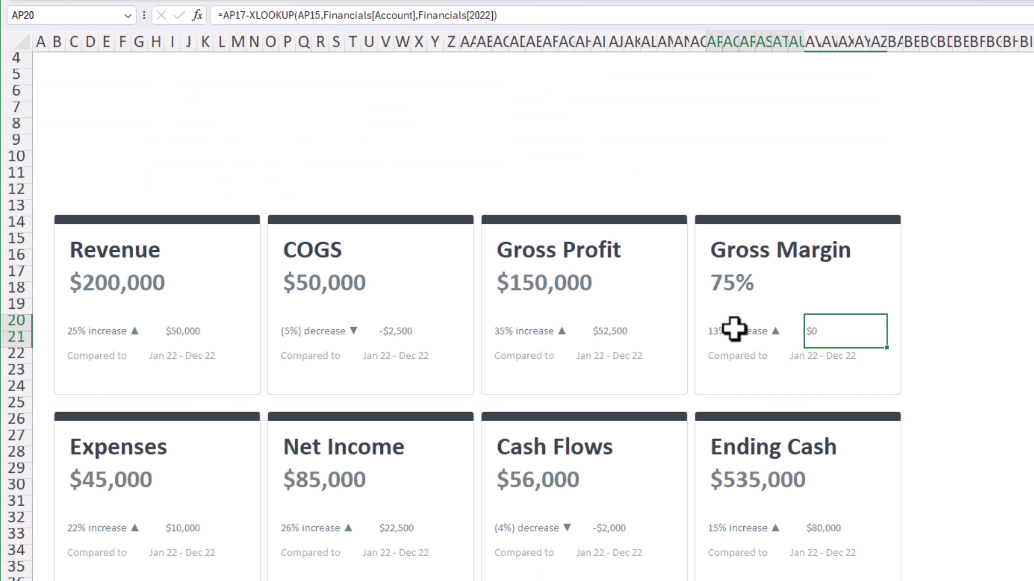
pyautogui.tripleClick(351, 12)
pyautogui.hotkey('ctrl', 'v')
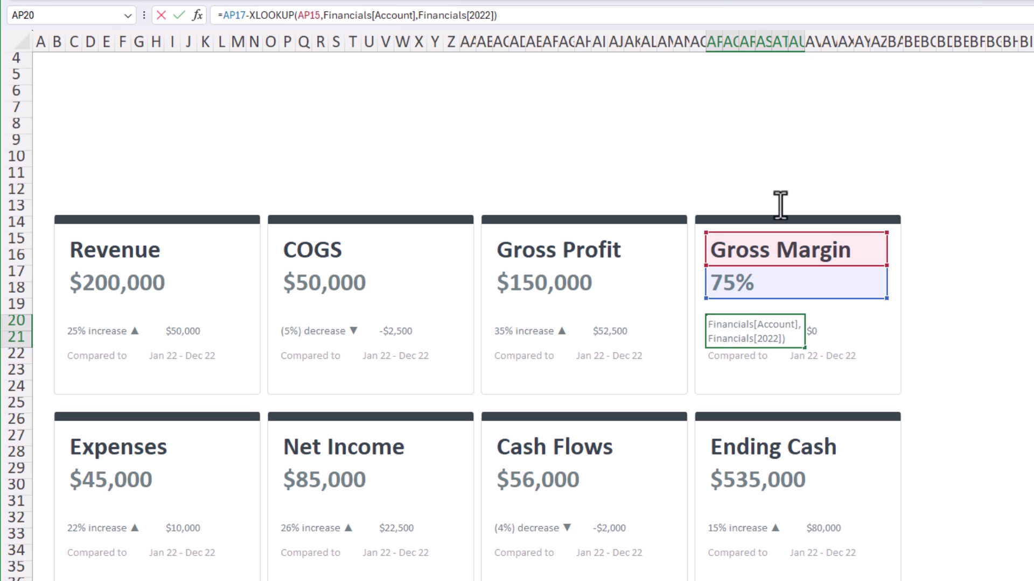
pyautogui.hotkey('ctrl', 'Return')
pyautogui.press('Right')
pyautogui.press('Delete')
pyautogui.press('Left')
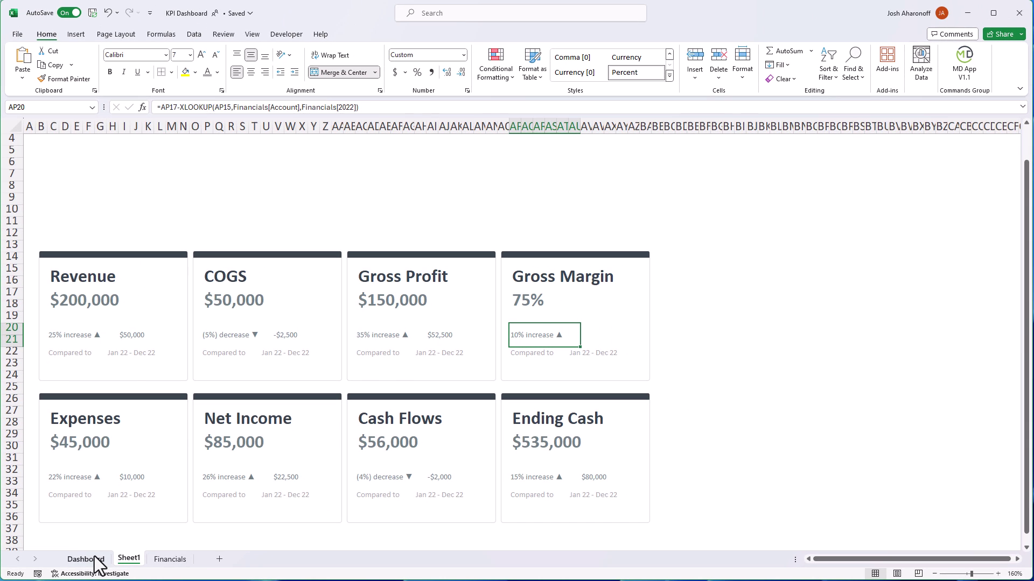
# Draw a title text box above the cards and give it No Outline
pyautogui.click(86, 560)
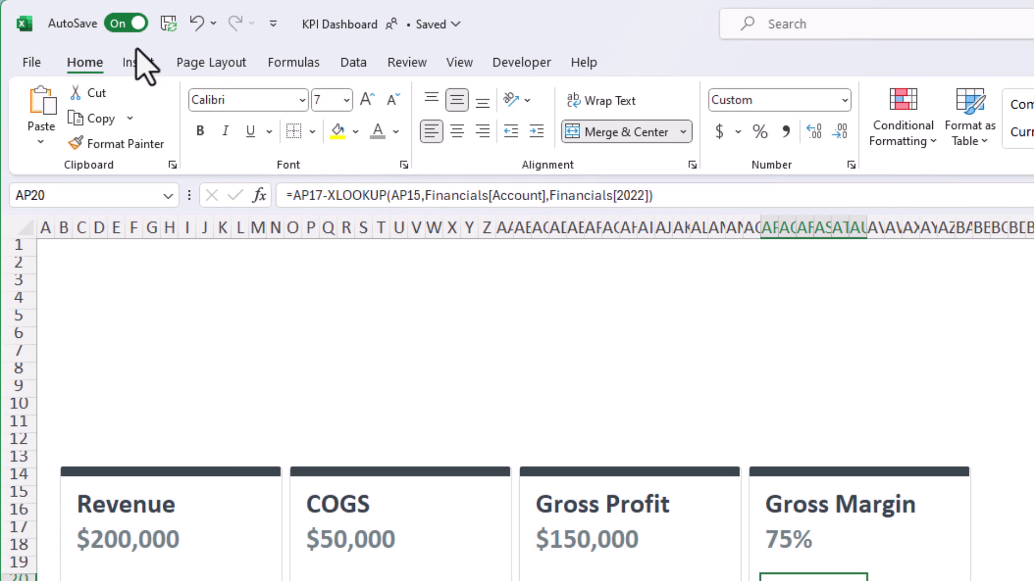
pyautogui.click(76, 34)
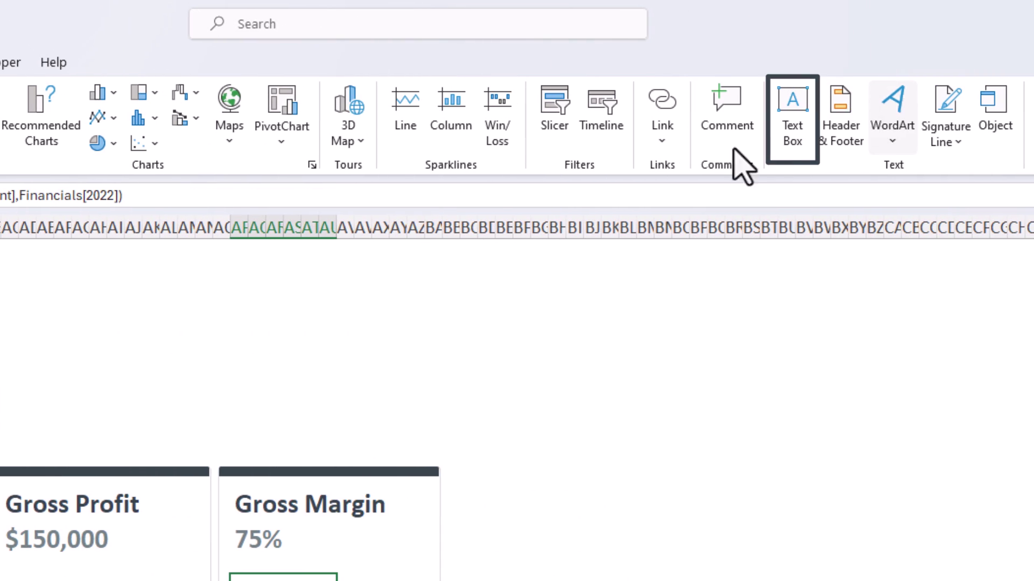
pyautogui.click(792, 116)
pyautogui.moveTo(0, 307); pyautogui.dragTo(422, 417)
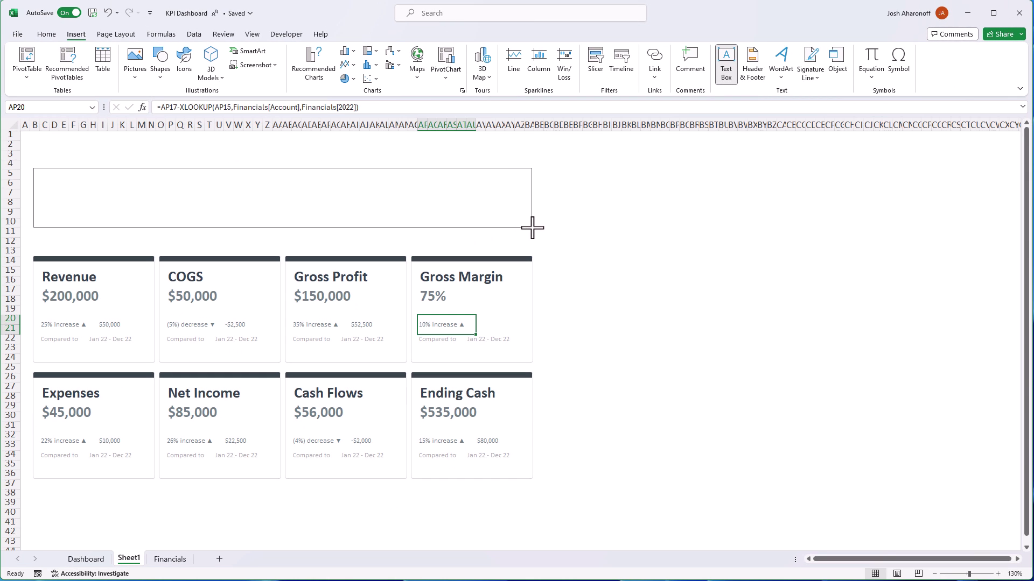
pyautogui.moveTo(532, 228); pyautogui.dragTo(531, 228)
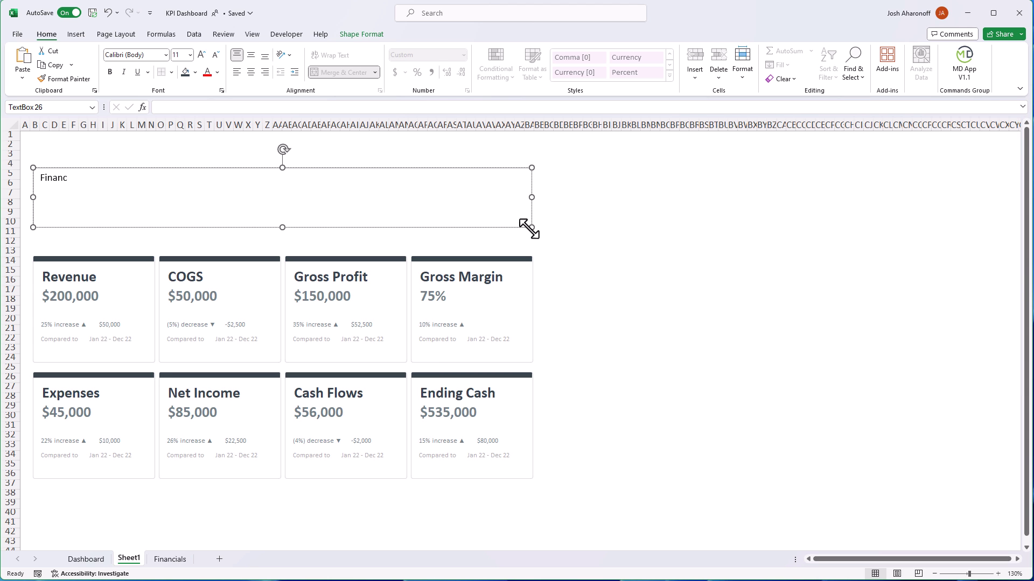
pyautogui.click(361, 34)
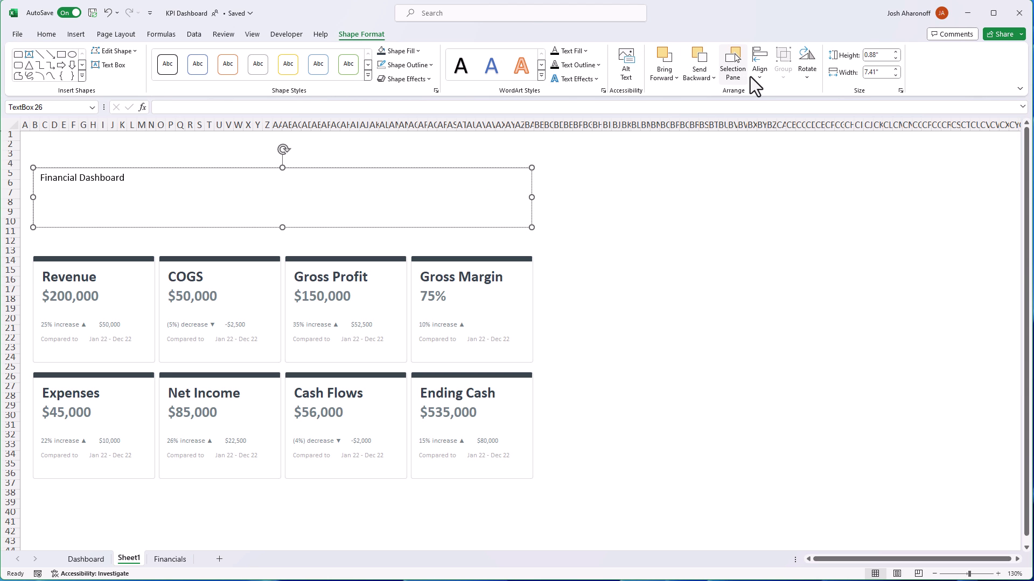
pyautogui.click(403, 66)
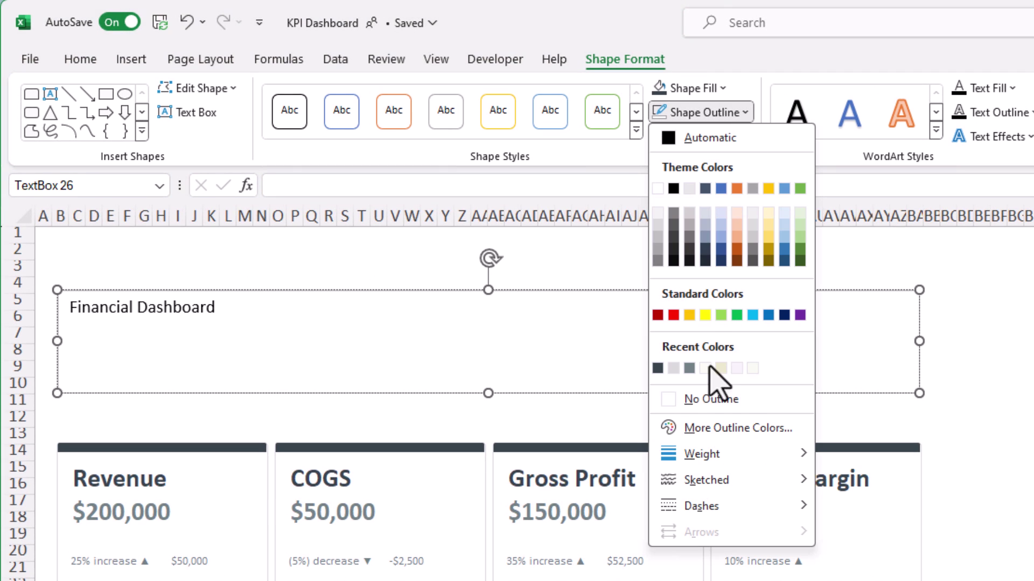
pyautogui.click(668, 398)
# Set the Financial Dashboard title text to Aptos, size 40
pyautogui.hotkey('ctrl', 'a')
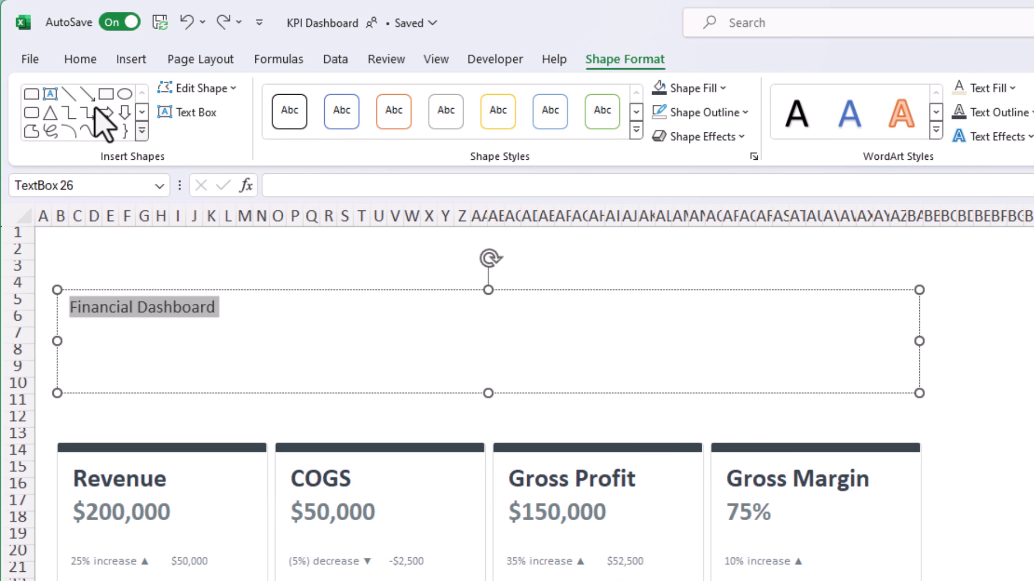
pyautogui.click(81, 58)
pyautogui.click(237, 95)
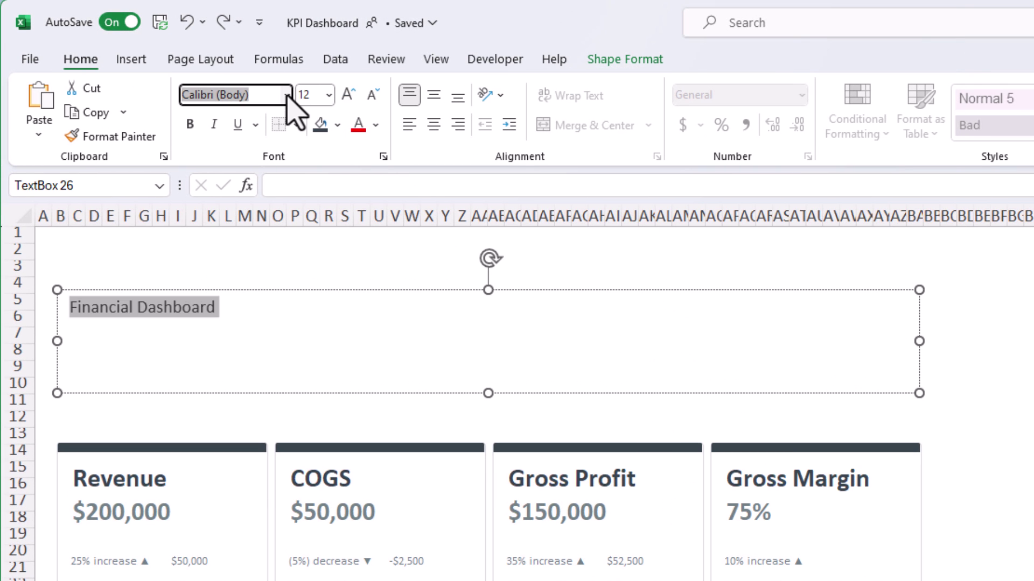
pyautogui.write('Aptos')
pyautogui.press('Tab')
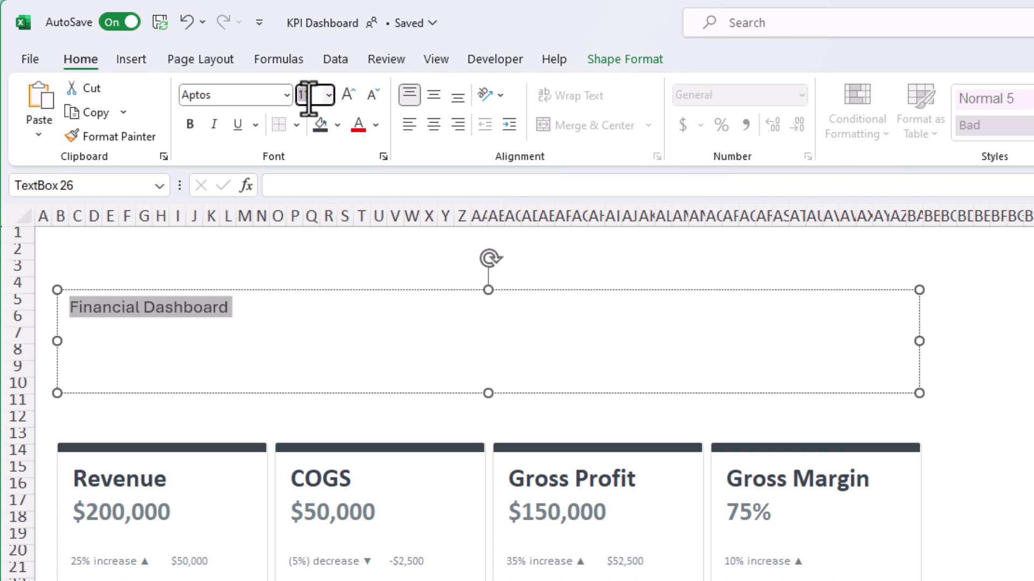
pyautogui.click(628, 59)
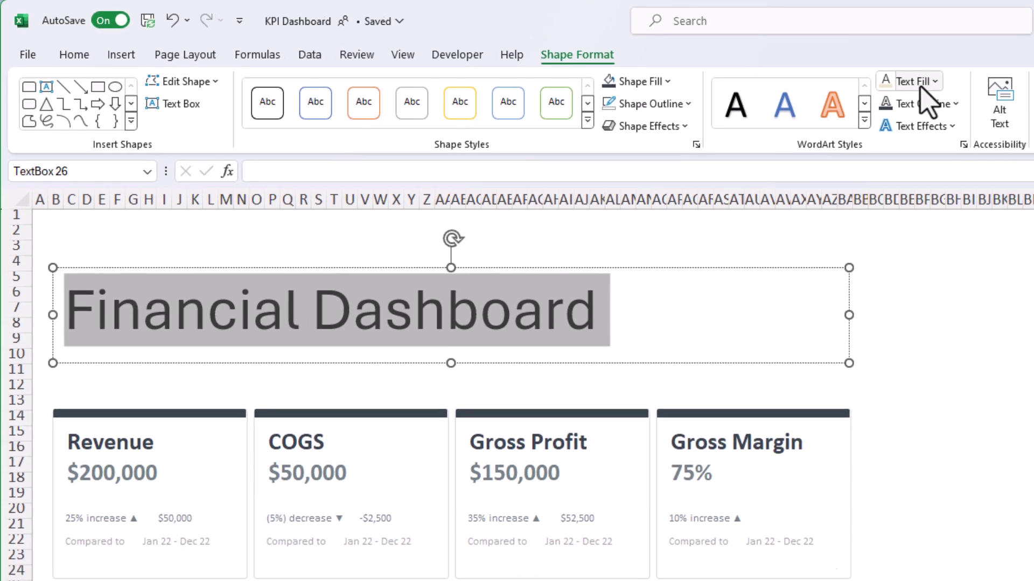
# Fill the title letters beige and outline them in dark grey at ½ pt weight
pyautogui.click(988, 88)
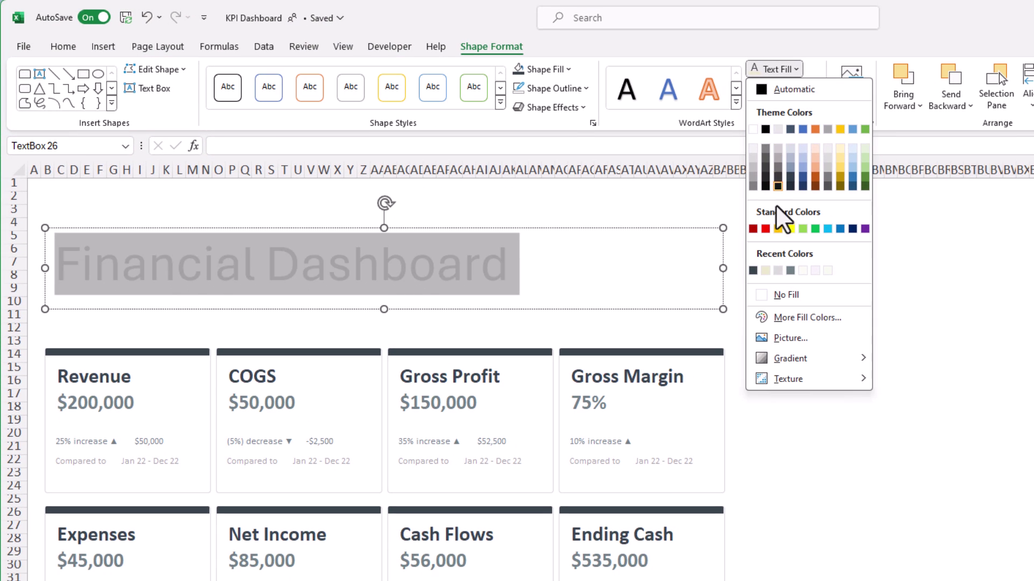
pyautogui.click(765, 270)
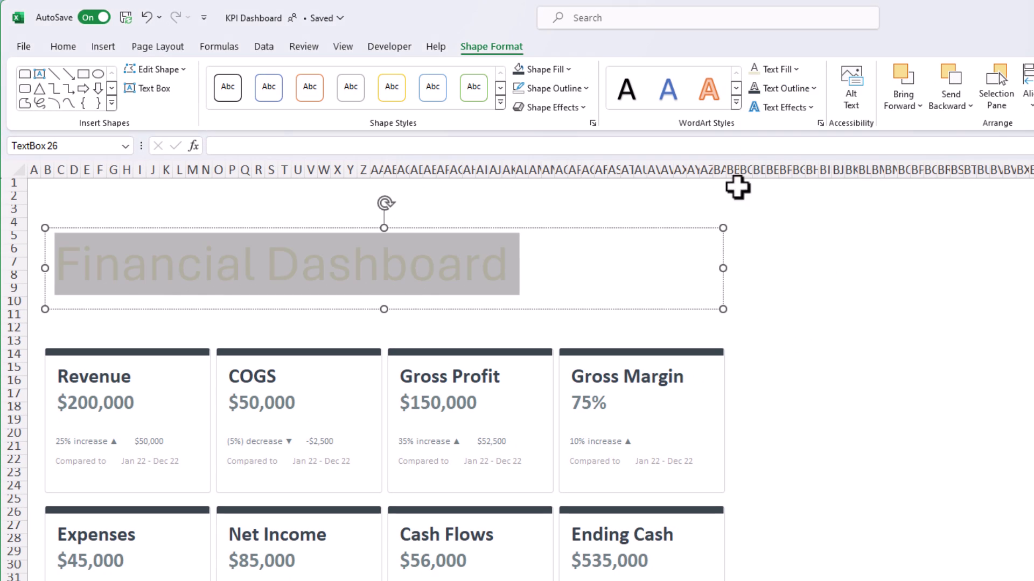
pyautogui.click(810, 89)
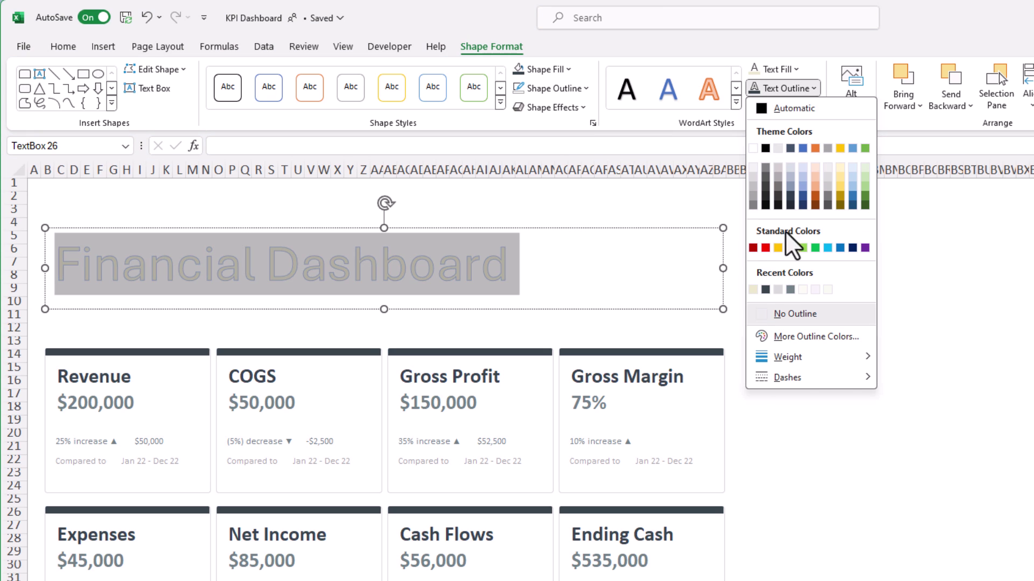
pyautogui.click(767, 289)
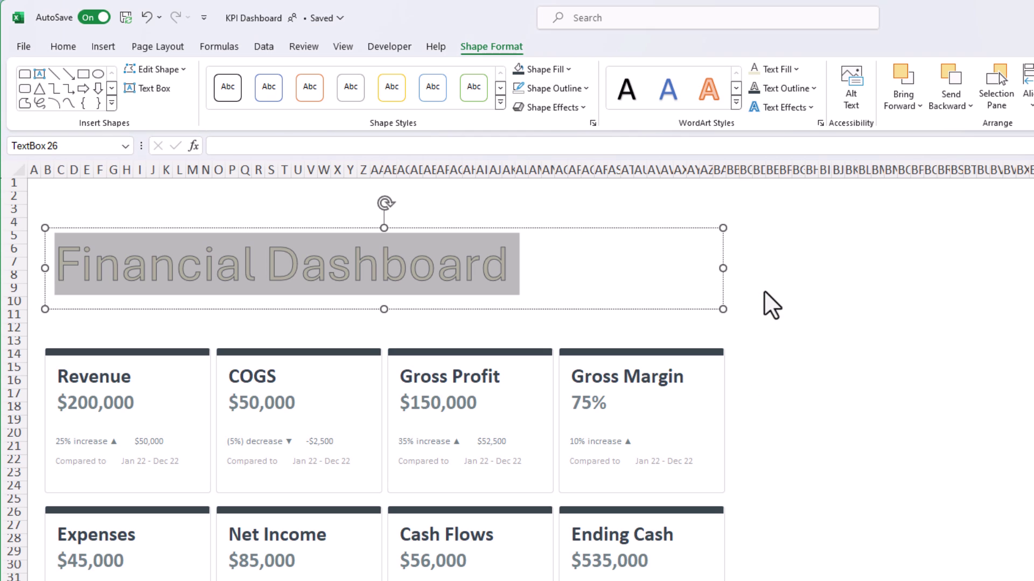
pyautogui.click(812, 89)
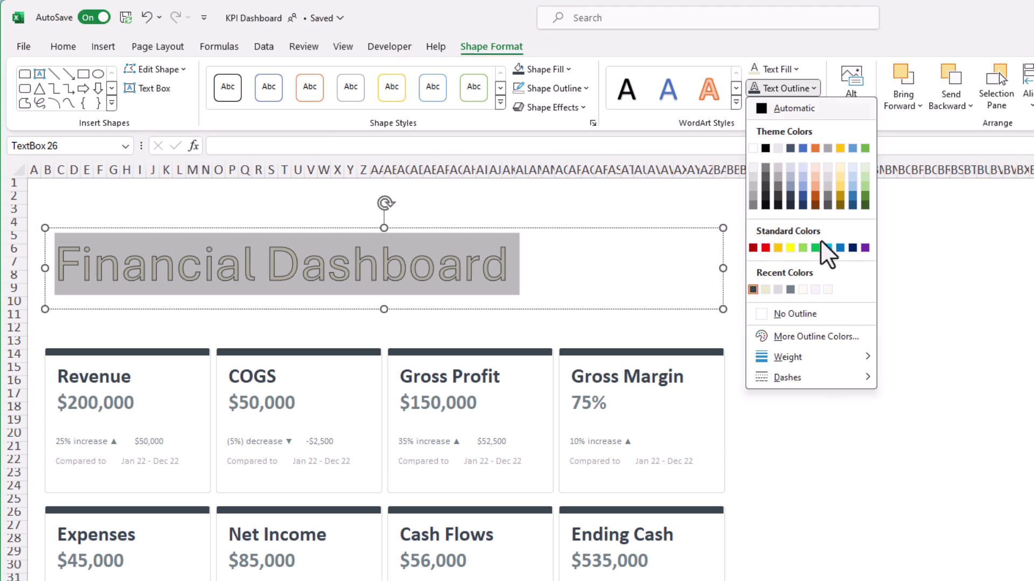
pyautogui.moveTo(864, 362)
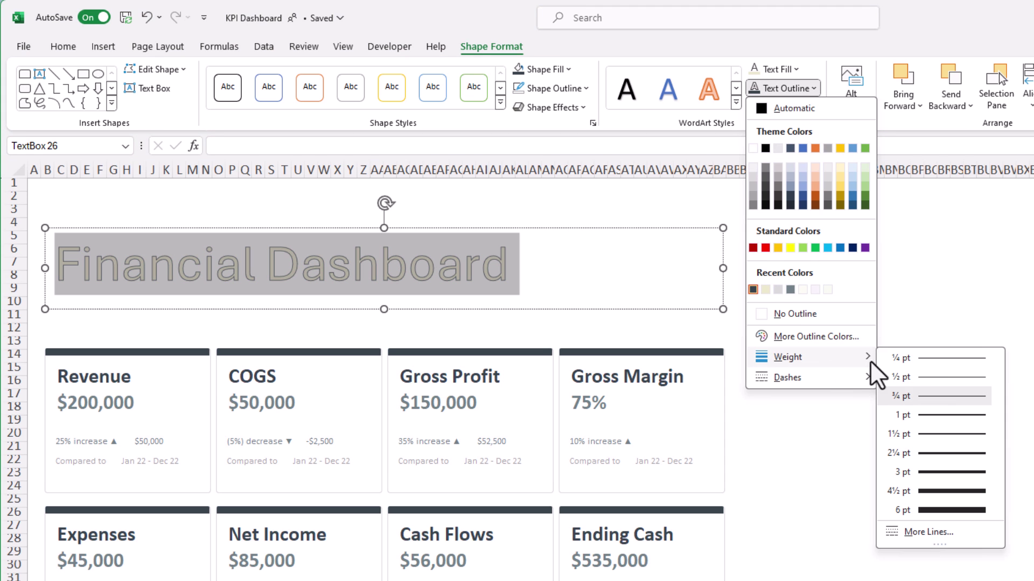
pyautogui.click(942, 376)
pyautogui.click(113, 341)
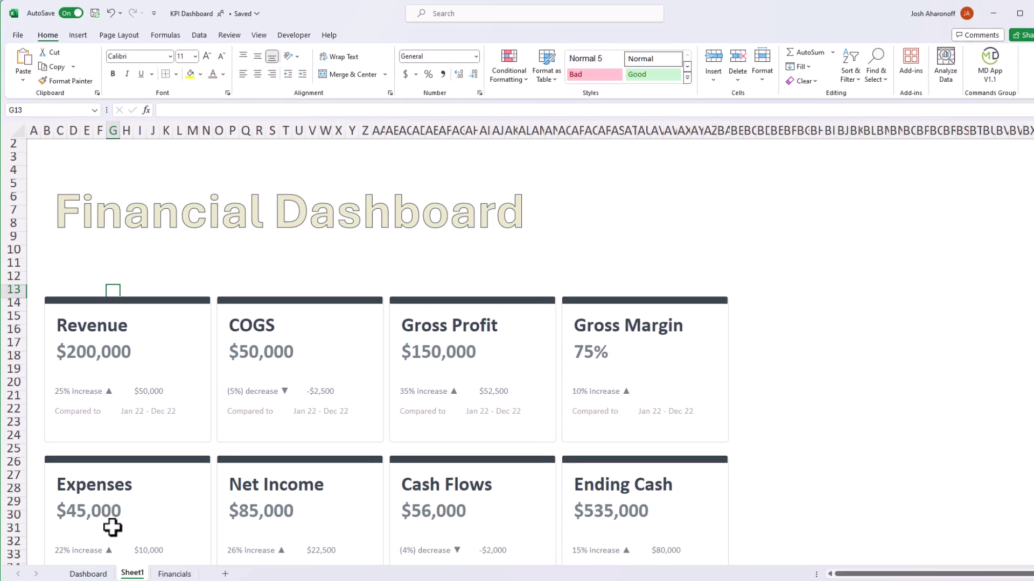
pyautogui.click(104, 560)
# Merge cells C11:BA12 on Sheet1 beneath the title
pyautogui.click(88, 264)
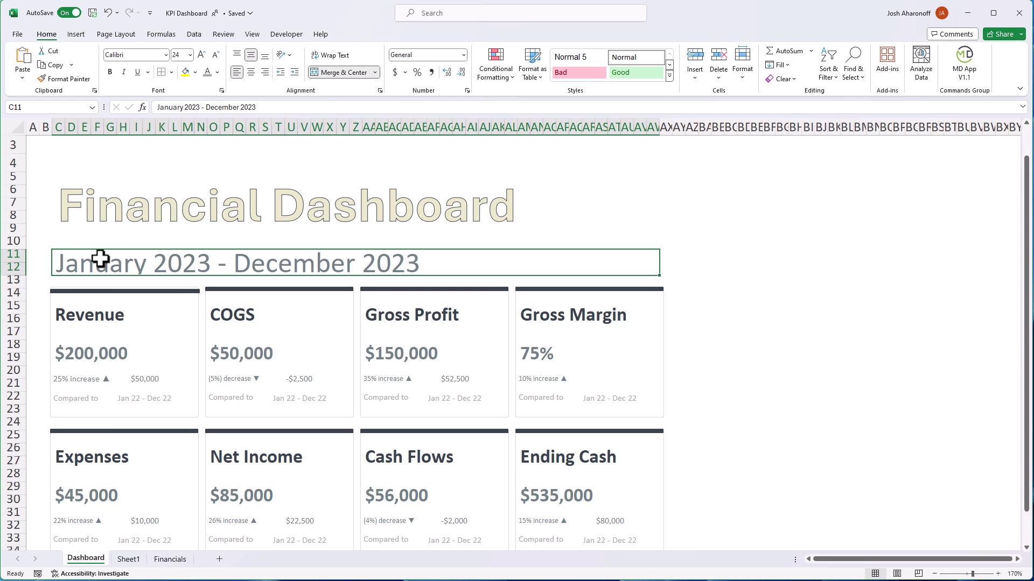
pyautogui.click(129, 560)
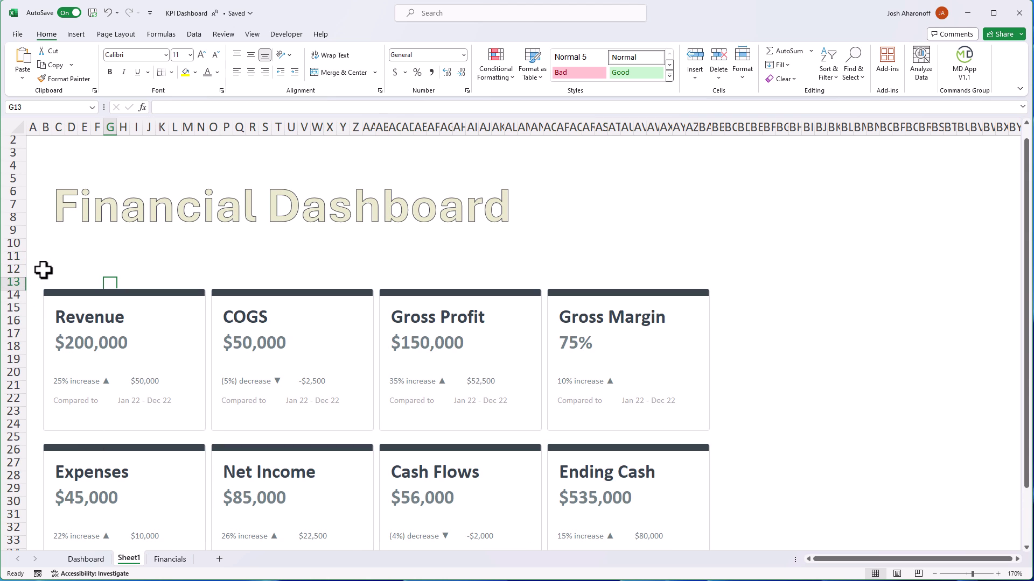
pyautogui.click(57, 250)
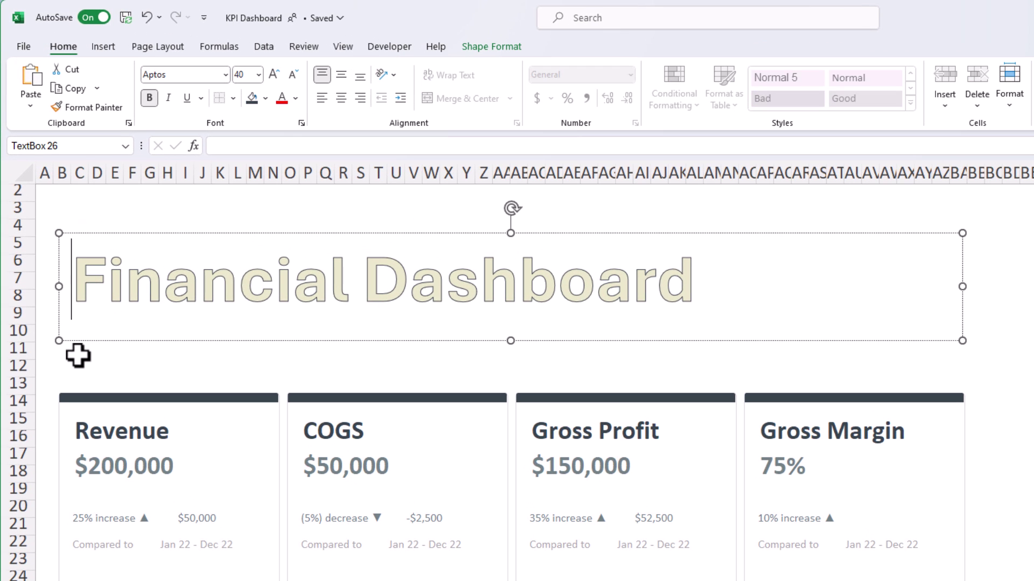
pyautogui.click(77, 355)
pyautogui.hotkey('shift', 'Right')
pyautogui.hotkey('shift', 'Right')
pyautogui.hotkey('shift', 'Right')
pyautogui.hotkey('shift', 'Right')
pyautogui.hotkey('shift', 'Right')
pyautogui.hotkey('shift', 'Right')
pyautogui.hotkey('shift', 'Right')
pyautogui.hotkey('shift', 'Right')
pyautogui.hotkey('shift', 'Right')
pyautogui.hotkey('shift', 'Right')
pyautogui.hotkey('shift', 'Right')
pyautogui.hotkey('shift', 'Right')
pyautogui.hotkey('shift', 'Right')
pyautogui.hotkey('shift', 'Right')
pyautogui.hotkey('shift', 'Right')
pyautogui.hotkey('shift', 'Right')
pyautogui.hotkey('shift', 'Right')
pyautogui.hotkey('shift', 'Right')
pyautogui.hotkey('shift', 'Right')
pyautogui.hotkey('shift', 'Right')
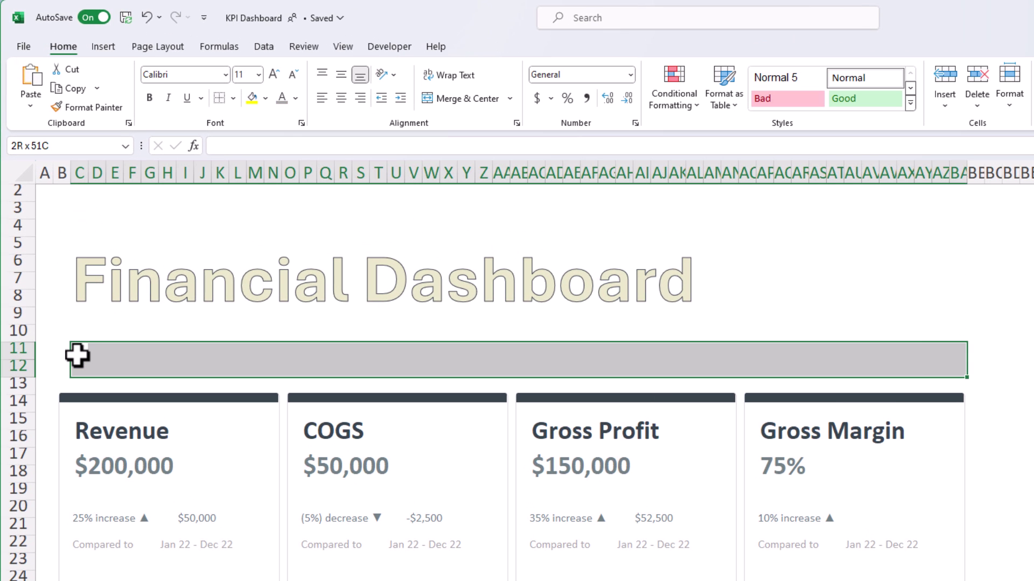
pyautogui.press('alt')
pyautogui.press('h')
pyautogui.press('m')
pyautogui.press('m')
pyautogui.press('c')
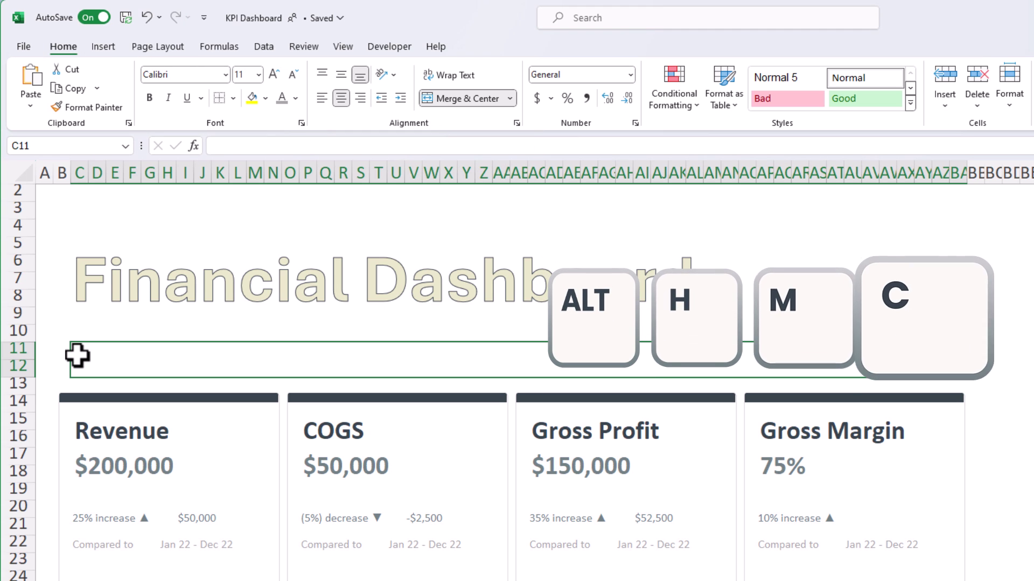
# Enter 'January 2023 - December 2023' left- and middle-aligned in grey font
pyautogui.click(322, 98)
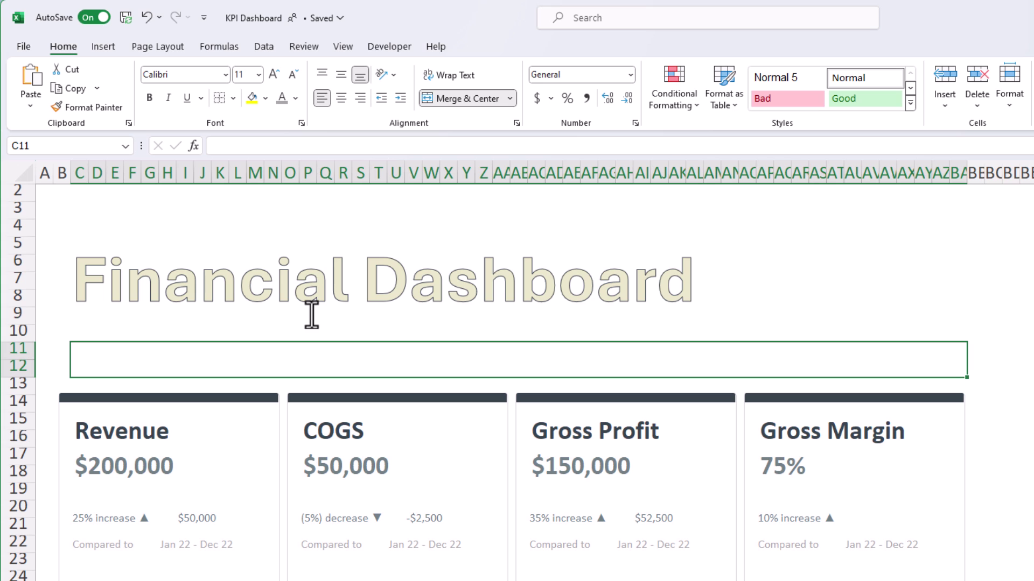
pyautogui.write('January 2023 - December 2023')
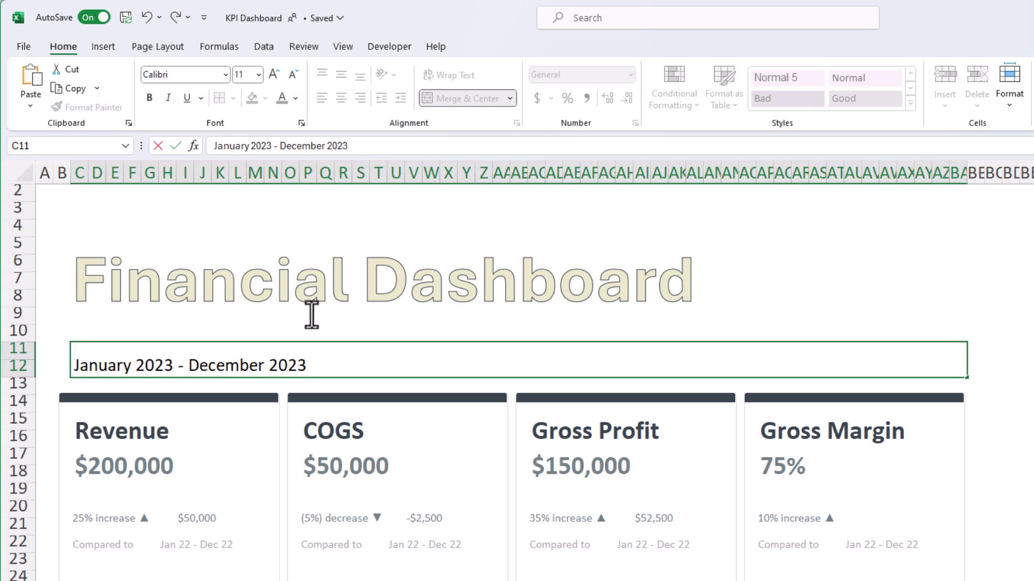
pyautogui.press('Escape')
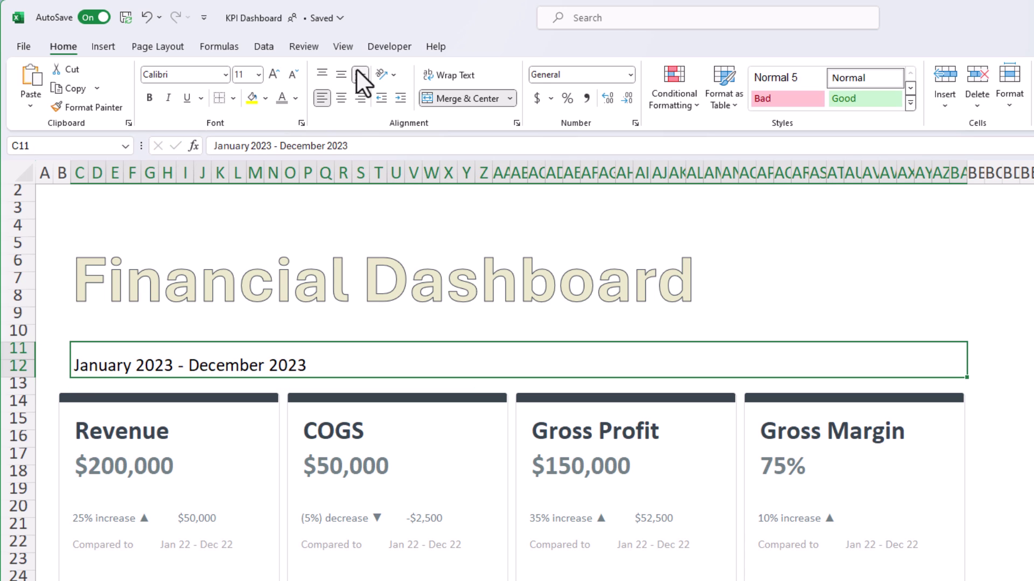
pyautogui.click(342, 74)
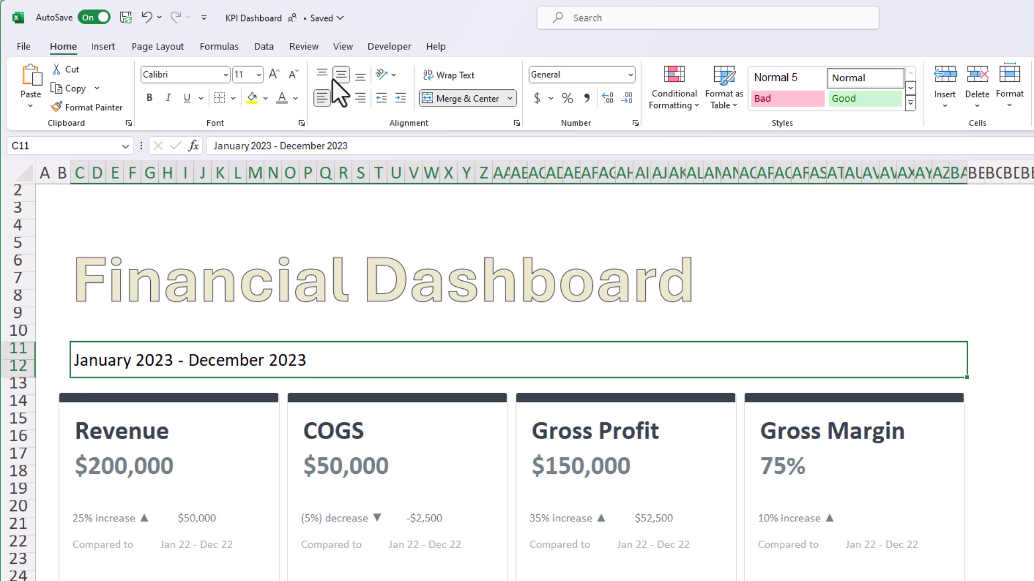
pyautogui.click(282, 99)
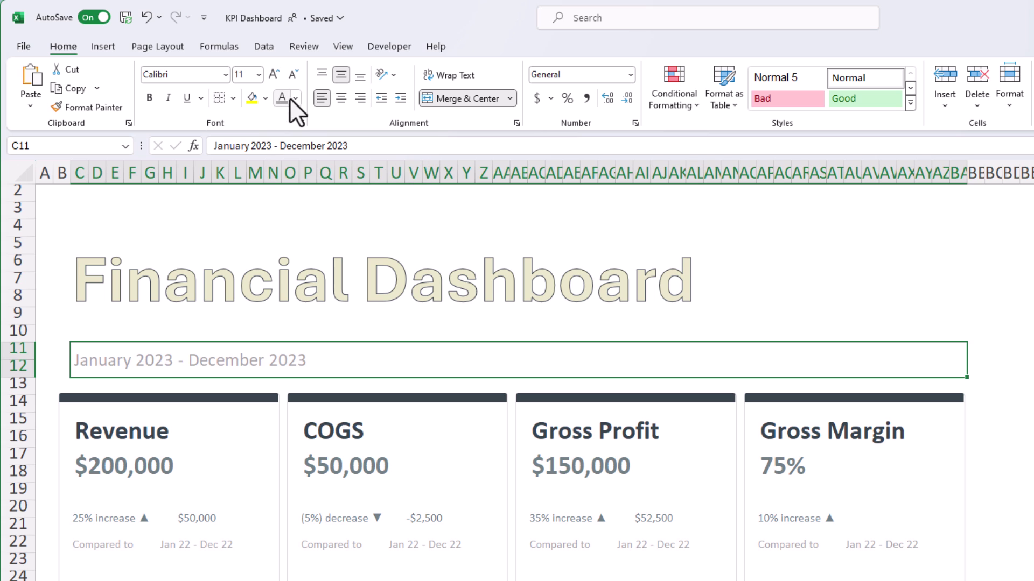
pyautogui.click(295, 98)
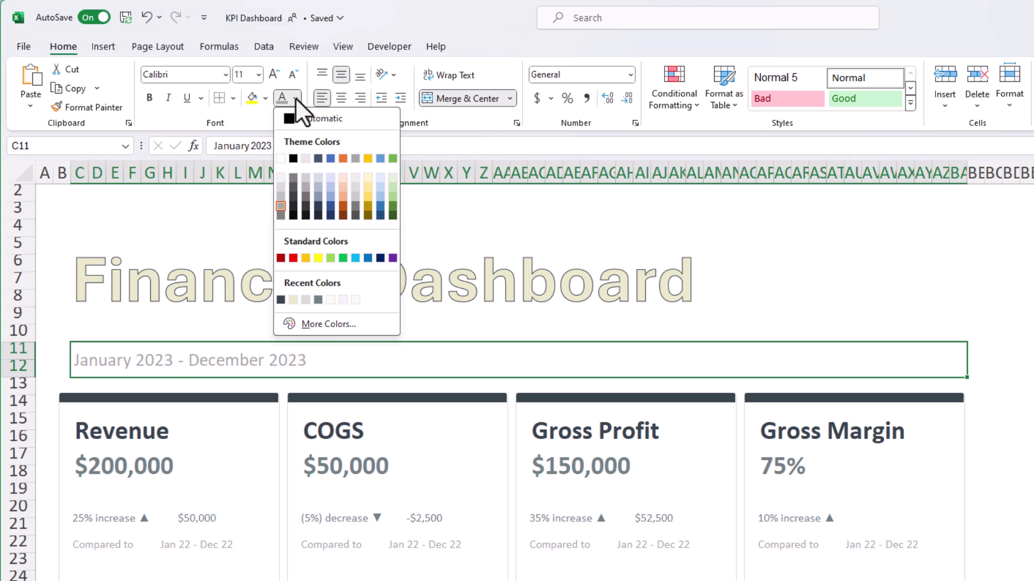
pyautogui.click(317, 299)
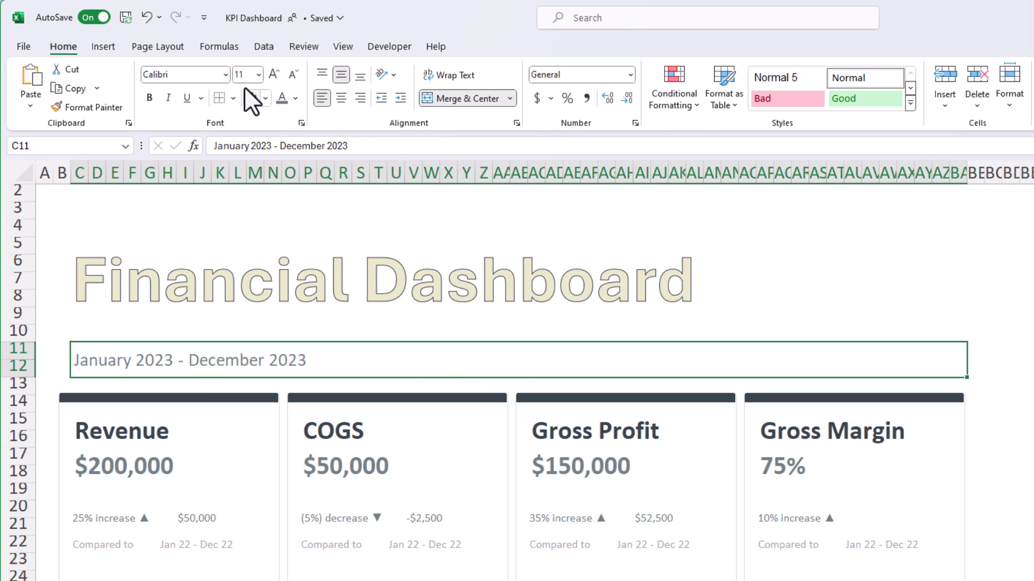
pyautogui.click(830, 570)
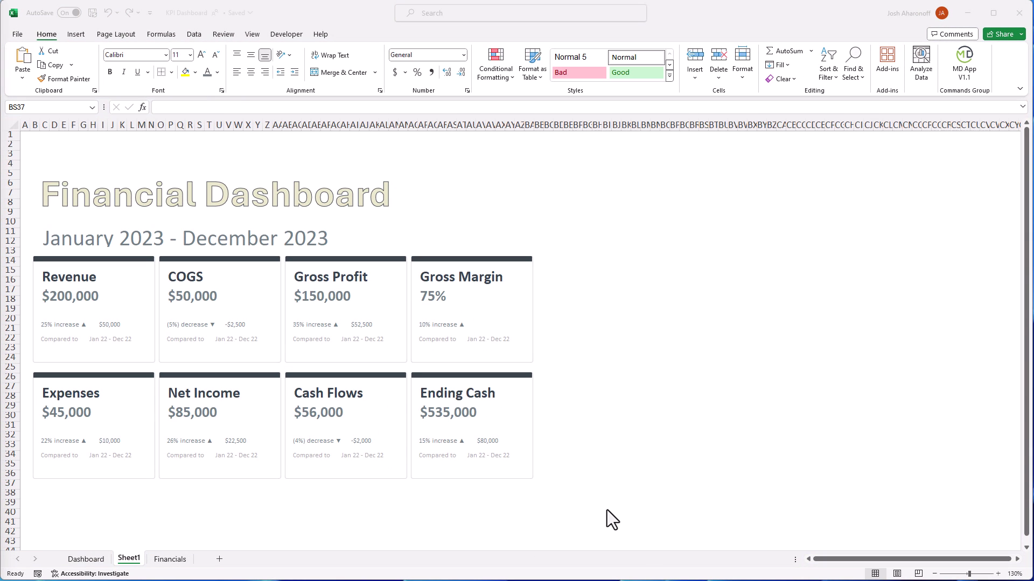
# Copy the dashboard range, paste it as a picture with Alt+H+V+U, and drag it right
pyautogui.moveTo(508, 444)
pyautogui.mouseDown()
pyautogui.moveTo(136, 194)
pyautogui.moveTo(21, 173)
pyautogui.moveTo(15, 159)
pyautogui.mouseUp()
pyautogui.hotkey('ctrl', 'c')
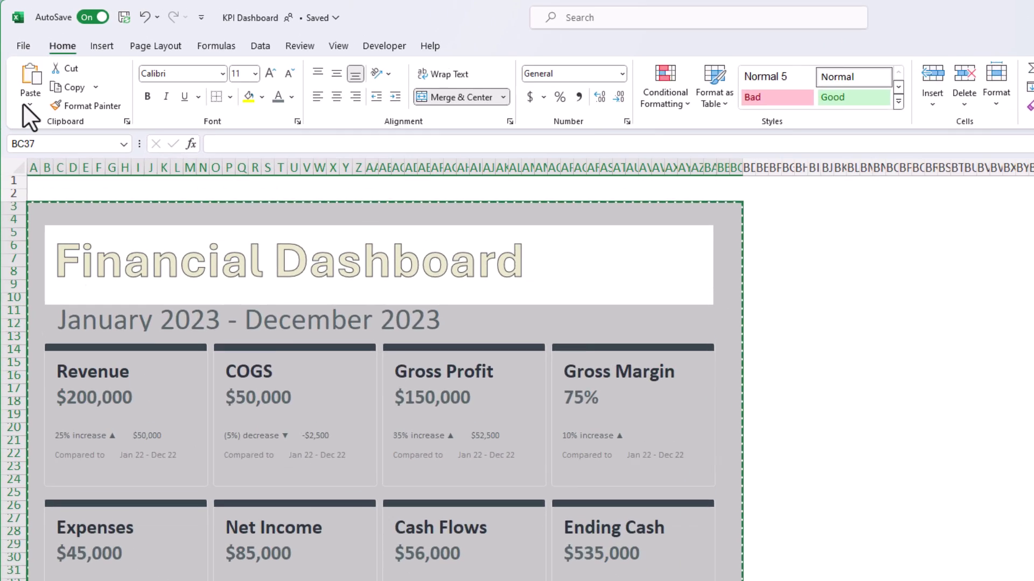
pyautogui.click(19, 78)
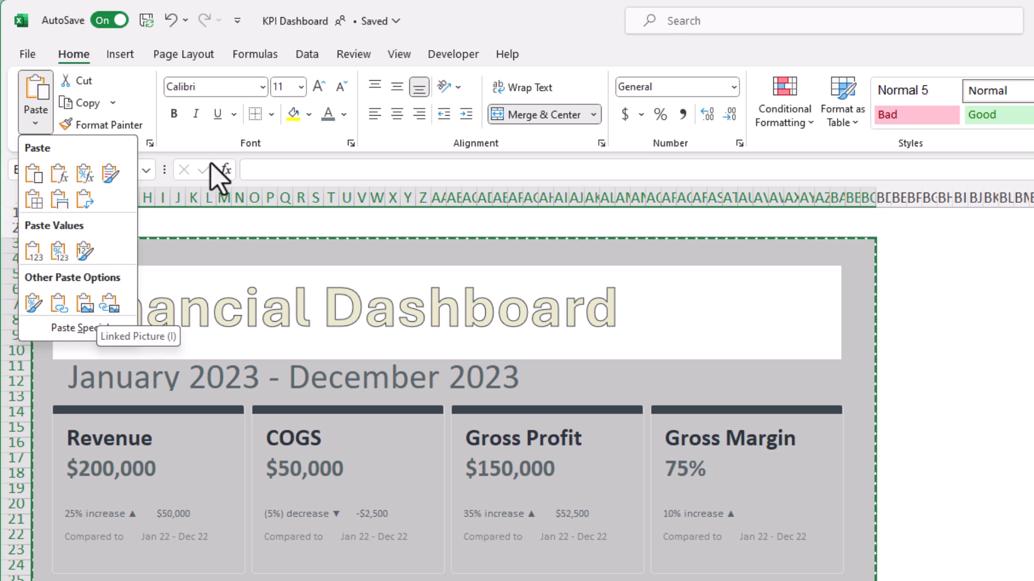
pyautogui.press('alt')
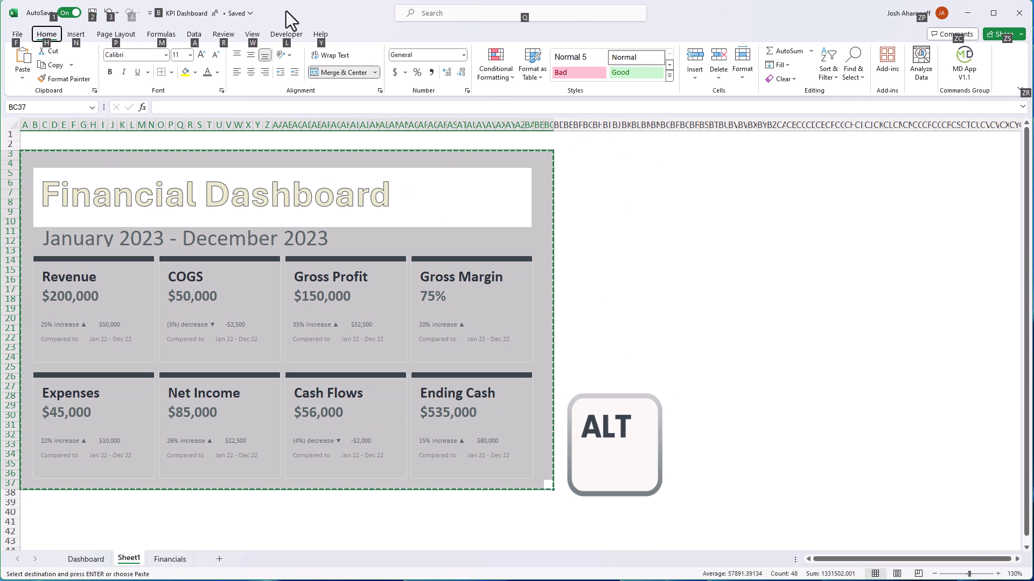
pyautogui.press('h')
pyautogui.press('v')
pyautogui.press('u')
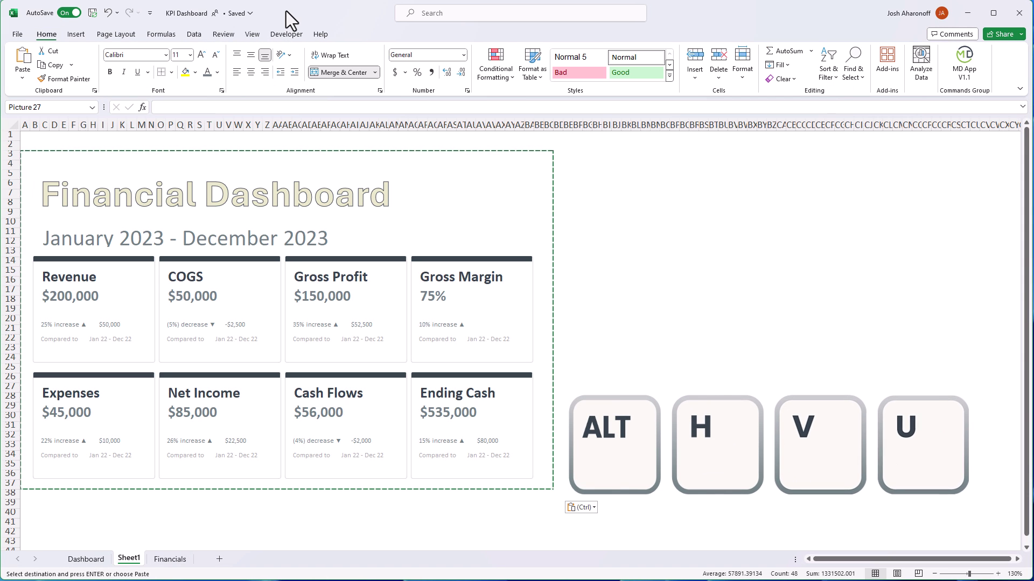
pyautogui.moveTo(303, 234); pyautogui.dragTo(638, 214)
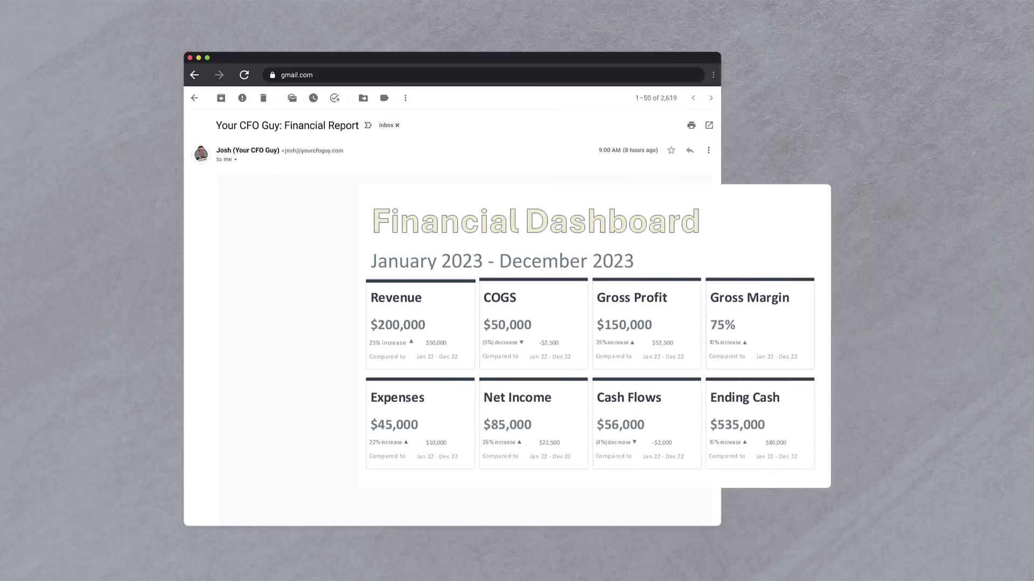